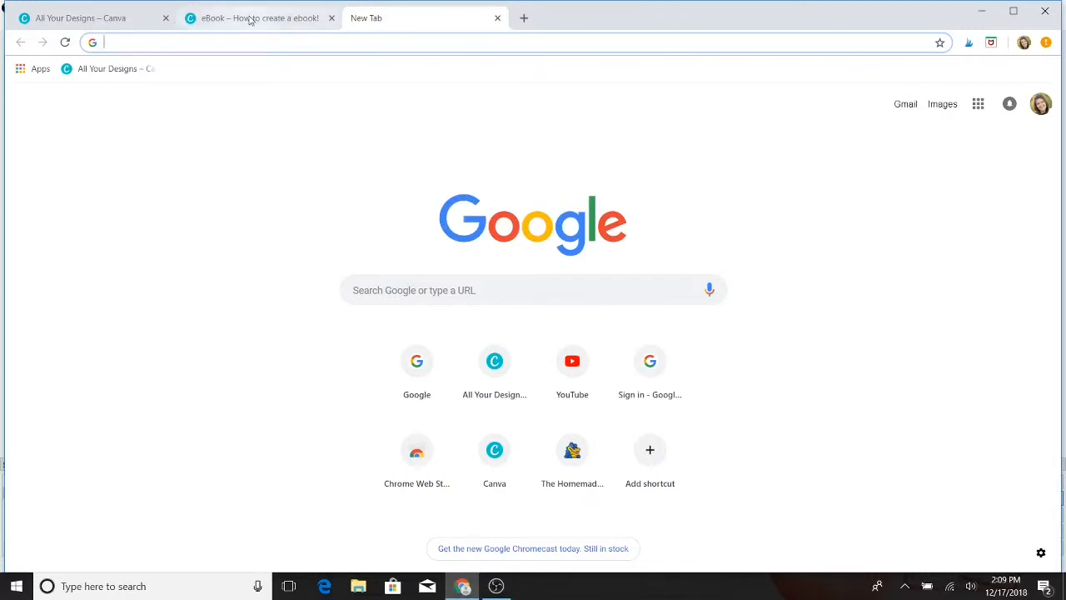
click(400, 290)
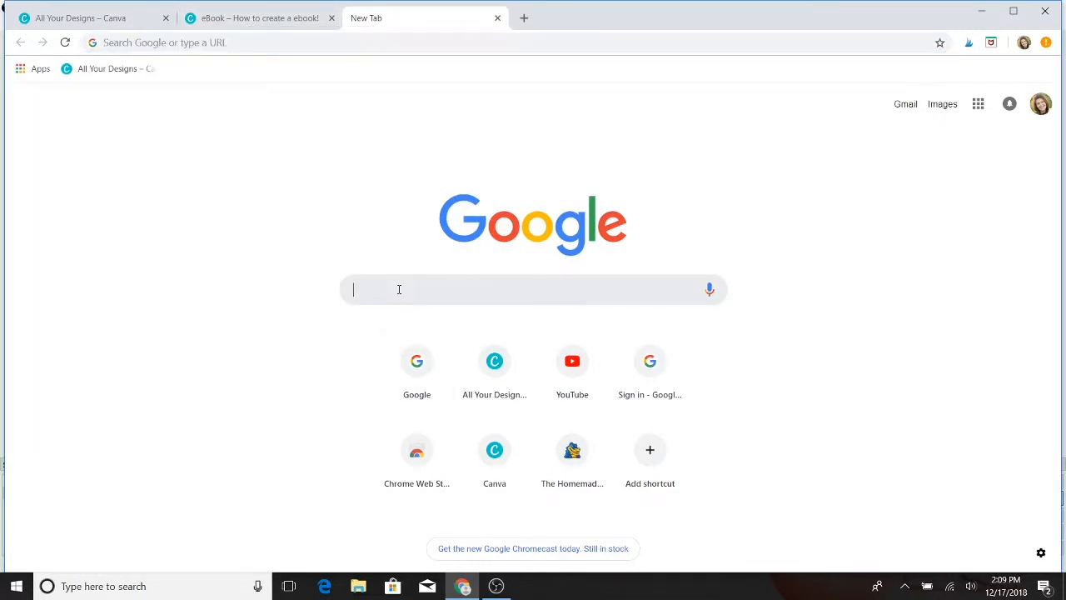
text(www.)
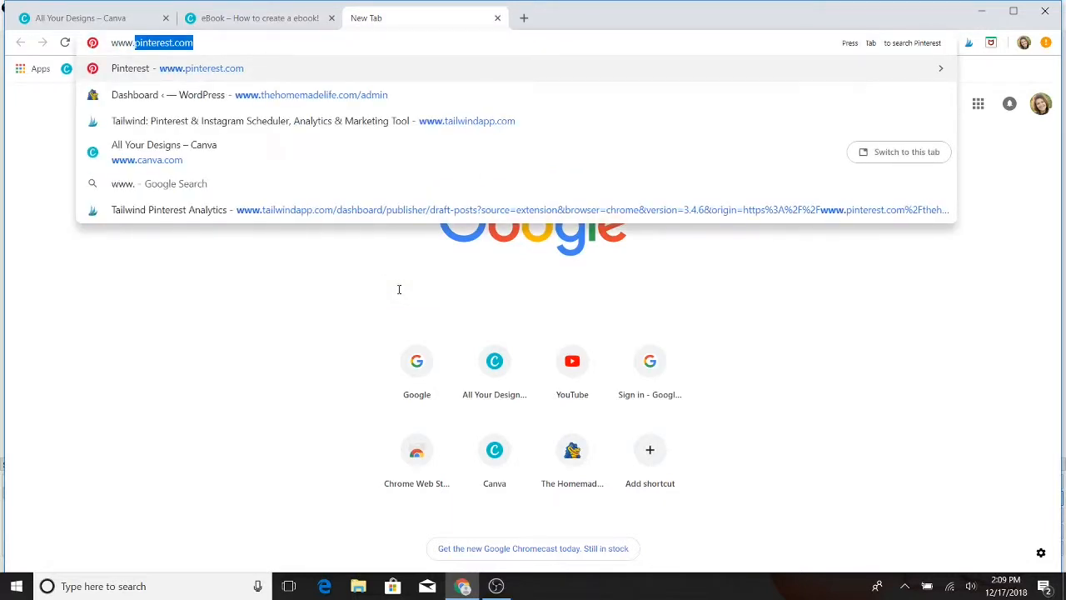
text(canva.com)
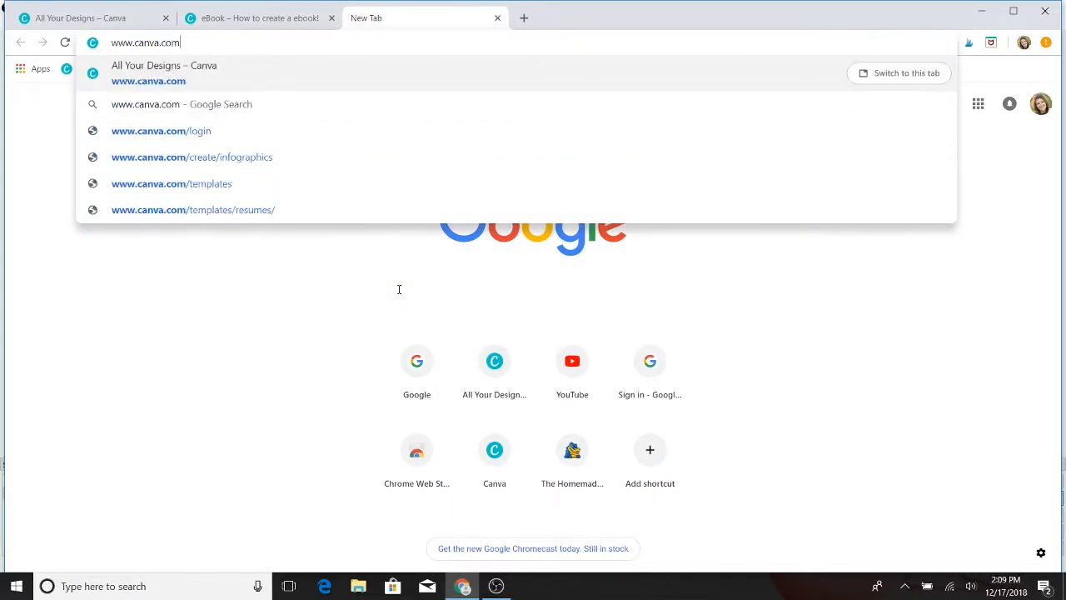
key(Return)
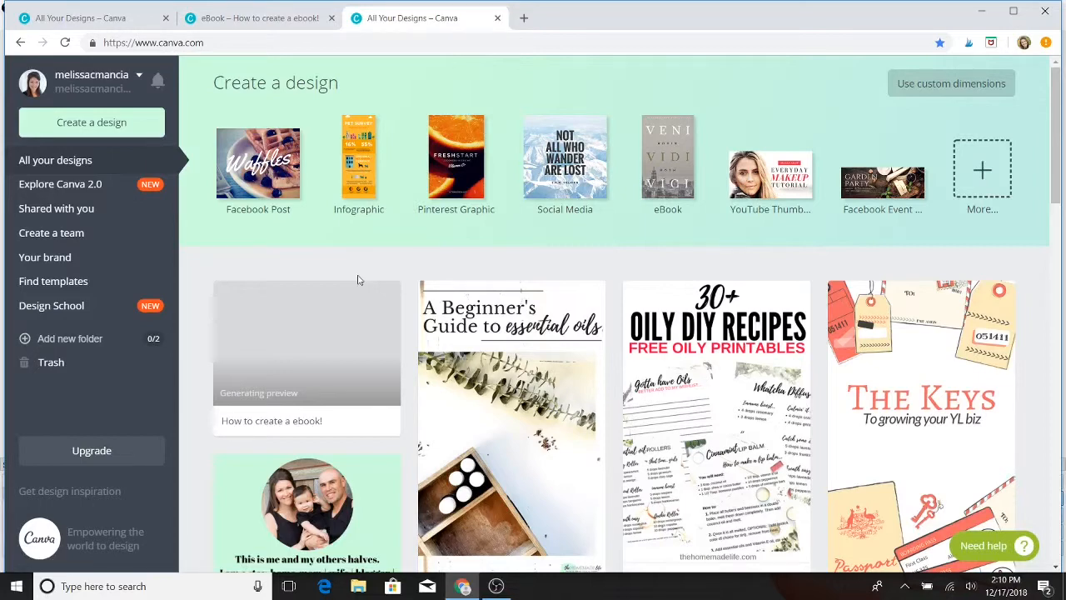
scroll(359, 280, down, 1)
scroll(358, 280, up, 1)
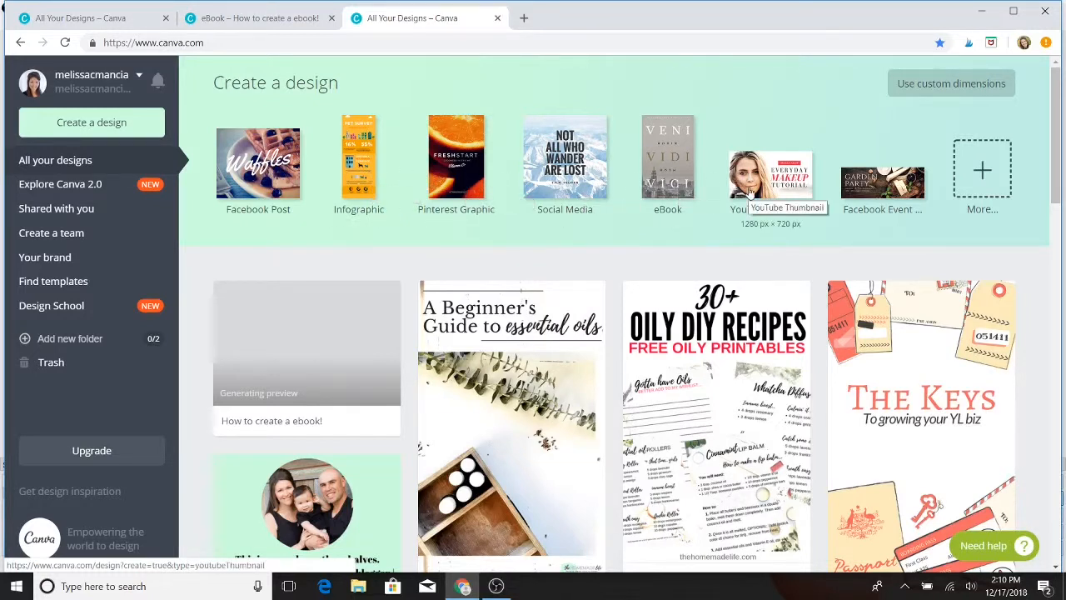
- Examine the full range of design types available for a new design, from social media posts to ads
click(984, 172)
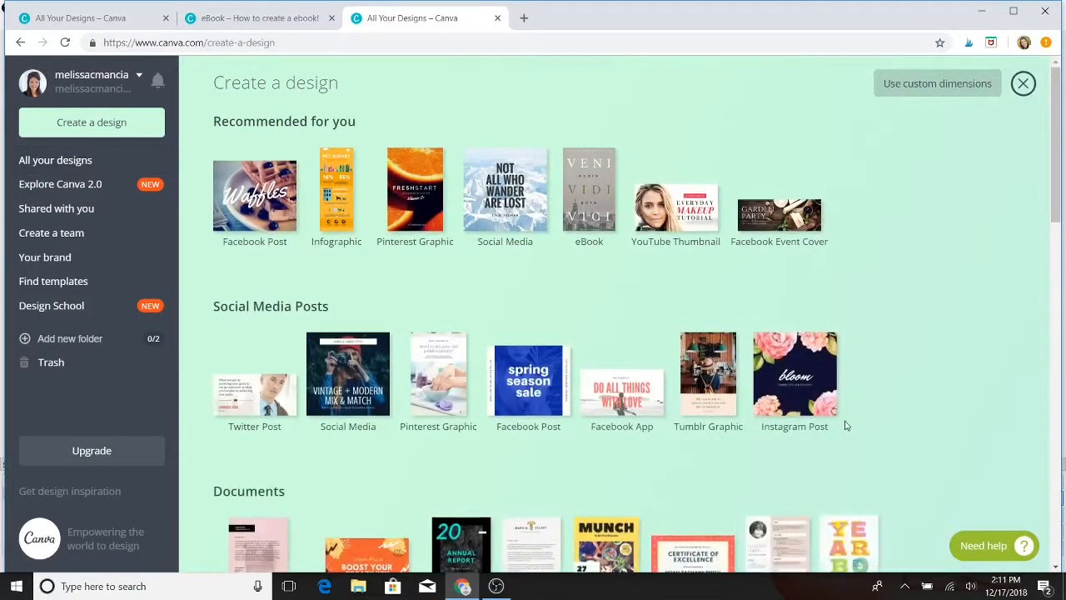
scroll(846, 426, down, 3)
scroll(847, 427, down, 2)
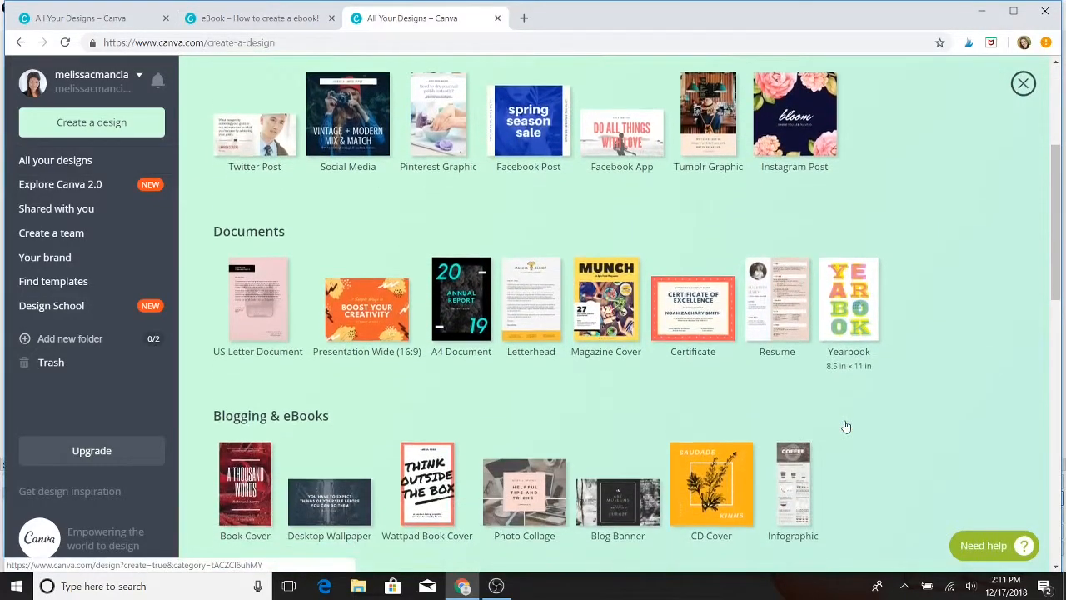
scroll(845, 426, down, 3)
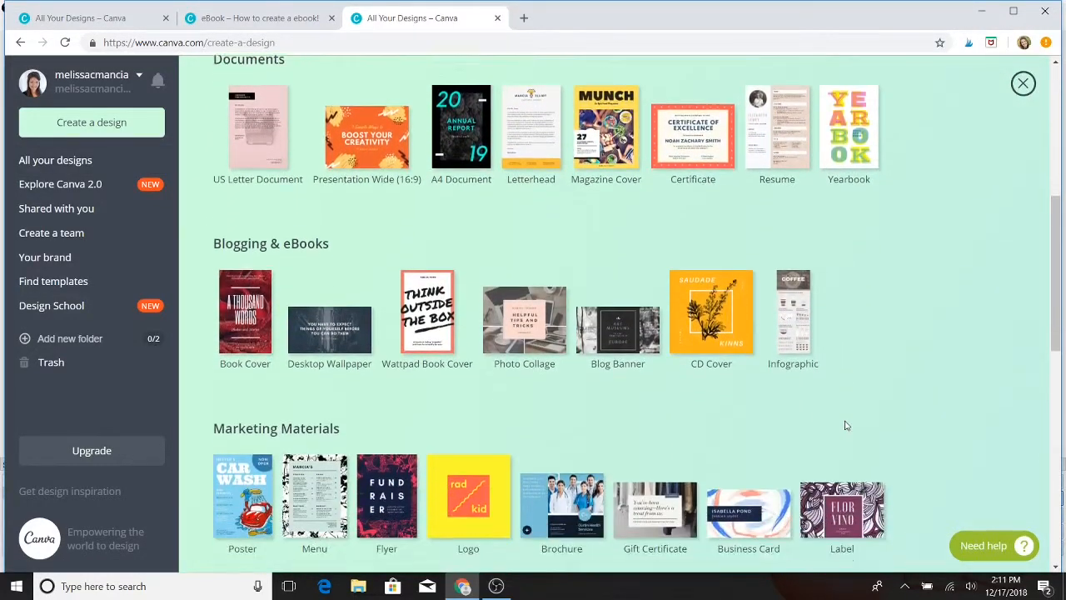
scroll(847, 426, down, 4)
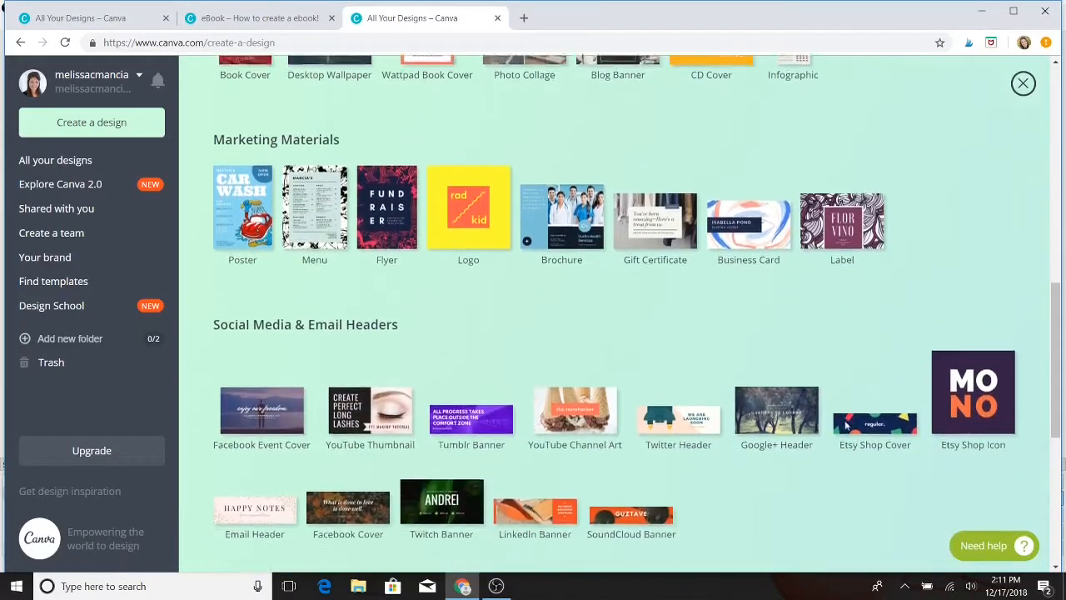
scroll(846, 426, down, 3)
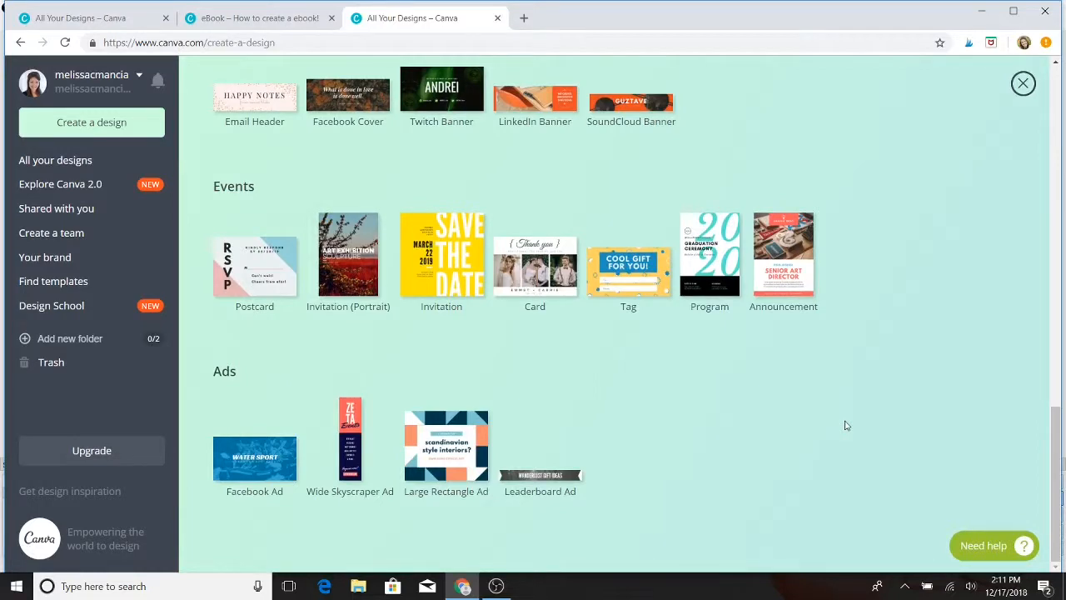
scroll(847, 426, up, 8)
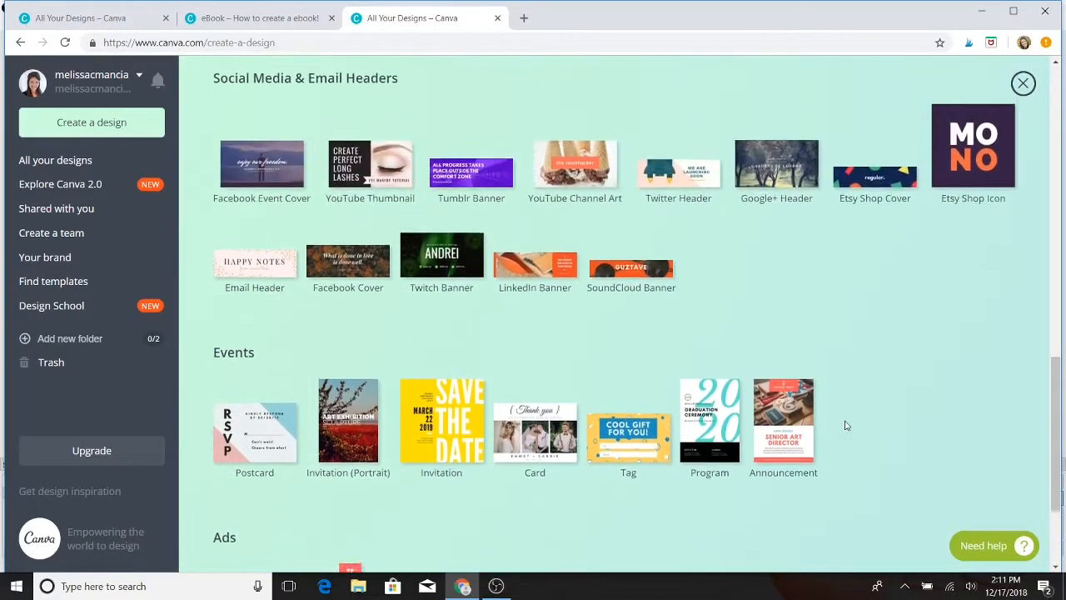
scroll(847, 425, up, 6)
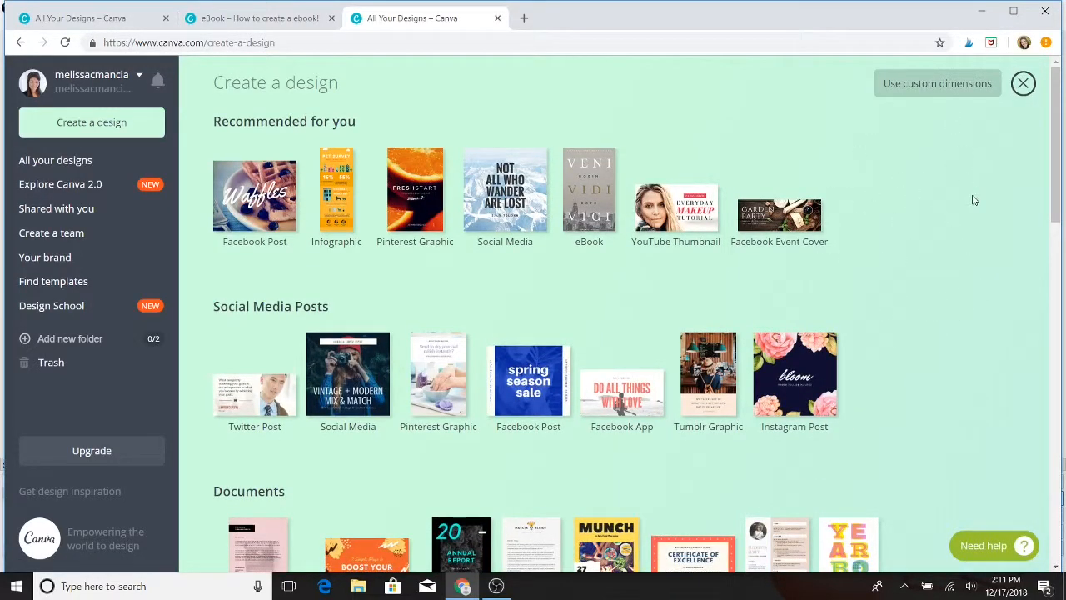
- Create a new blank design from the recommended eBook format instead of using custom dimensions
click(918, 92)
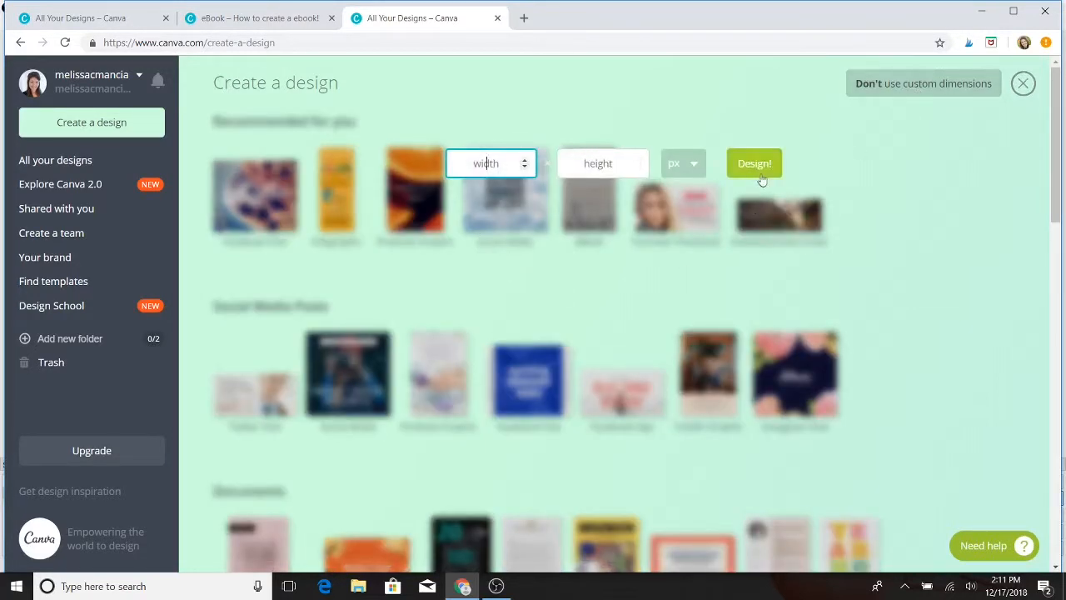
click(1021, 89)
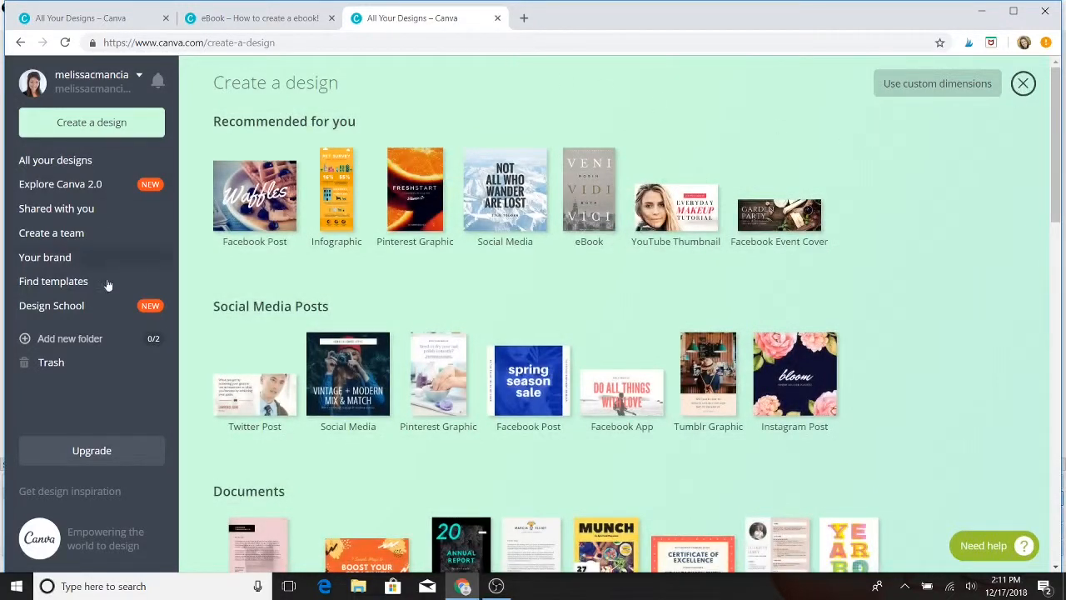
scroll(583, 423, down, 2)
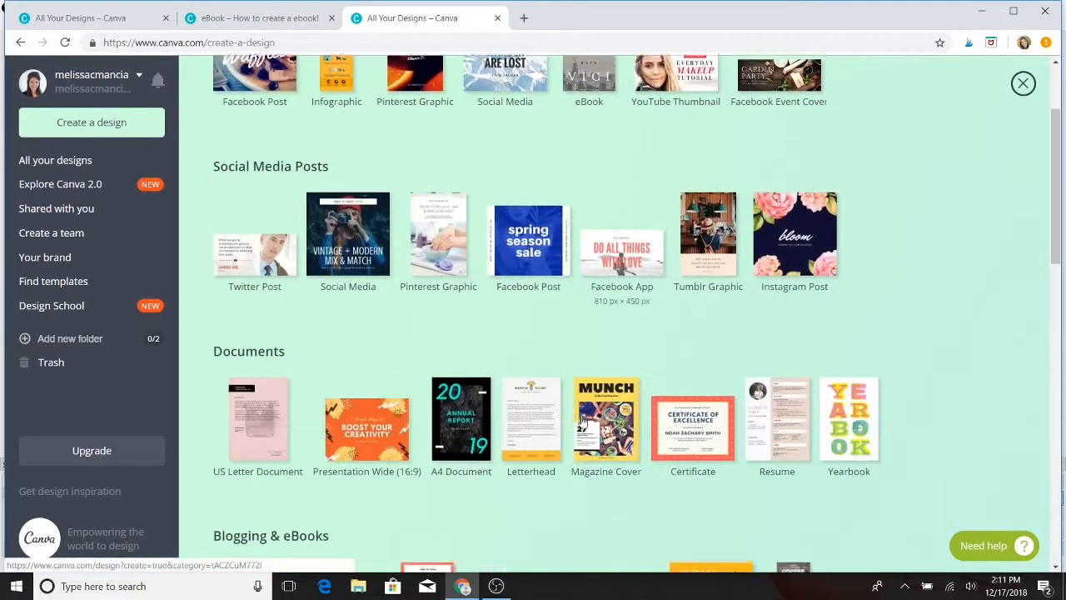
scroll(581, 419, up, 2)
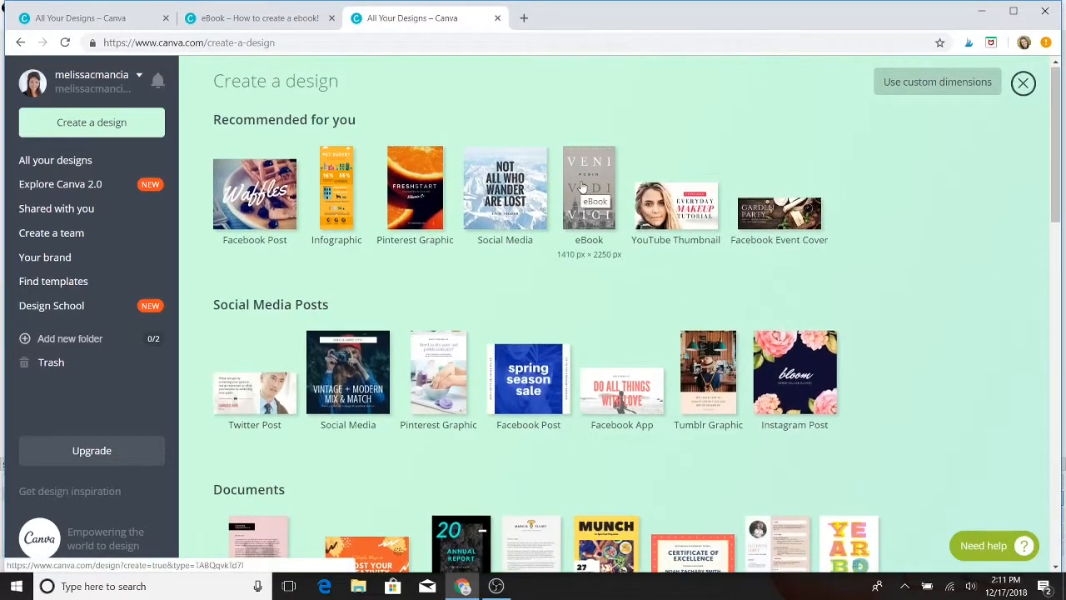
click(583, 187)
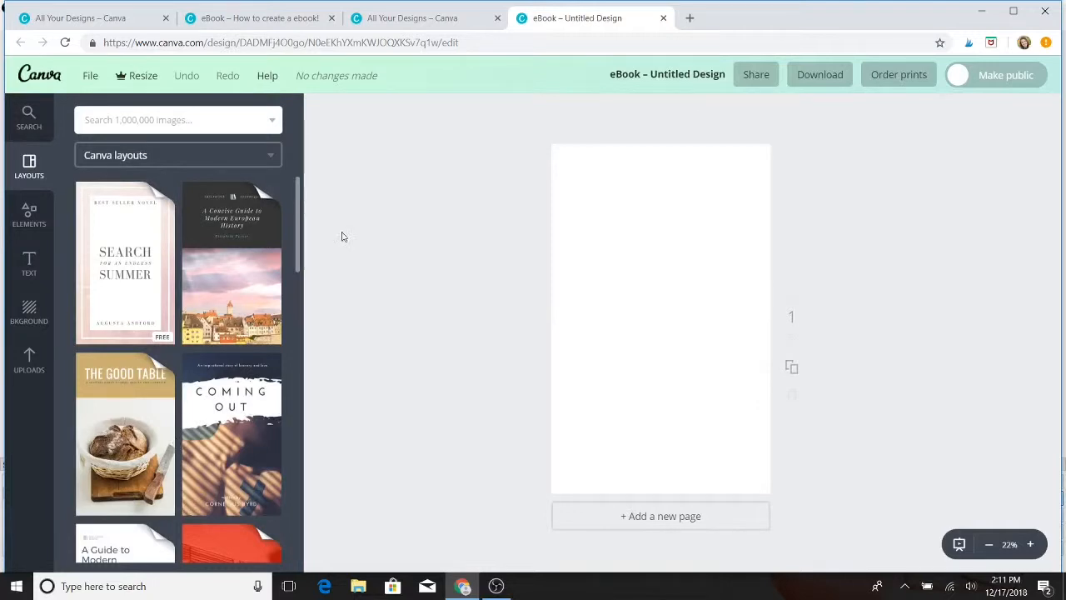
- Add a second blank page to the eBook and duplicate it
scroll(402, 403, down, 1)
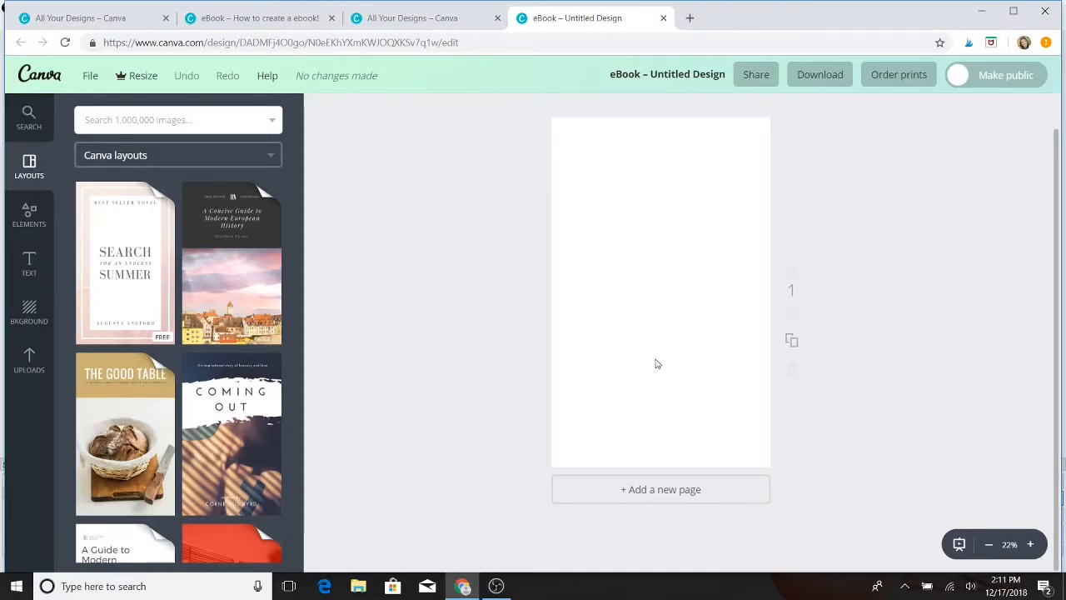
click(650, 496)
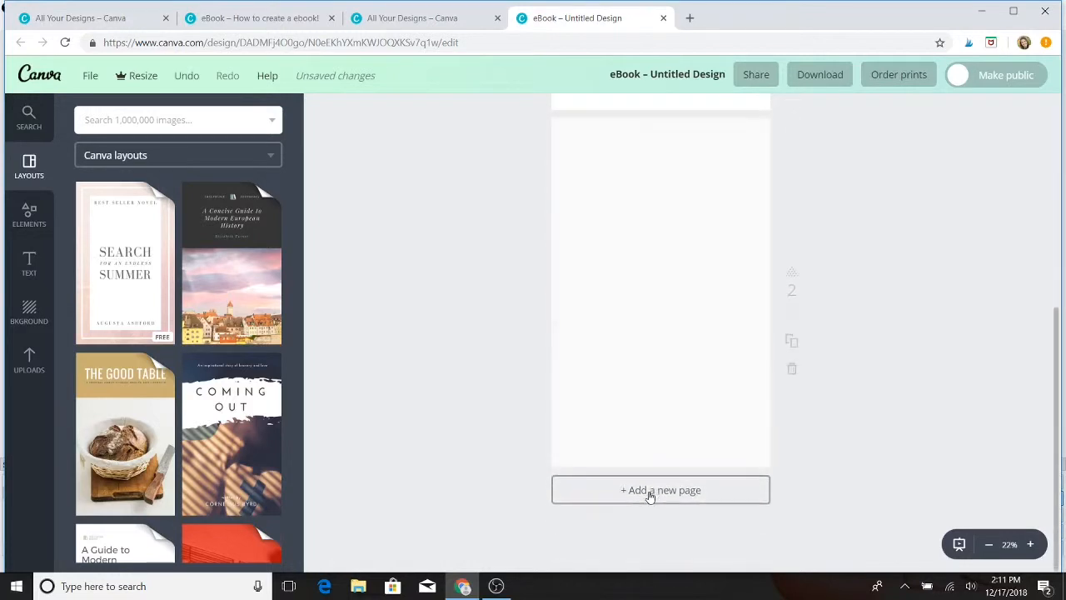
click(791, 344)
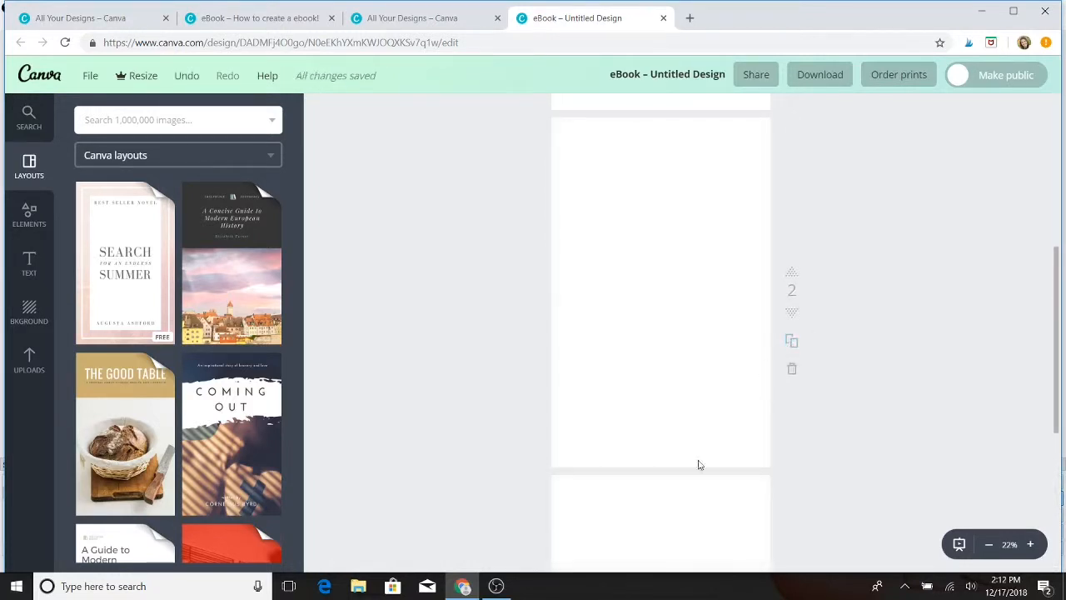
- Delete the duplicated third page, and add new blank pages until the eBook has four pages
scroll(745, 326, down, 4)
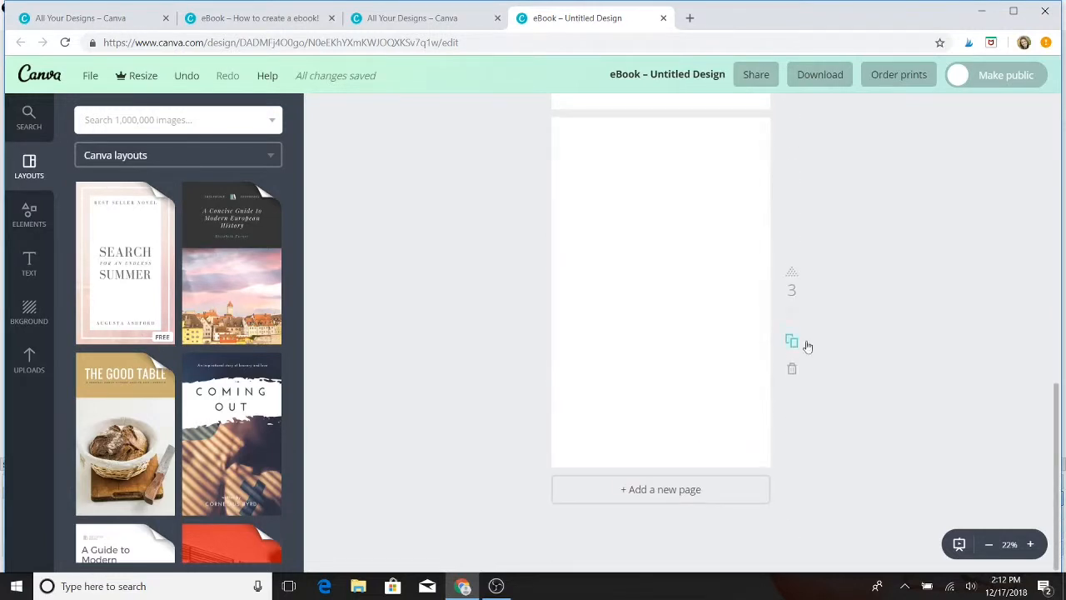
click(791, 370)
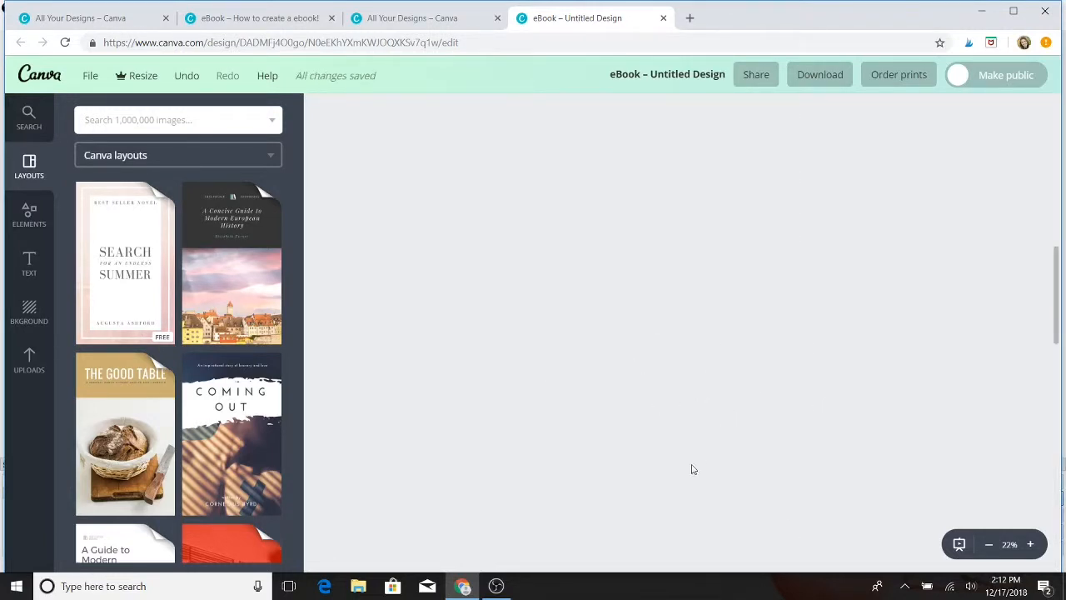
scroll(691, 463, down, 2)
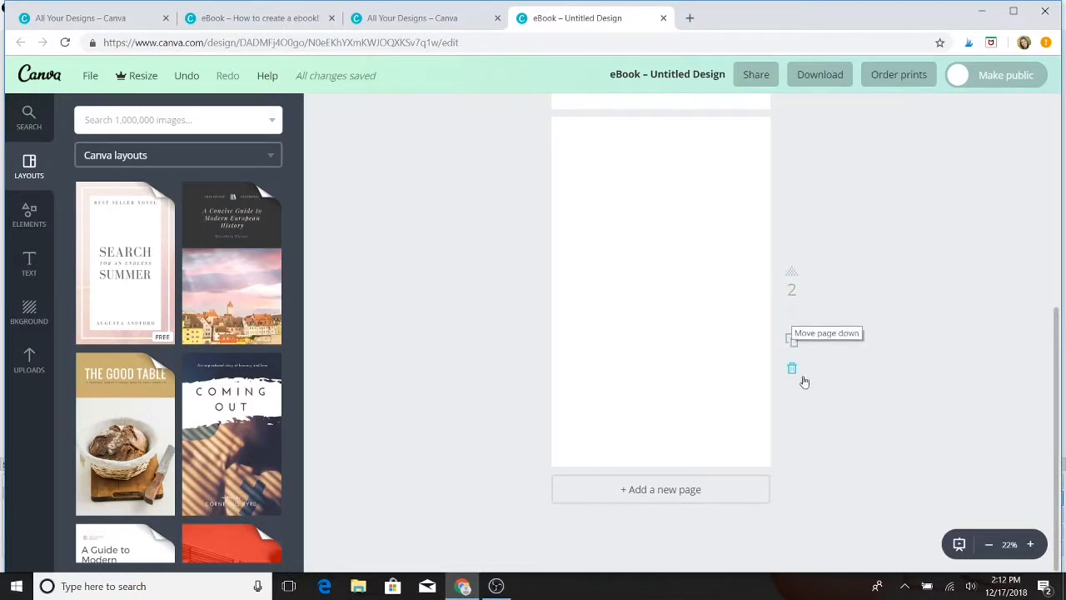
click(660, 492)
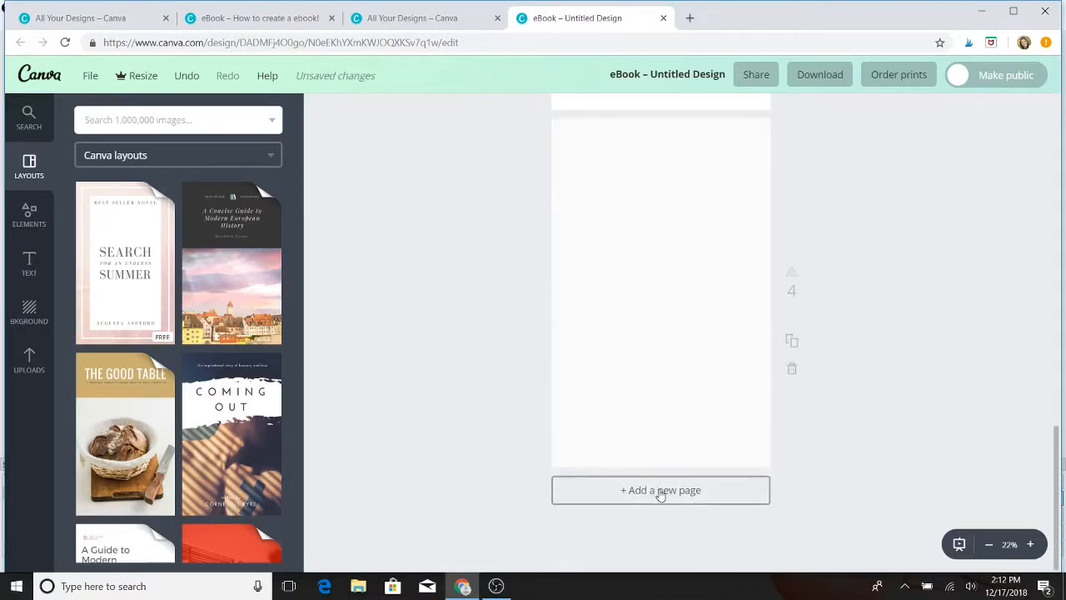
- Look through the Canva eBook layouts to compare the free and multi-page templates
scroll(661, 496, up, 10)
scroll(661, 495, up, 1)
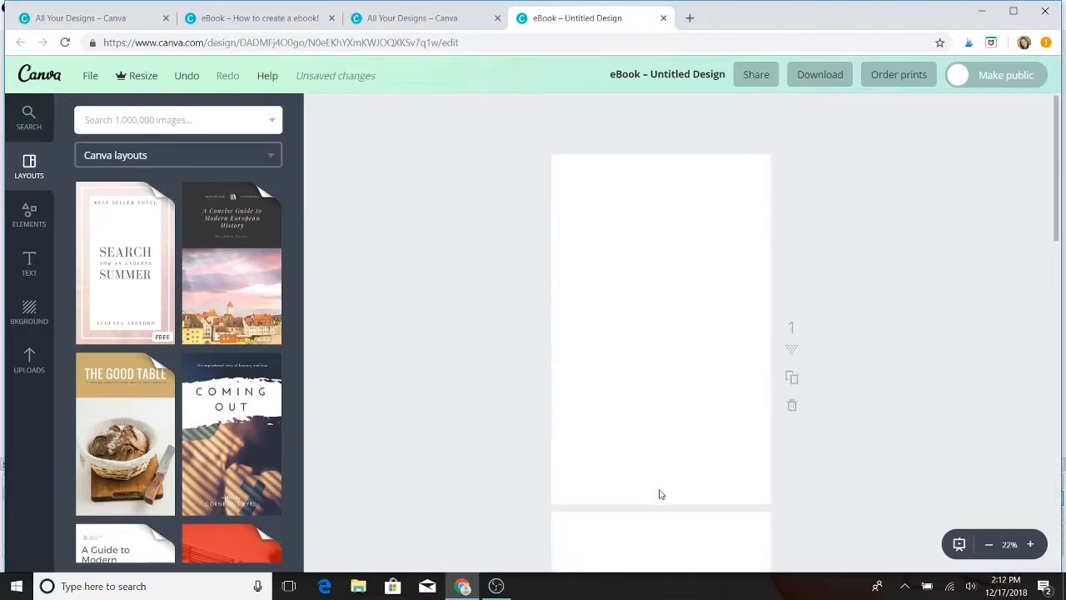
scroll(295, 435, down, 5)
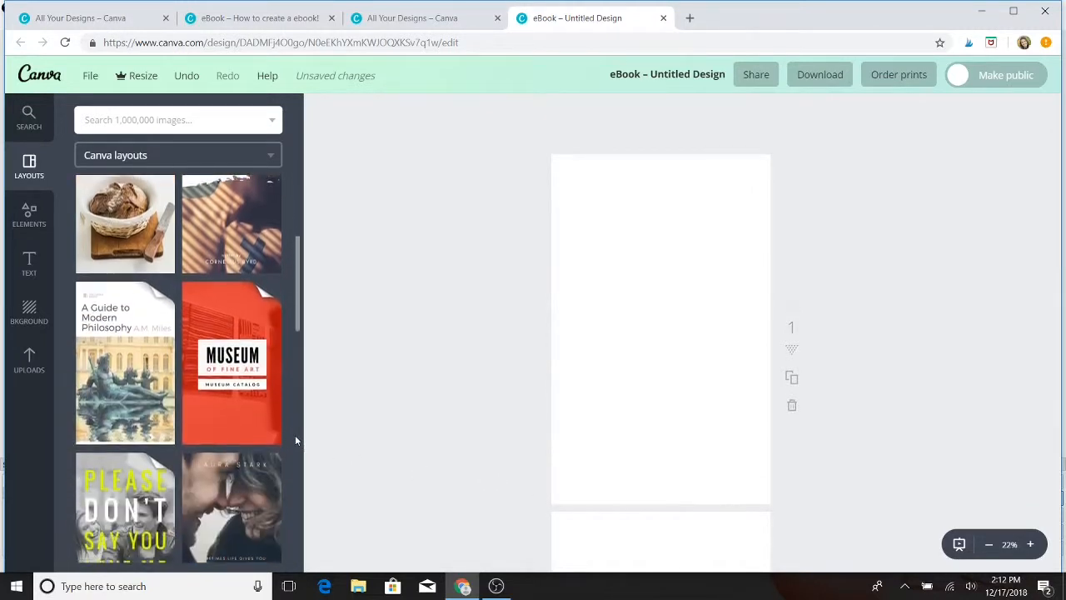
scroll(295, 435, down, 4)
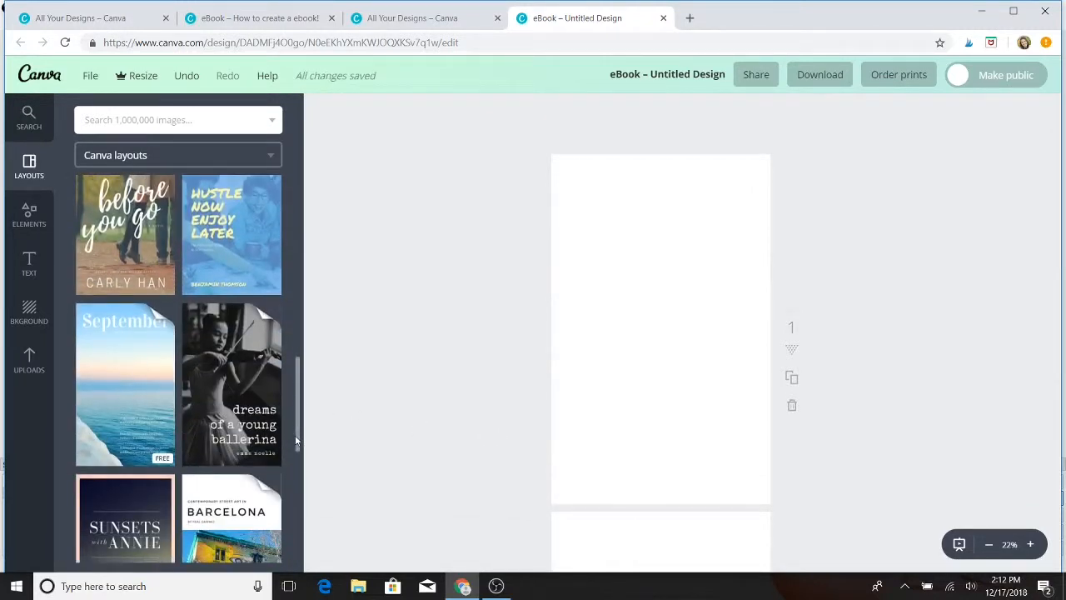
scroll(166, 412, down, 1)
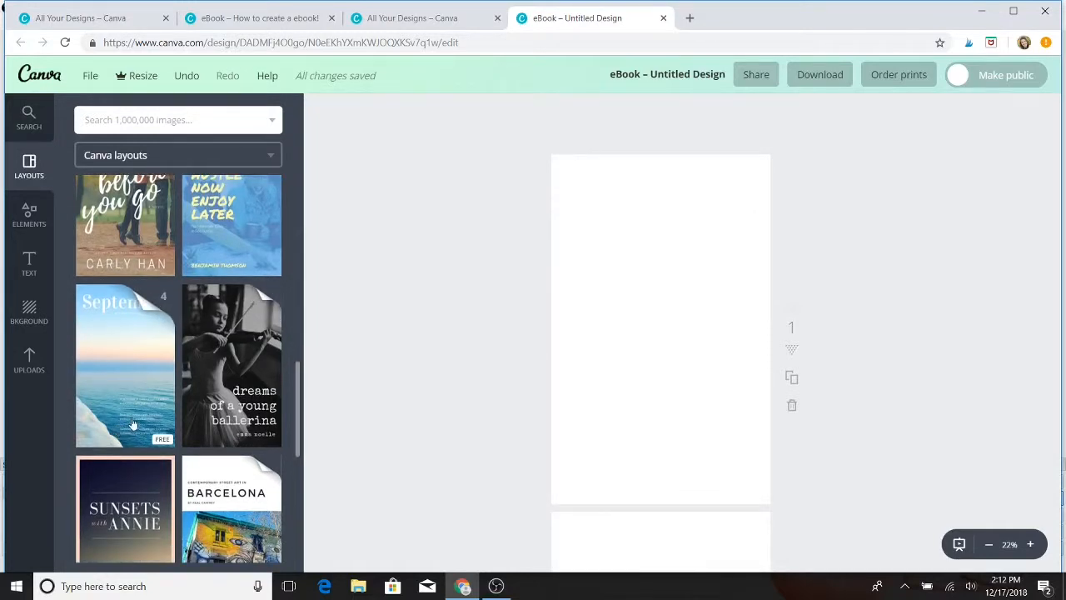
scroll(132, 424, down, 2)
scroll(242, 412, down, 3)
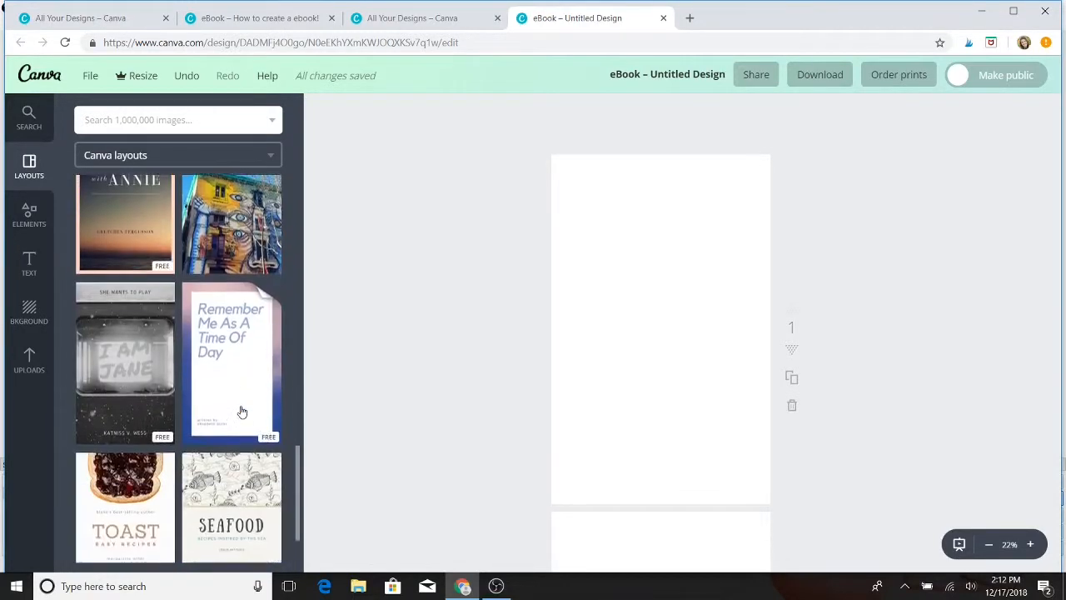
scroll(241, 412, down, 1)
scroll(240, 410, up, 1)
scroll(240, 410, up, 3)
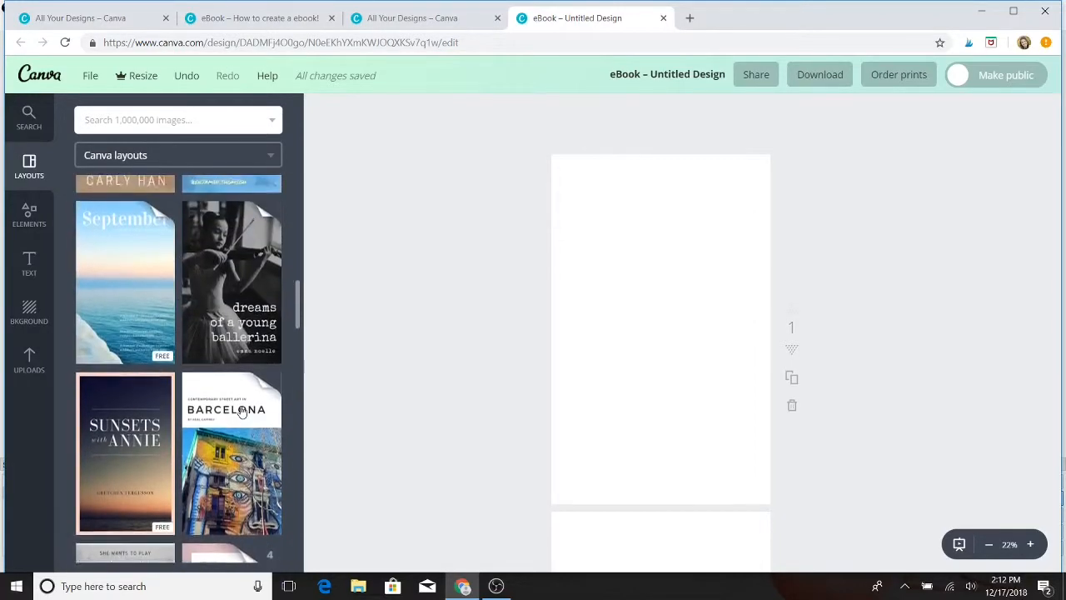
scroll(241, 411, up, 3)
scroll(241, 411, down, 6)
scroll(242, 412, up, 1)
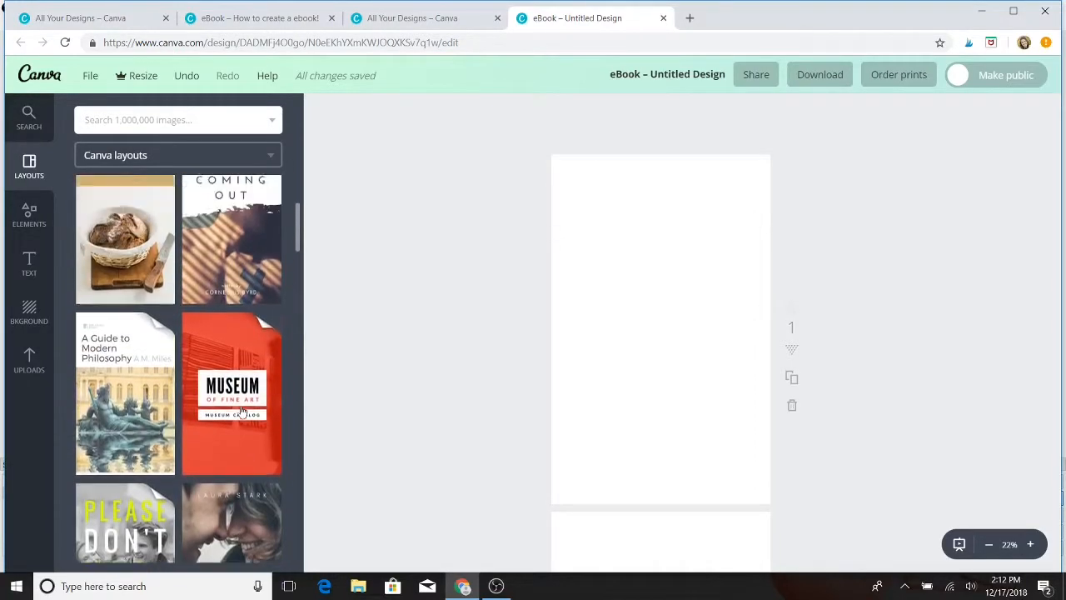
scroll(241, 412, up, 2)
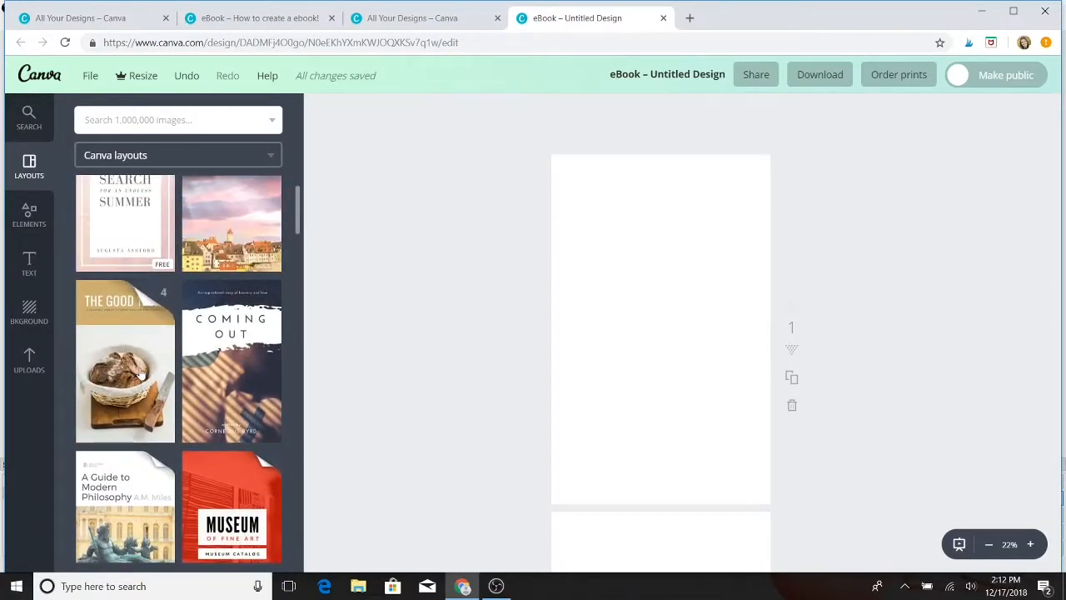
- Open the four-layout set of The Good Table template and apply its bread cover layout to page 1
click(164, 297)
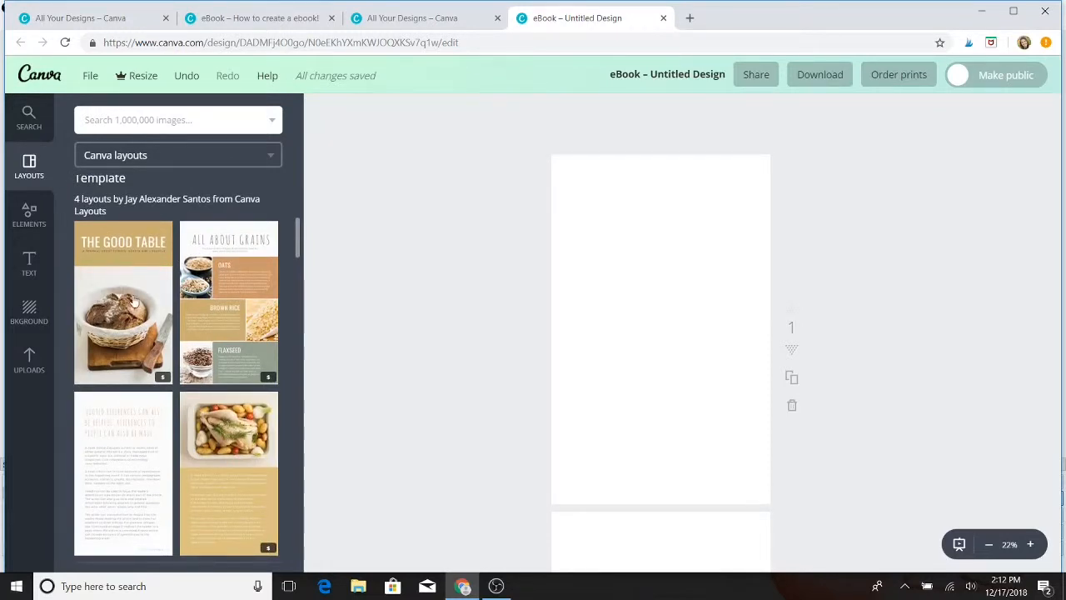
drag(134, 303, 636, 281)
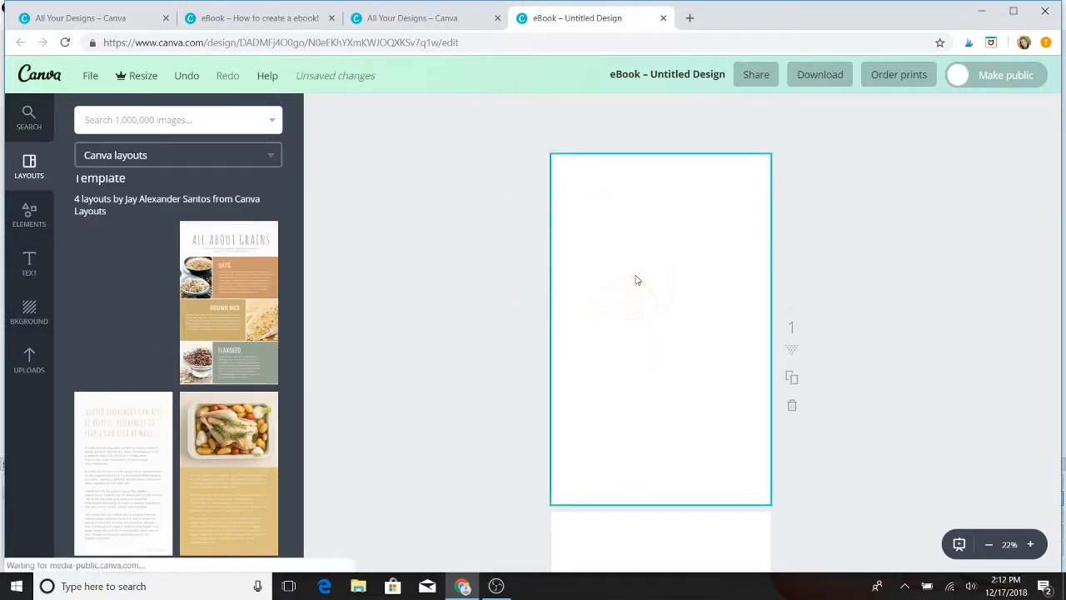
scroll(430, 375, down, 5)
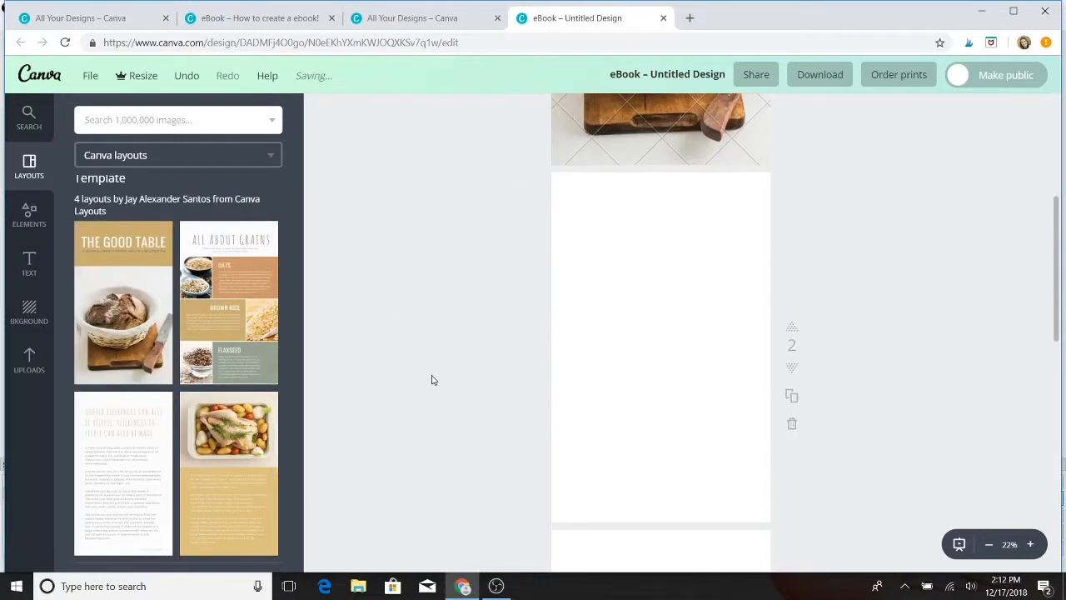
- Apply The Good Table layouts: All About Grains to page 2, the white quoted-references text layout to page 3, and roast chicken to page 4
drag(245, 325, 612, 333)
scroll(458, 481, down, 5)
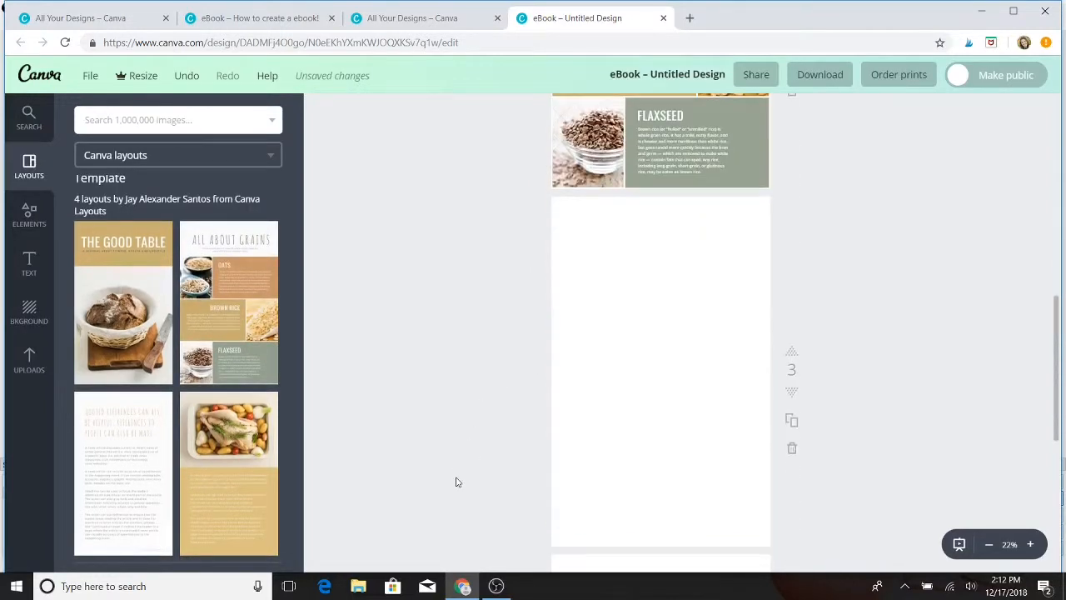
drag(97, 511, 617, 467)
scroll(325, 530, down, 5)
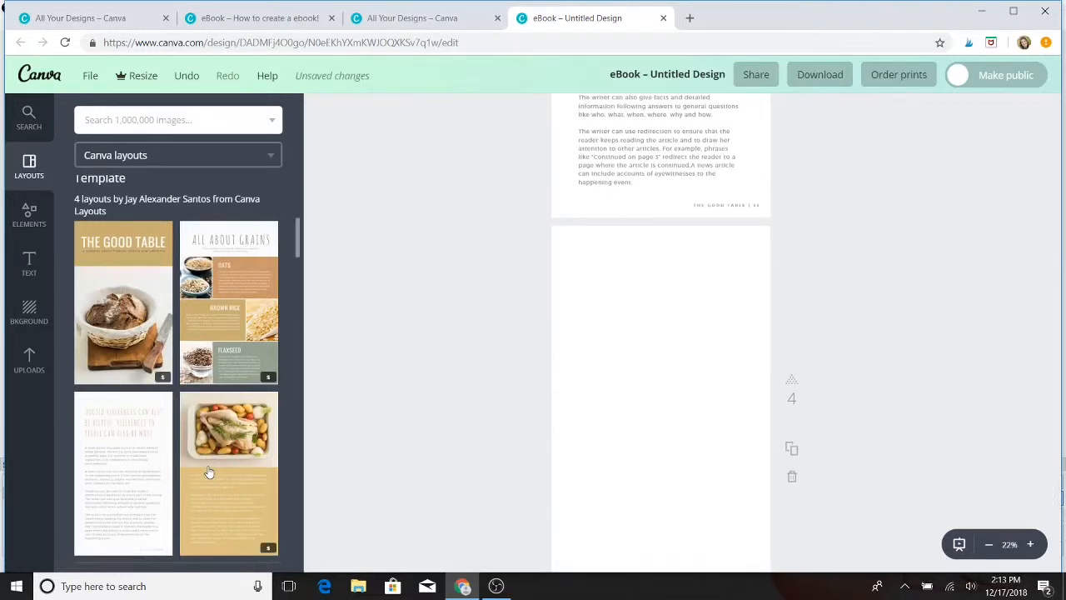
drag(208, 472, 650, 367)
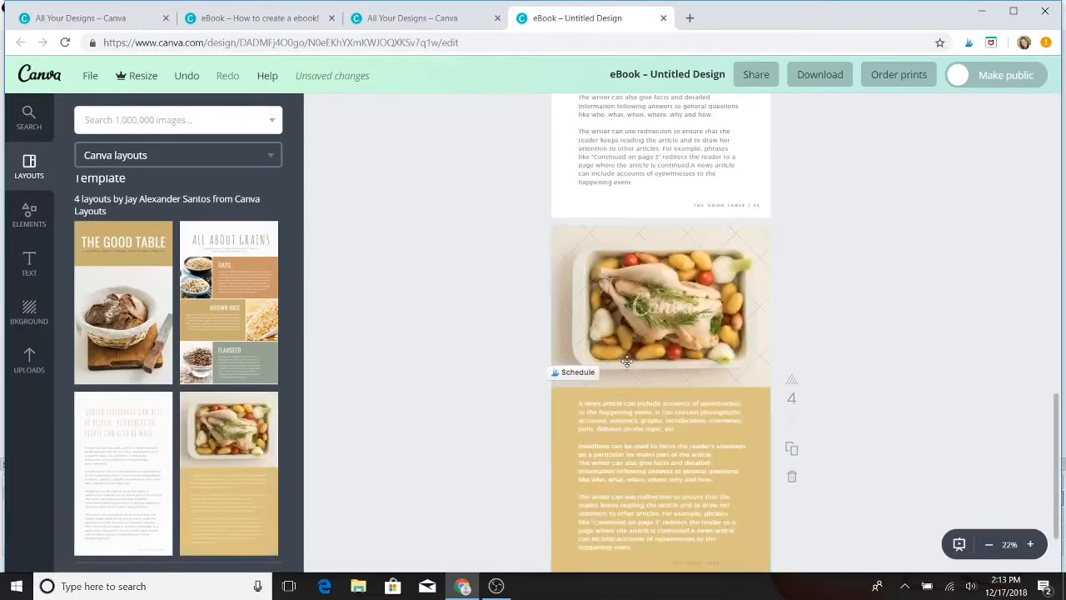
- Move the roast chicken page up to position 3 and return it to position 4
click(792, 383)
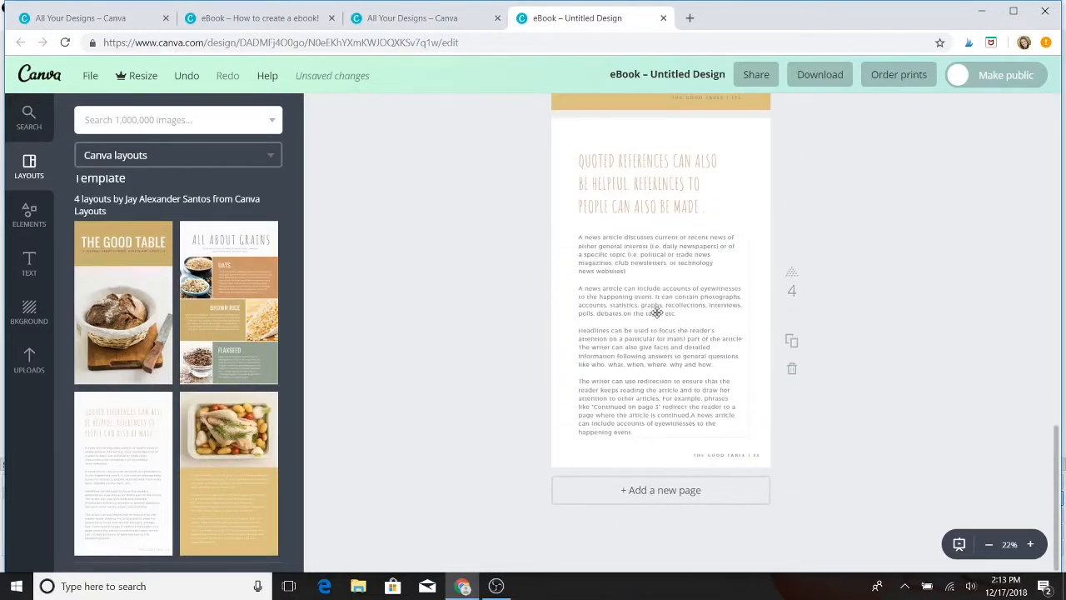
scroll(443, 328, up, 6)
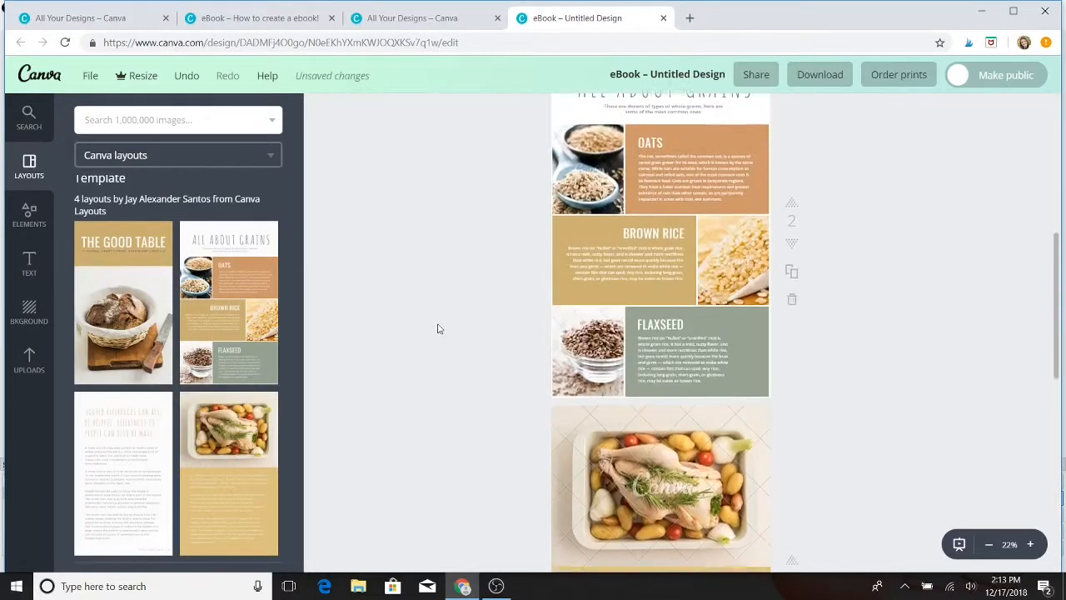
scroll(439, 328, down, 3)
scroll(439, 328, up, 4)
scroll(439, 328, down, 5)
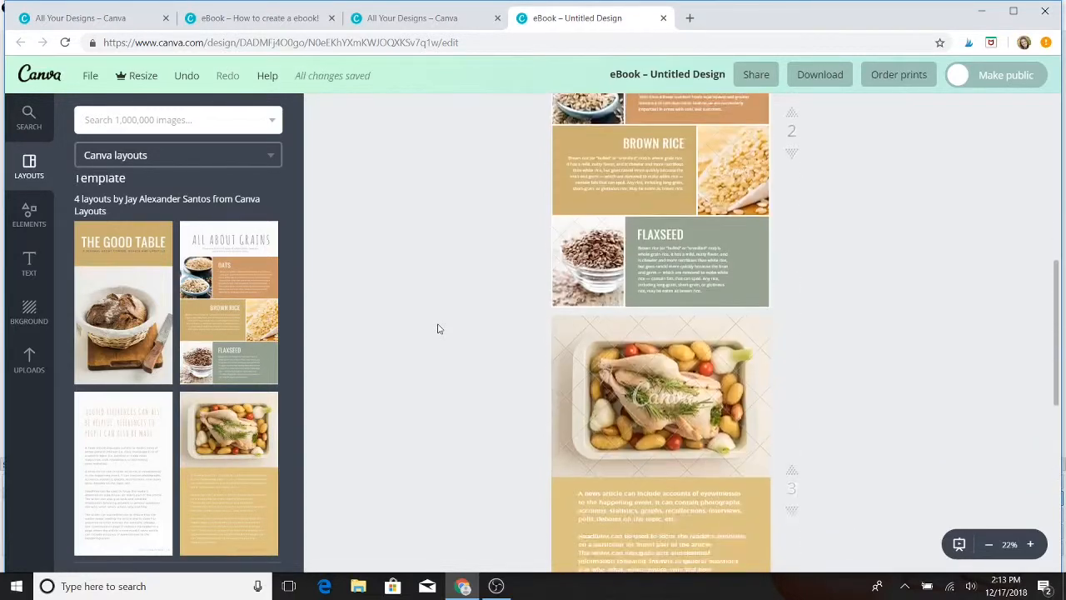
scroll(439, 328, up, 4)
scroll(439, 328, down, 3)
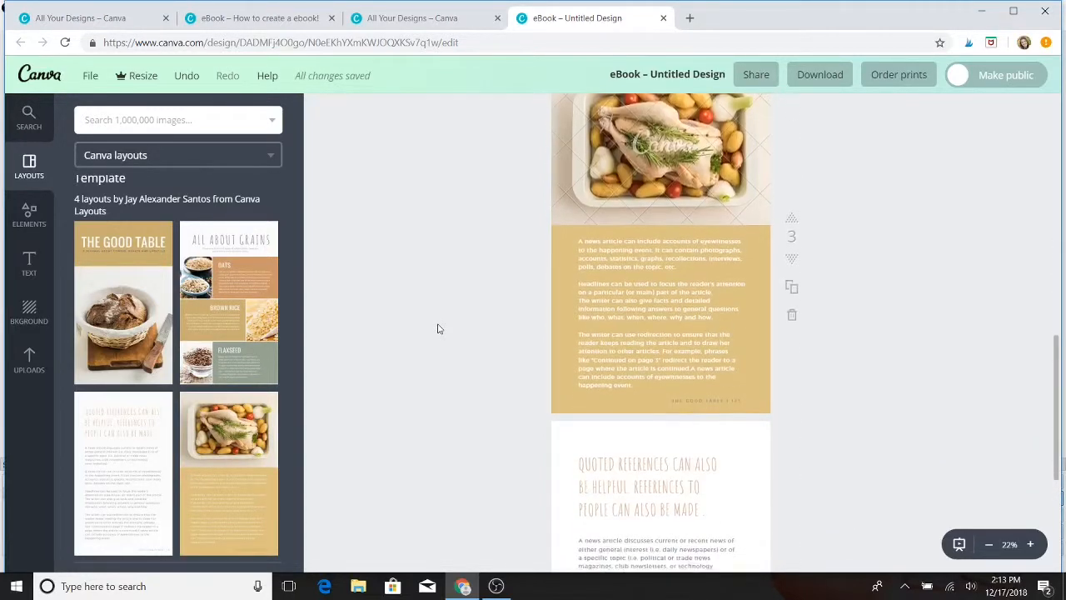
click(792, 262)
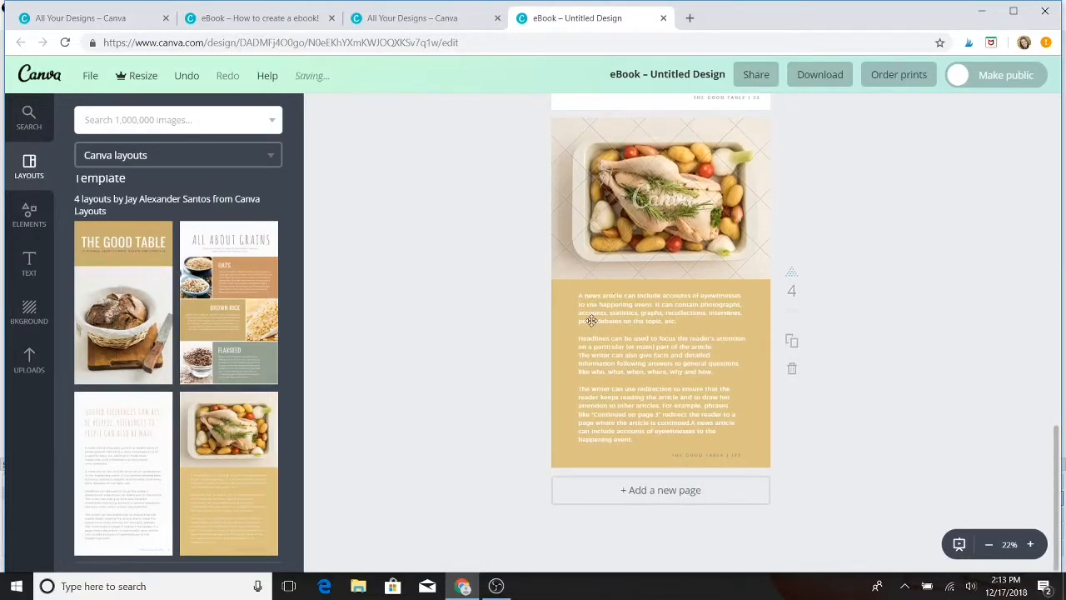
scroll(593, 326, up, 5)
scroll(592, 325, down, 5)
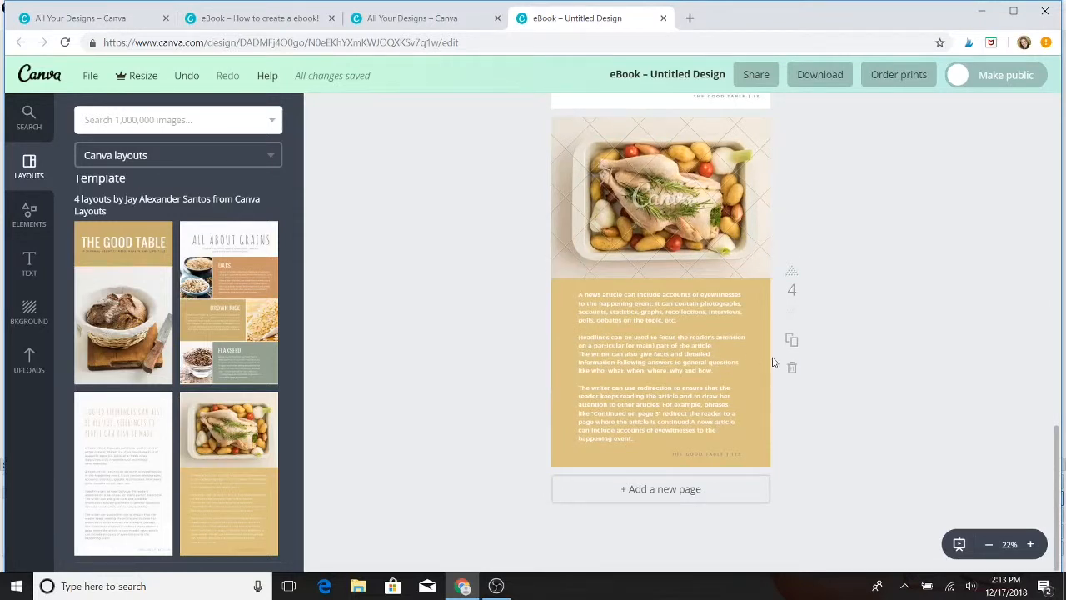
click(634, 370)
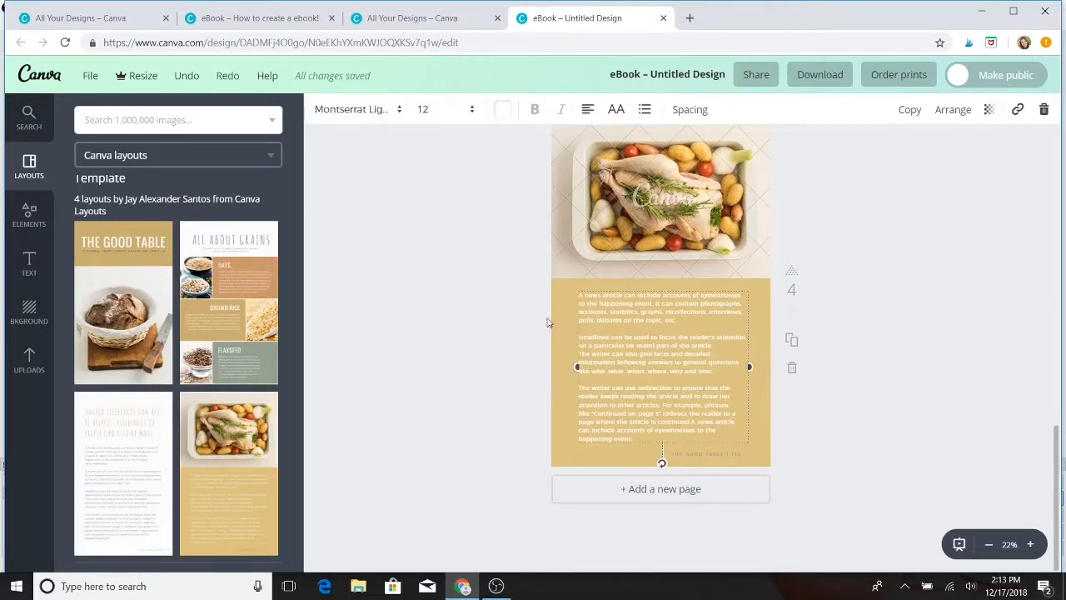
click(548, 322)
click(559, 324)
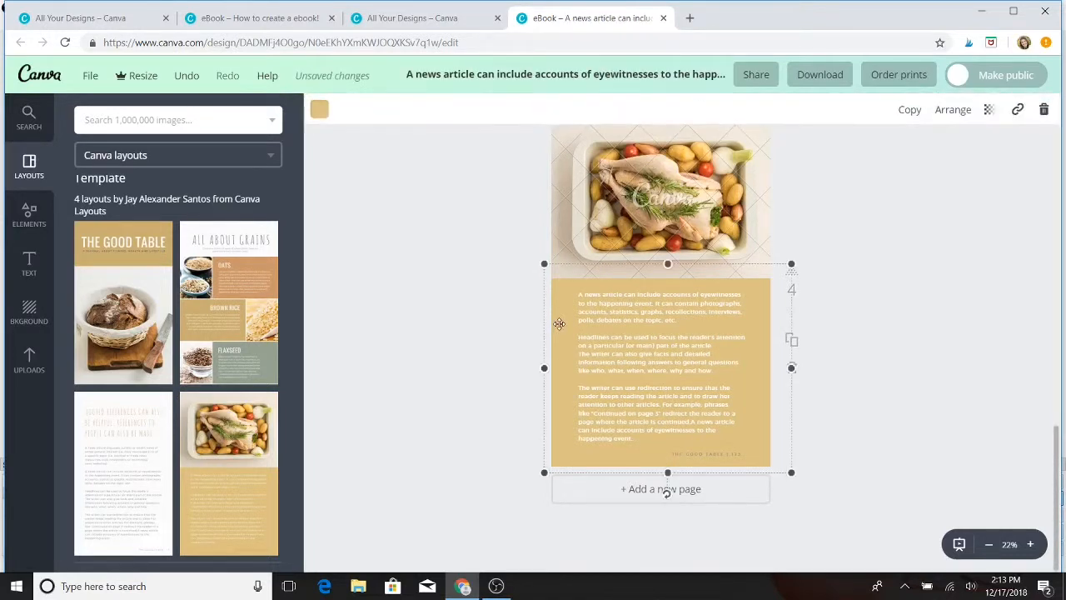
click(549, 213)
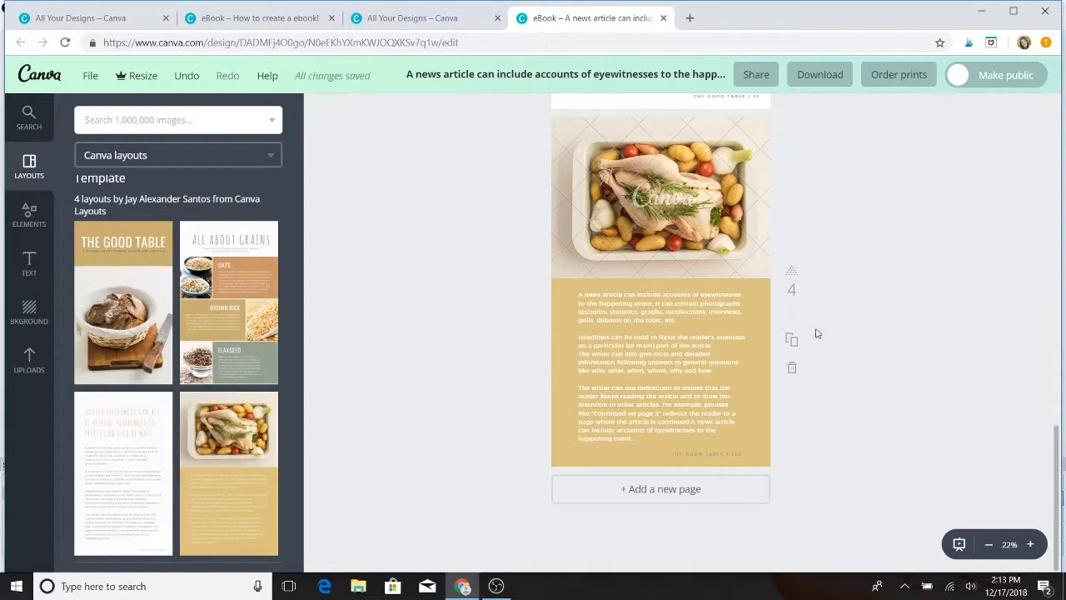
- Duplicate the roast chicken page to make it page 5 as well
click(792, 342)
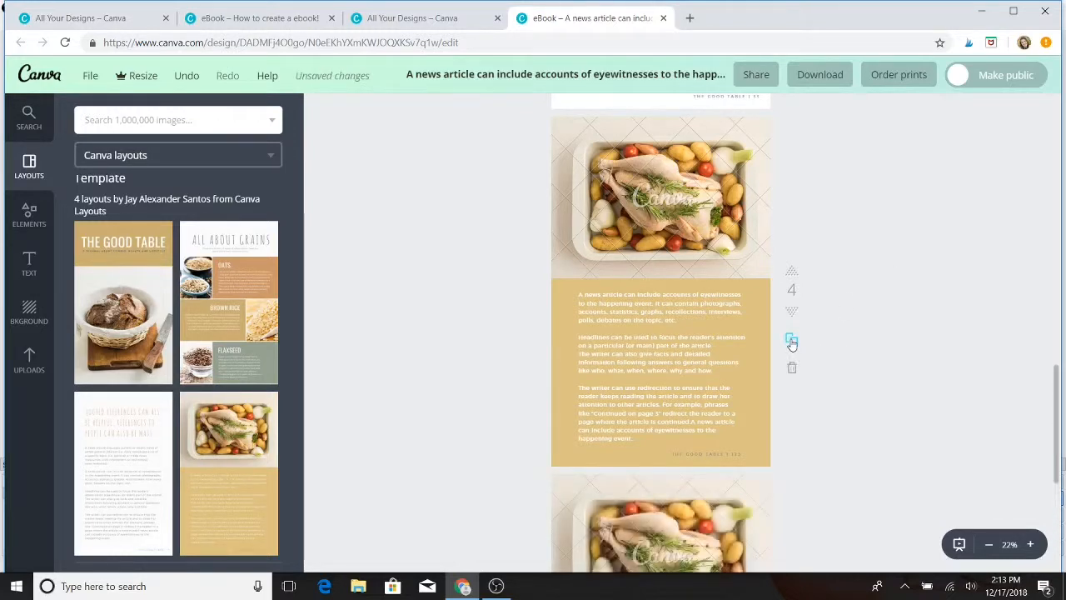
scroll(830, 406, down, 2)
scroll(830, 407, down, 2)
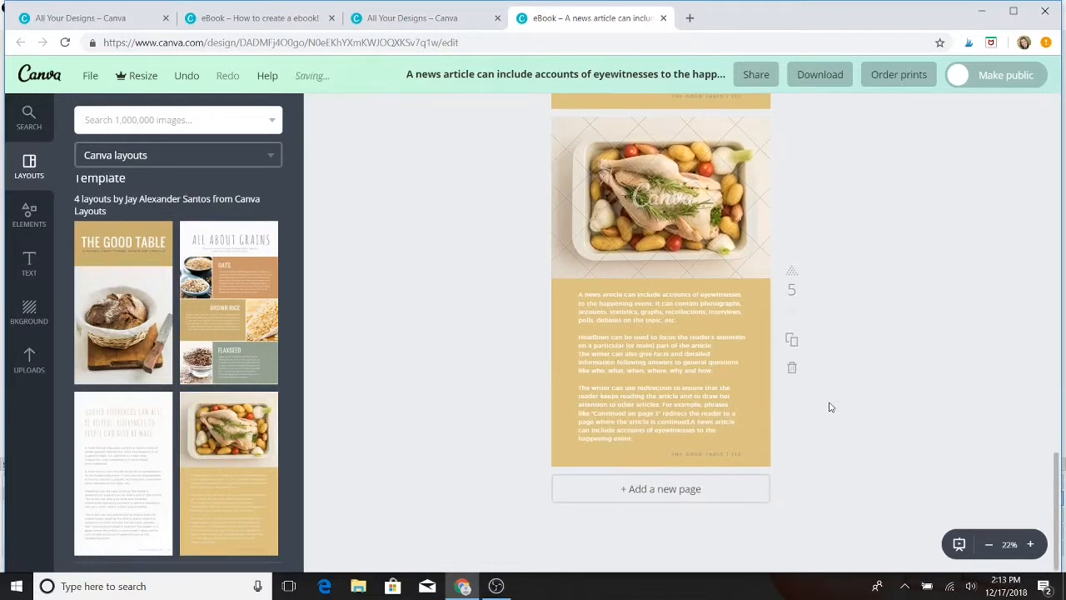
scroll(829, 407, up, 2)
scroll(830, 406, down, 2)
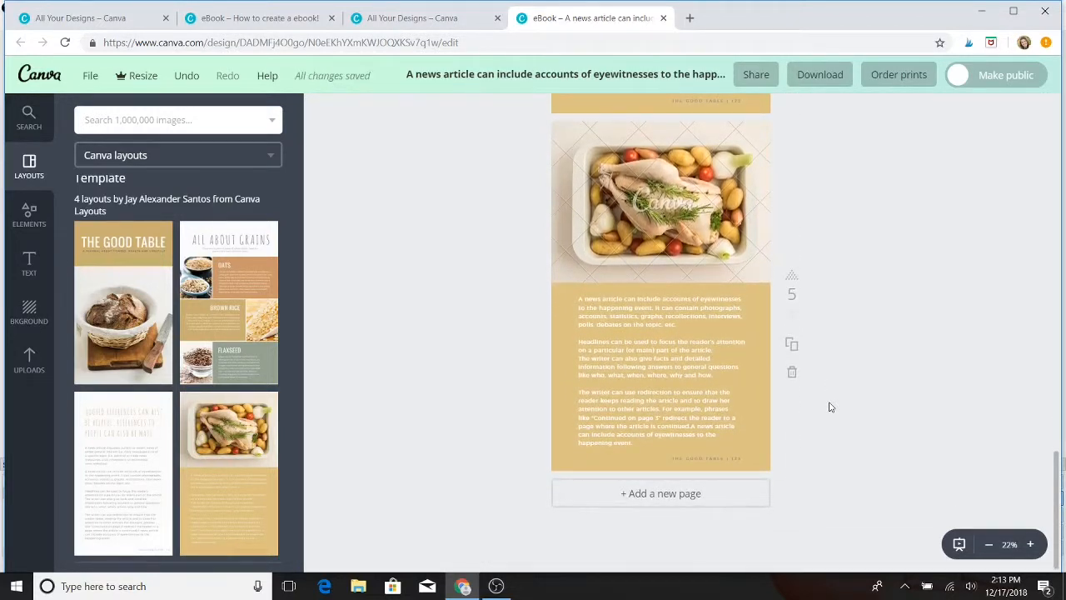
scroll(856, 455, down, 1)
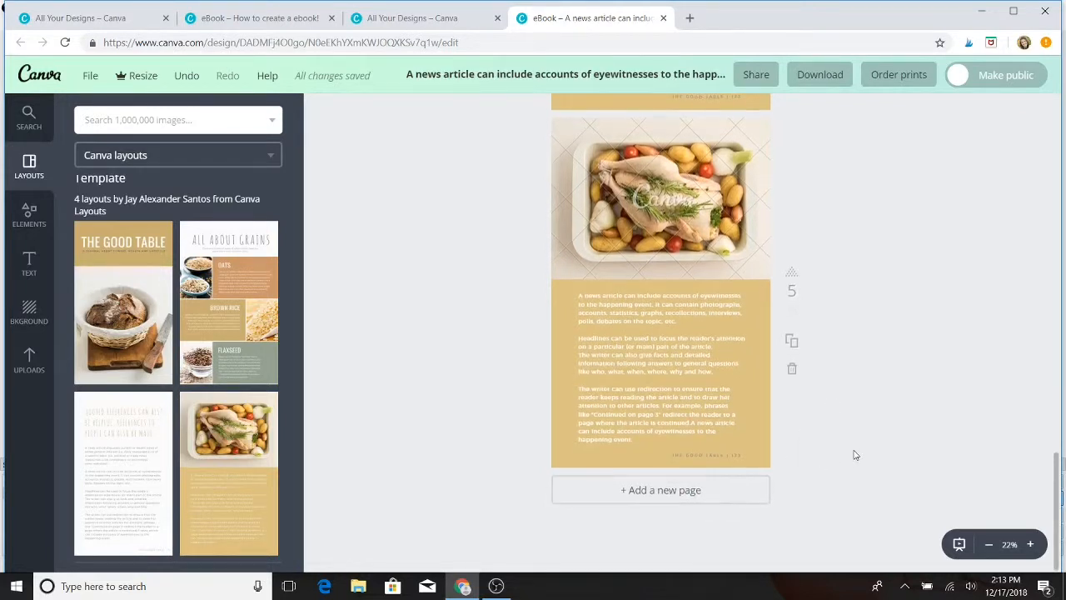
- Add a blank sixth page at the end of the eBook
click(654, 491)
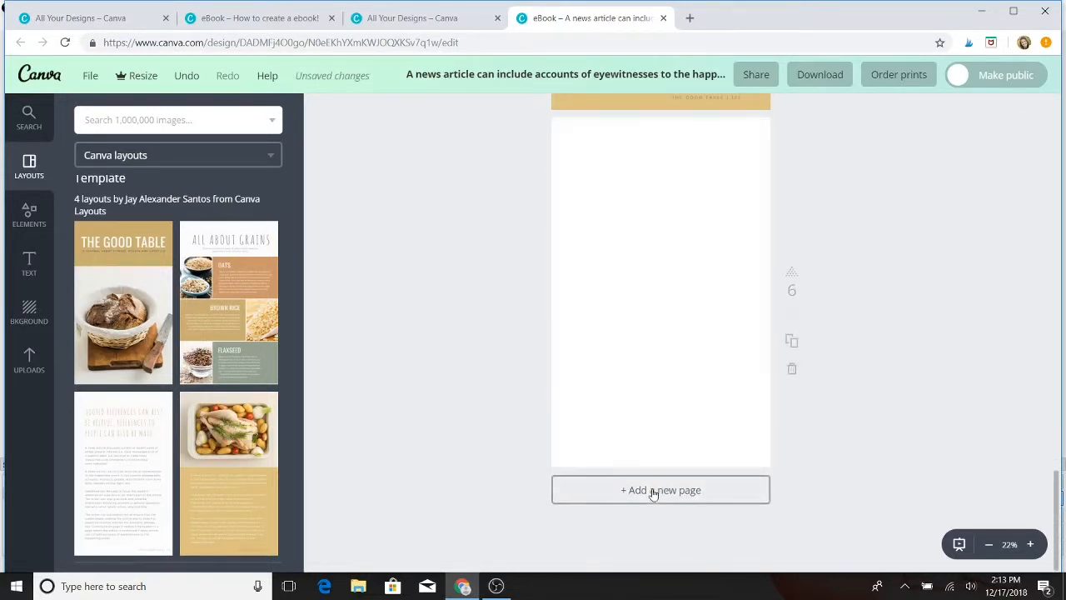
scroll(654, 494, up, 2)
scroll(654, 494, down, 2)
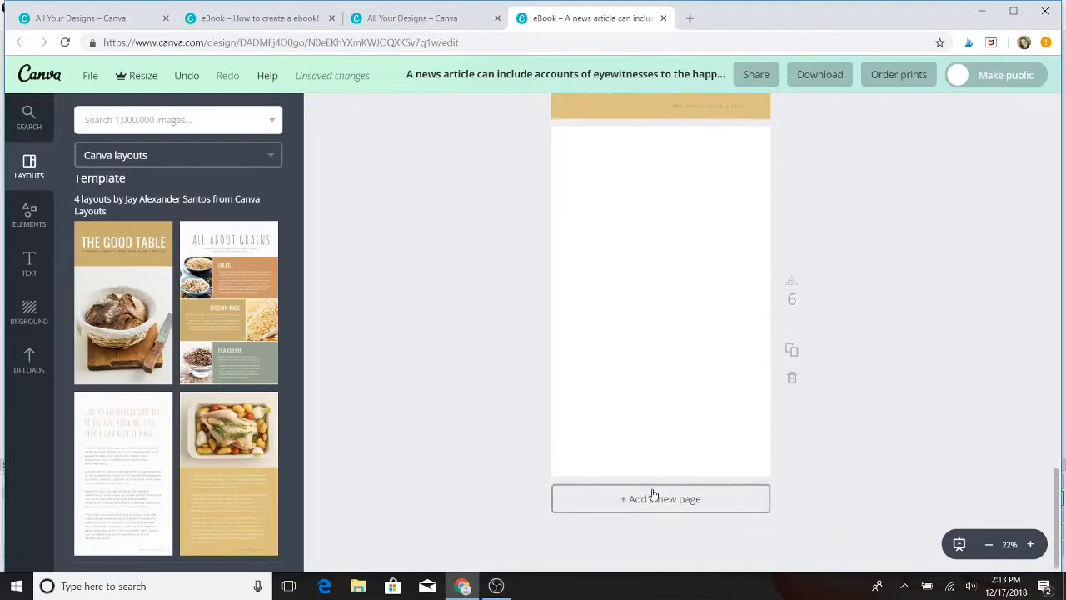
- Replace the bread photo on the page 1 cover with the uploaded photo of the potted plant and picture frame
scroll(575, 314, up, 15)
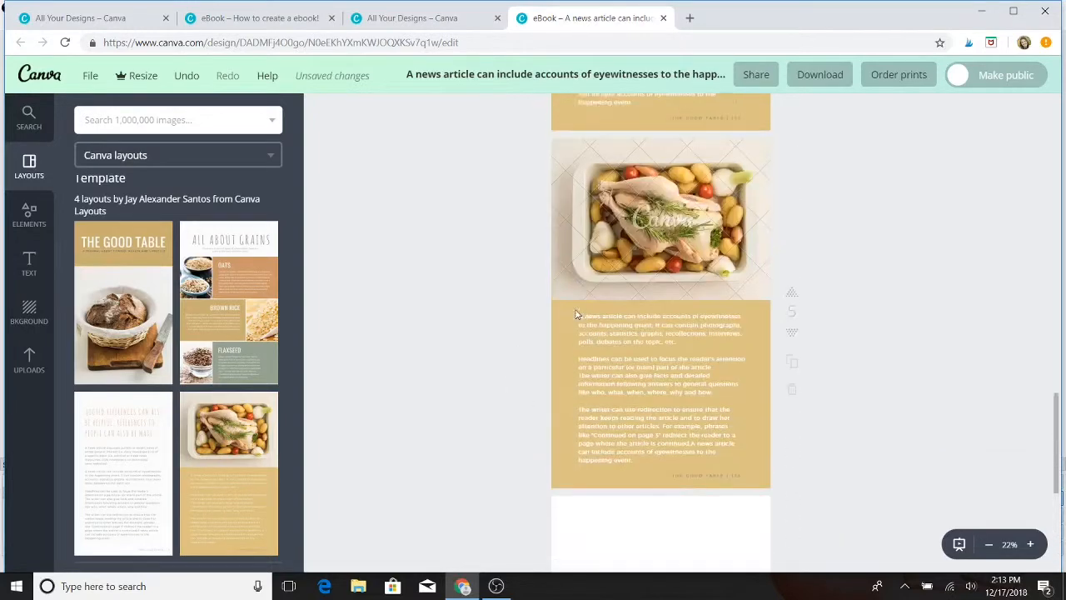
scroll(575, 314, up, 8)
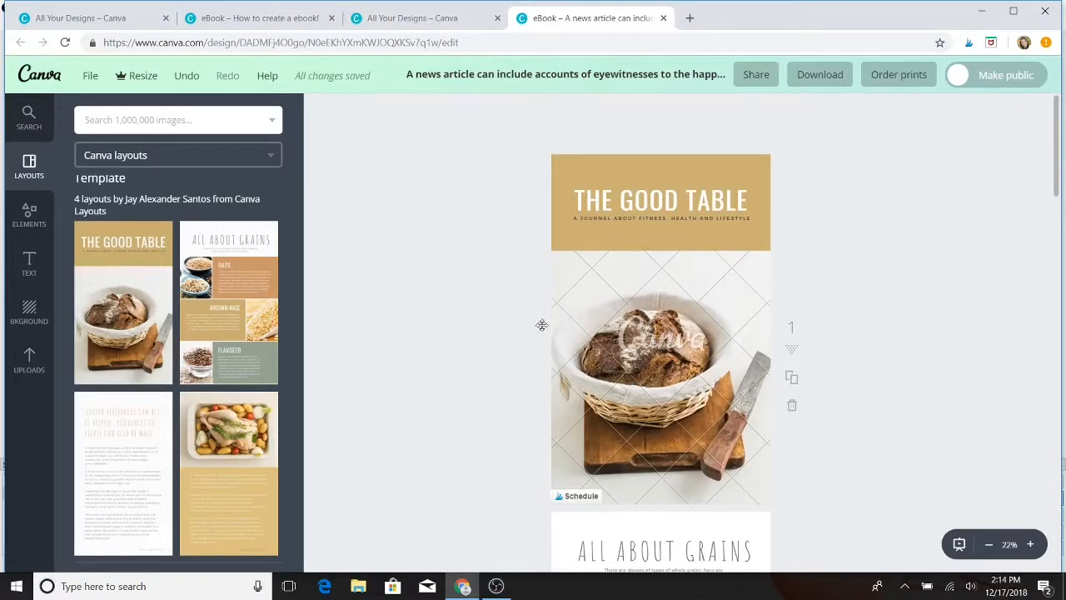
click(24, 375)
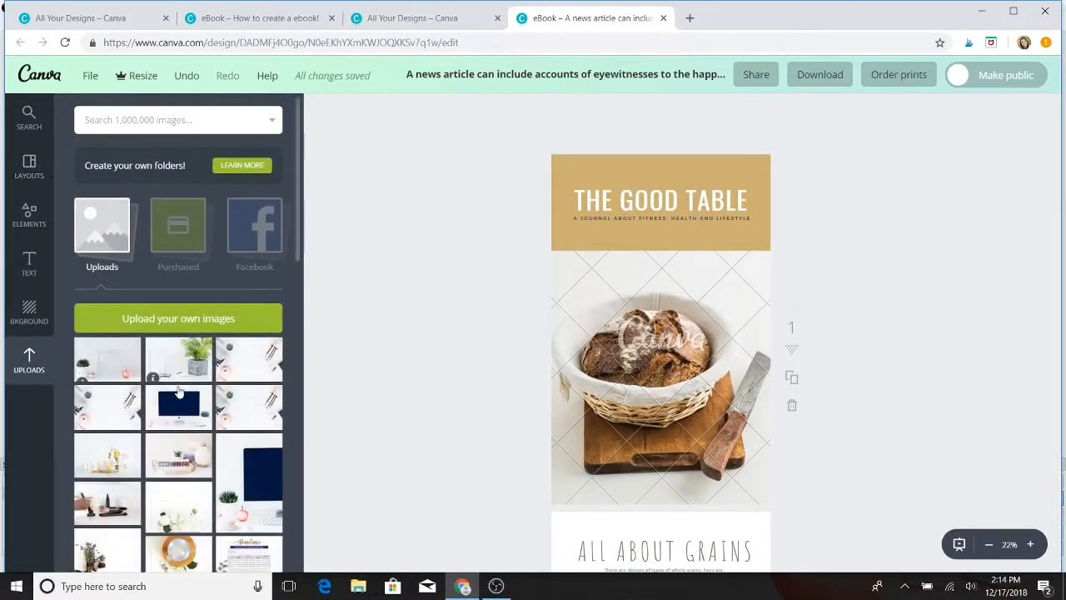
drag(182, 360, 597, 343)
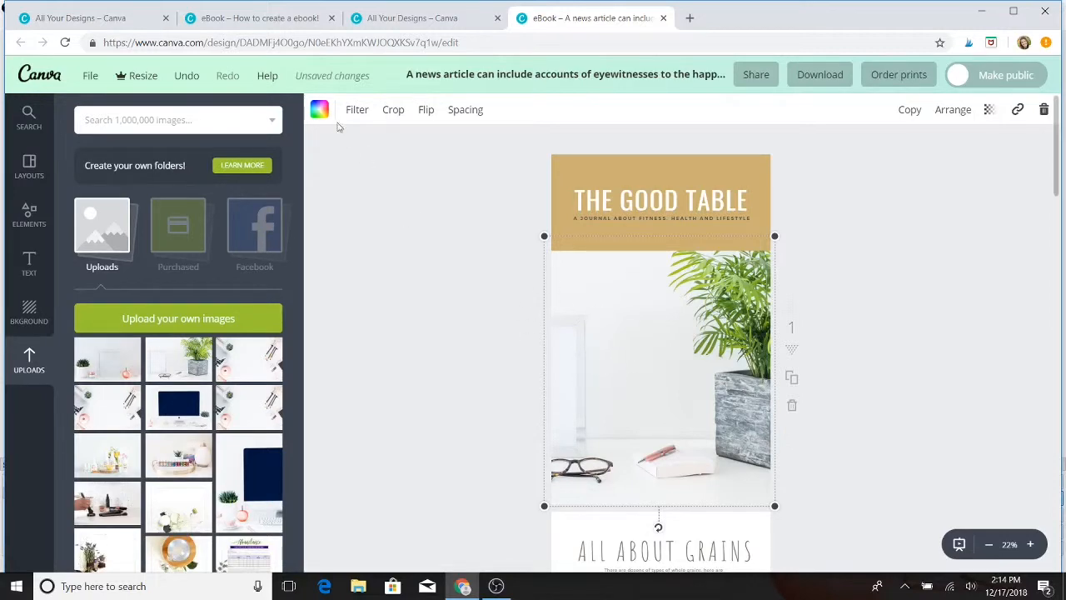
- Crop the plant photo on the cover by shifting the image slightly left within its frame
click(391, 111)
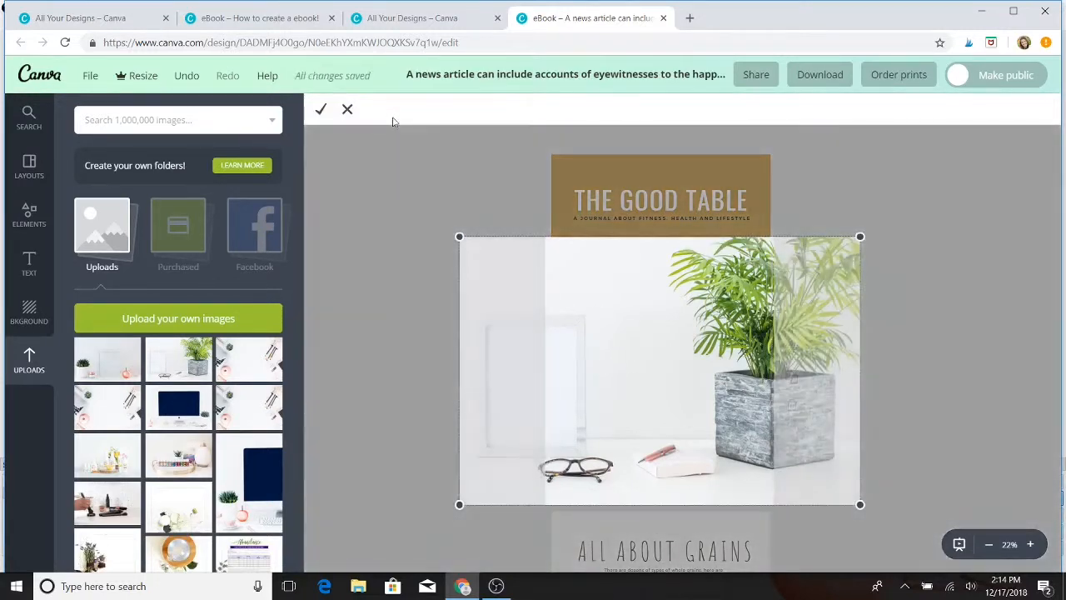
mouse_move(531, 284)
mouse_down()
mouse_move(509, 286)
mouse_move(521, 286)
mouse_up()
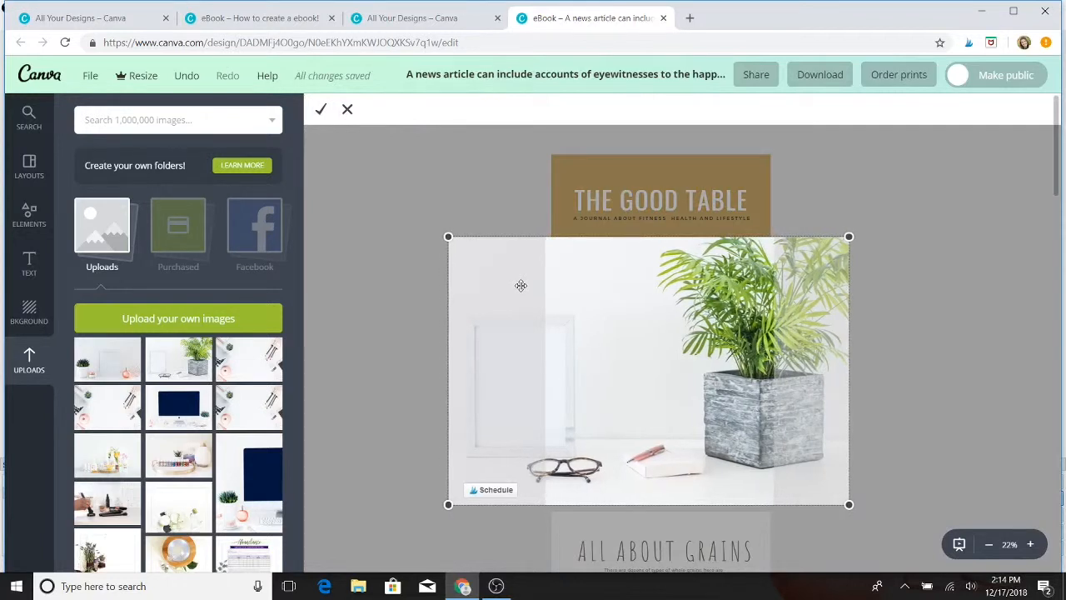
click(321, 110)
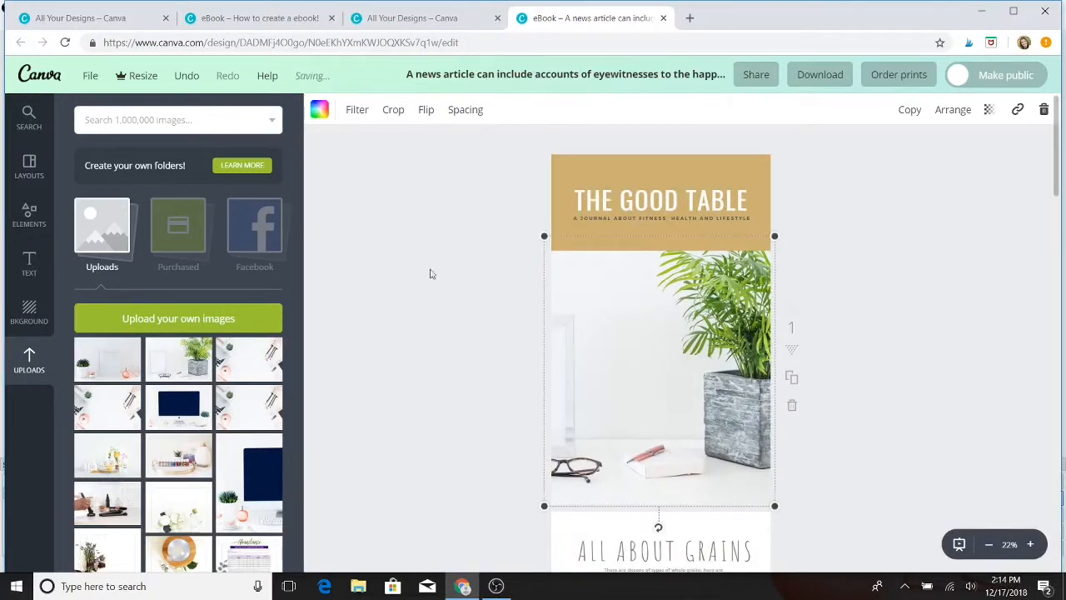
- Recolor the gold block behind the cover title, trying the mint brand color before settling on white
click(580, 165)
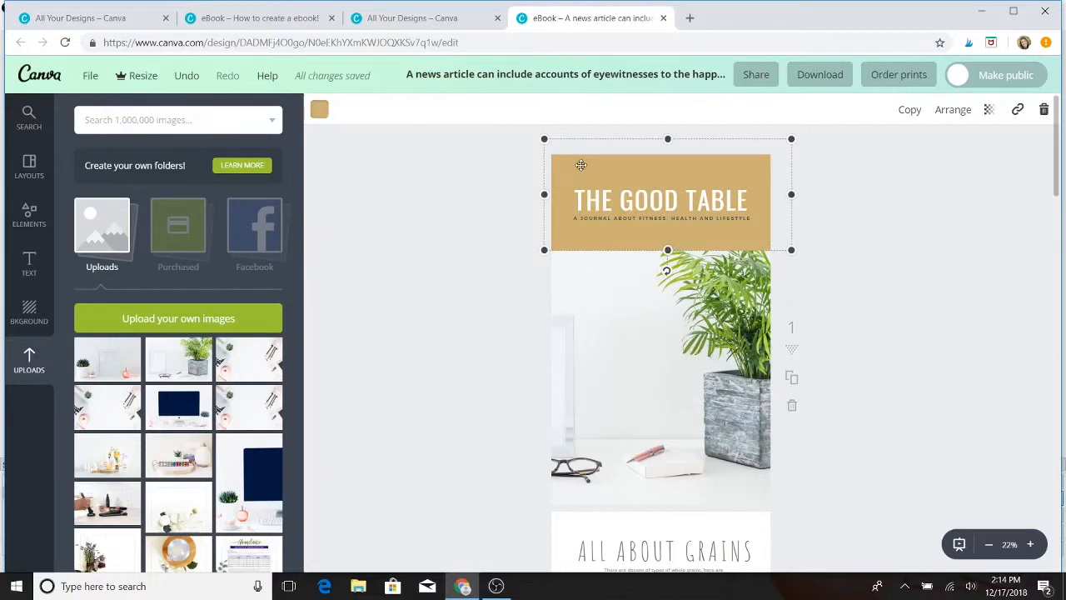
click(320, 113)
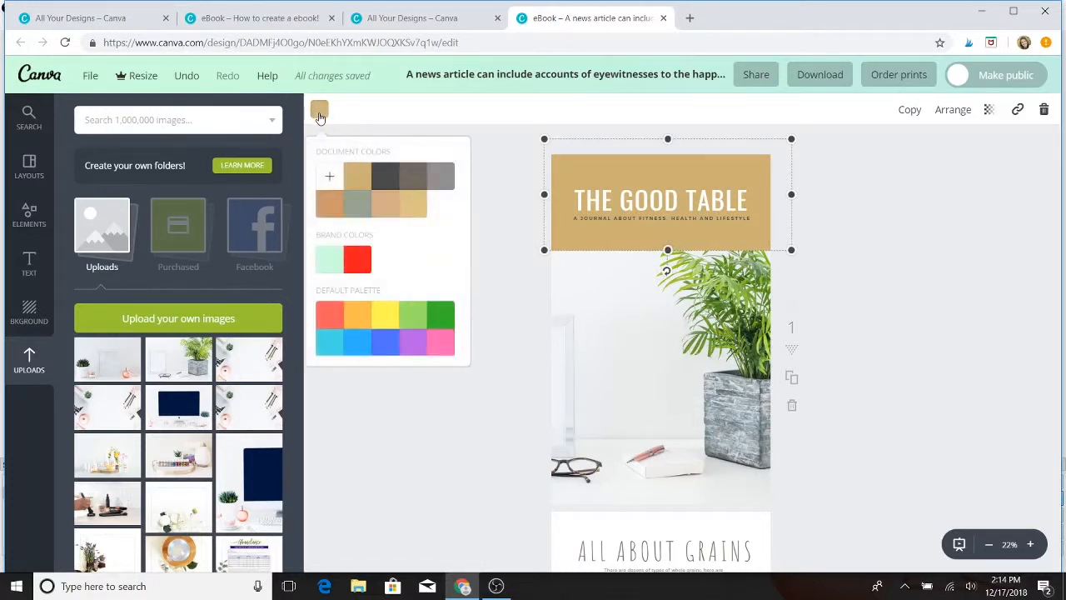
click(325, 264)
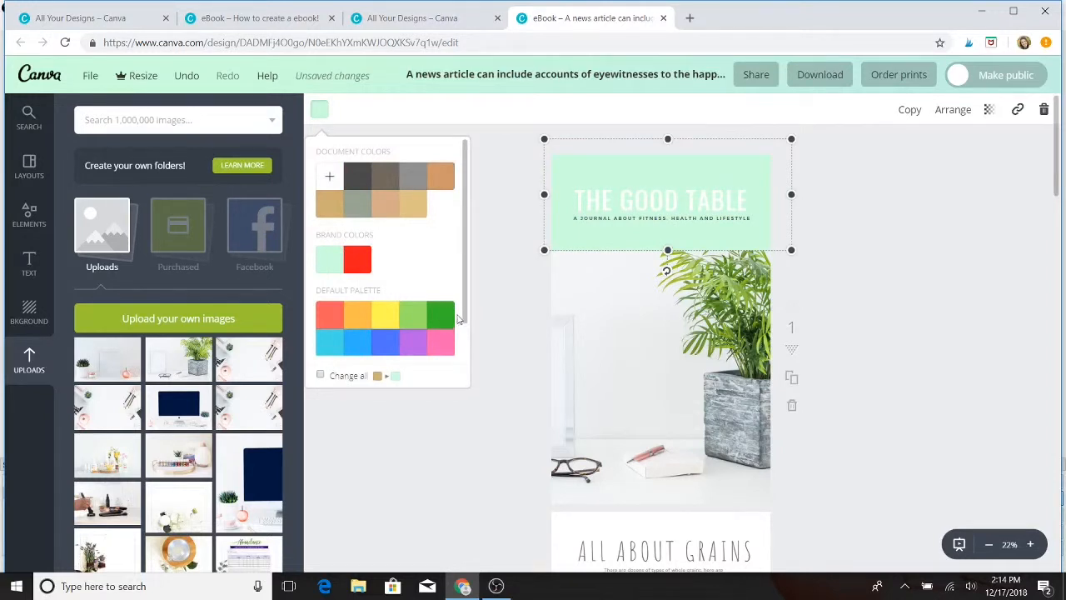
scroll(460, 321, down, 1)
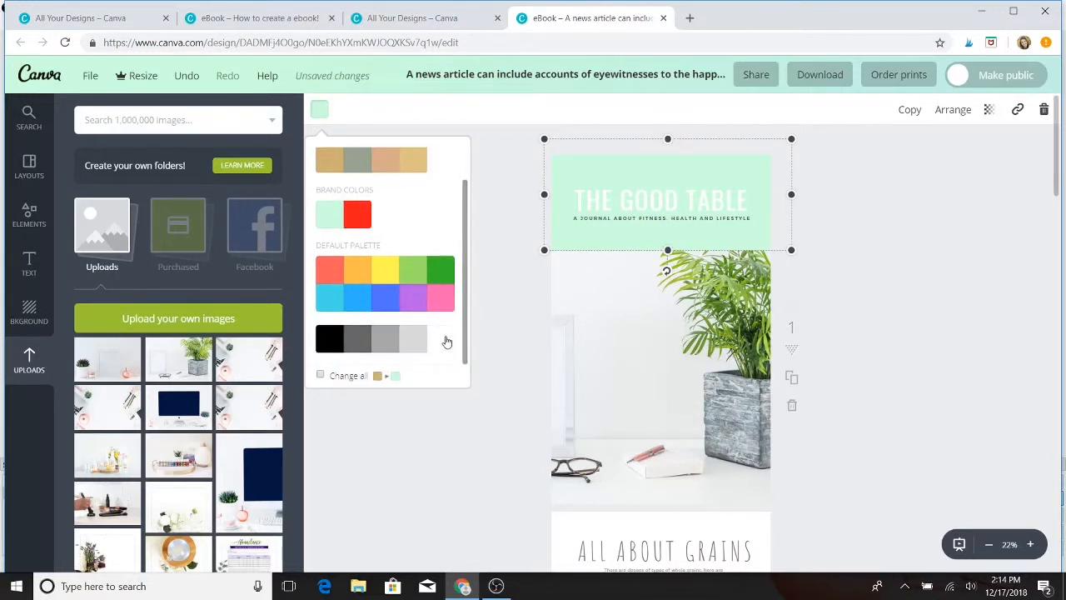
click(443, 340)
click(523, 345)
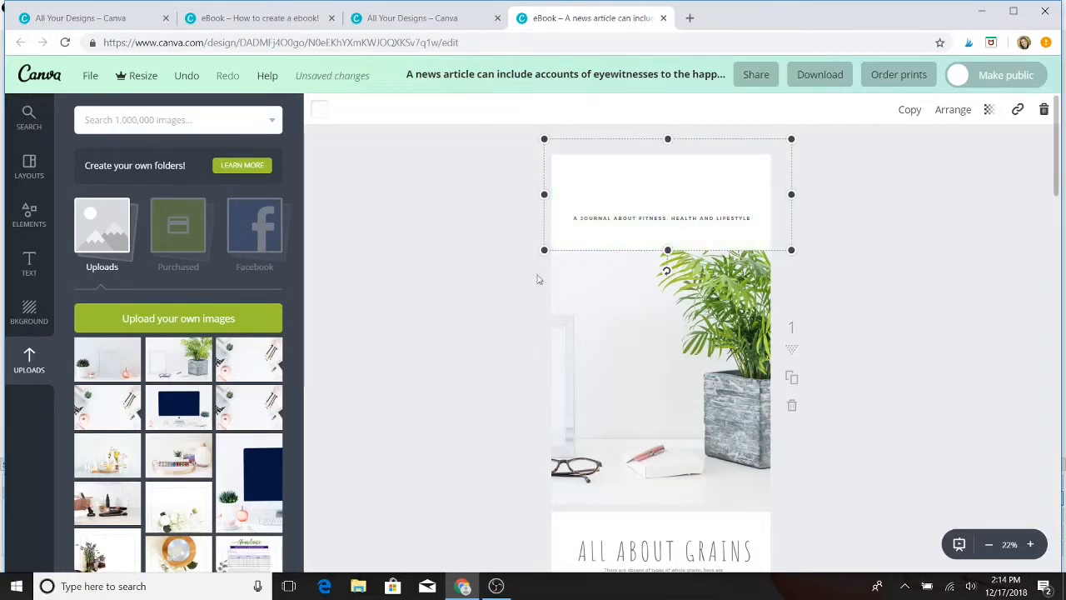
click(492, 262)
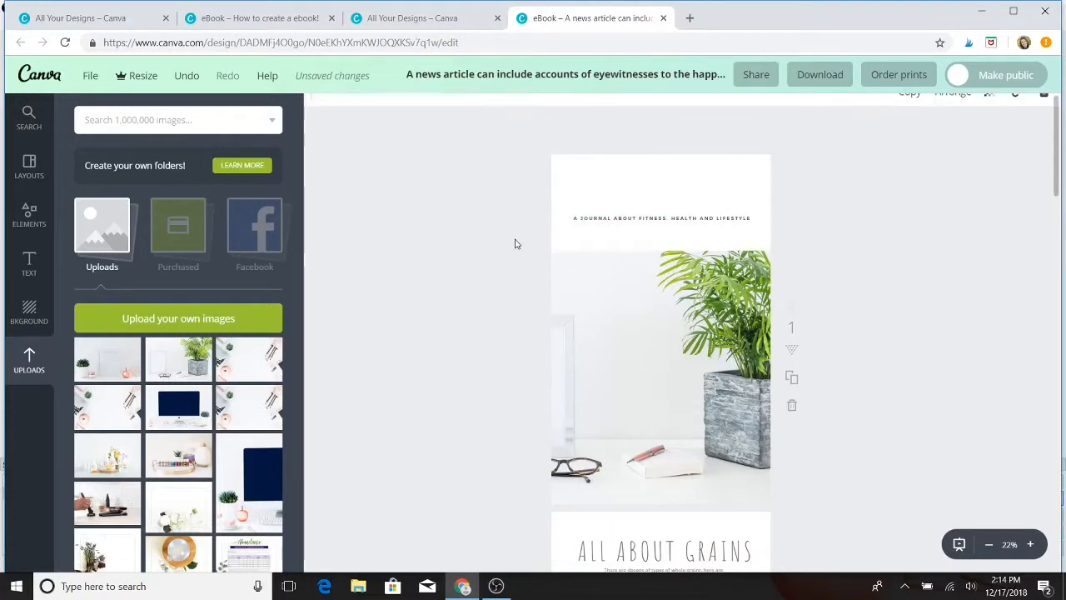
- Change the color of the cover title THE GOOD TABLE to the dark gray from the document colors
click(607, 188)
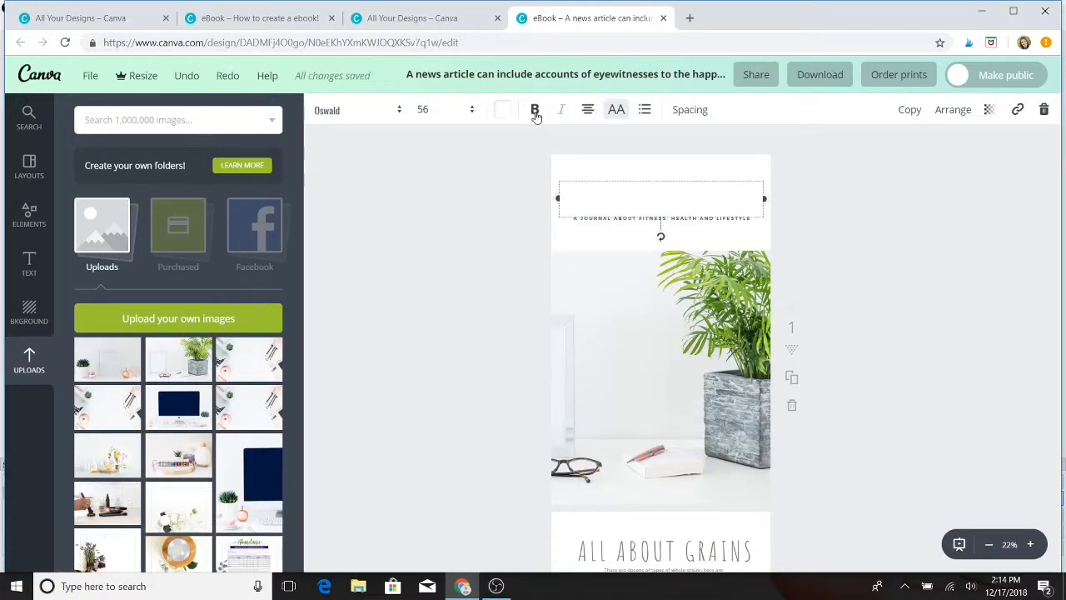
click(501, 111)
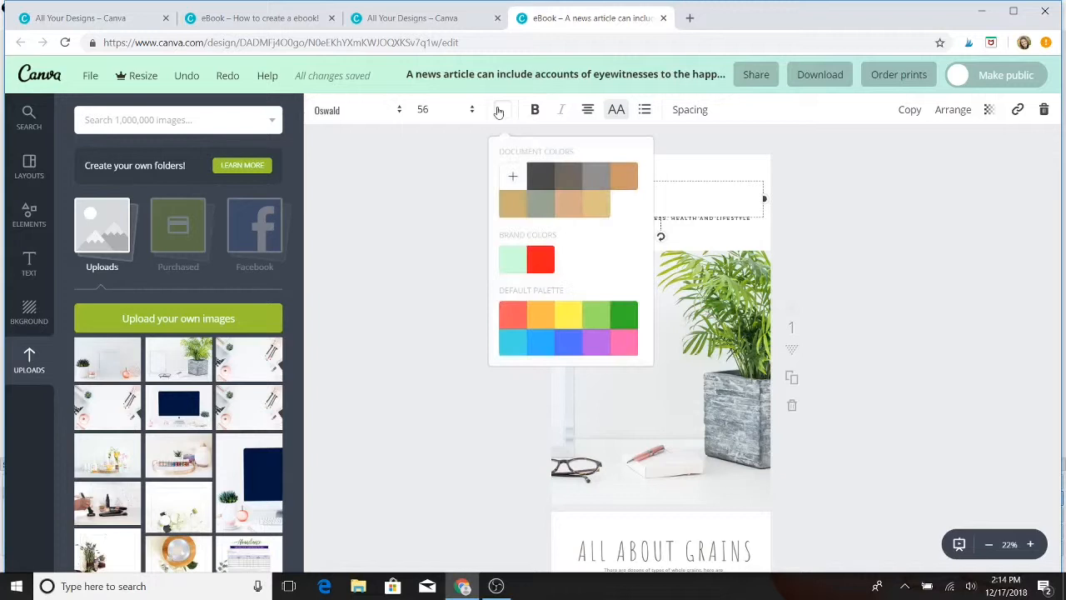
click(540, 178)
click(437, 258)
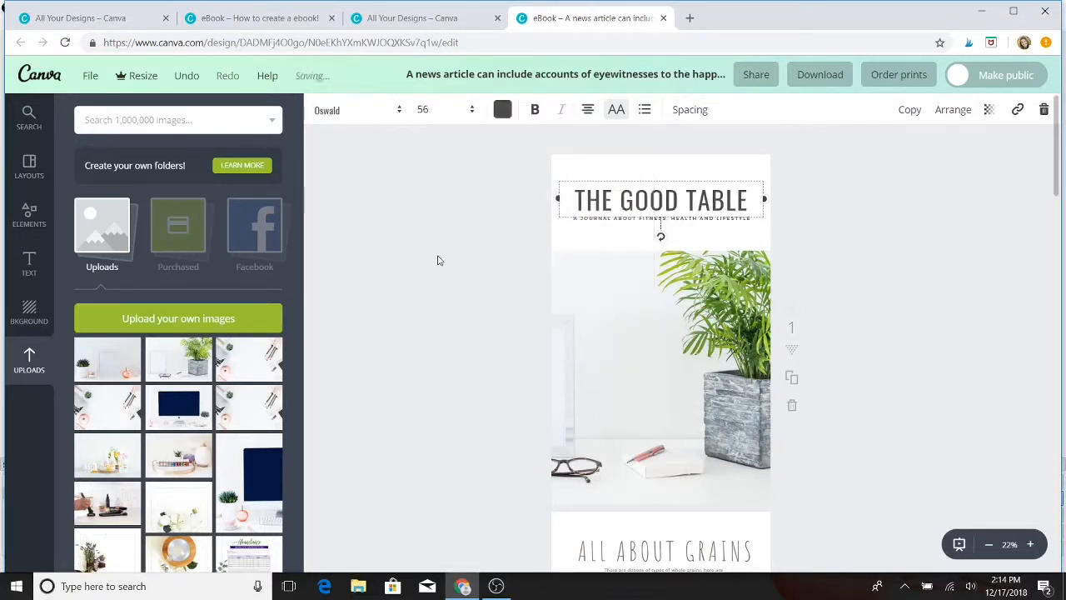
scroll(439, 261, down, 1)
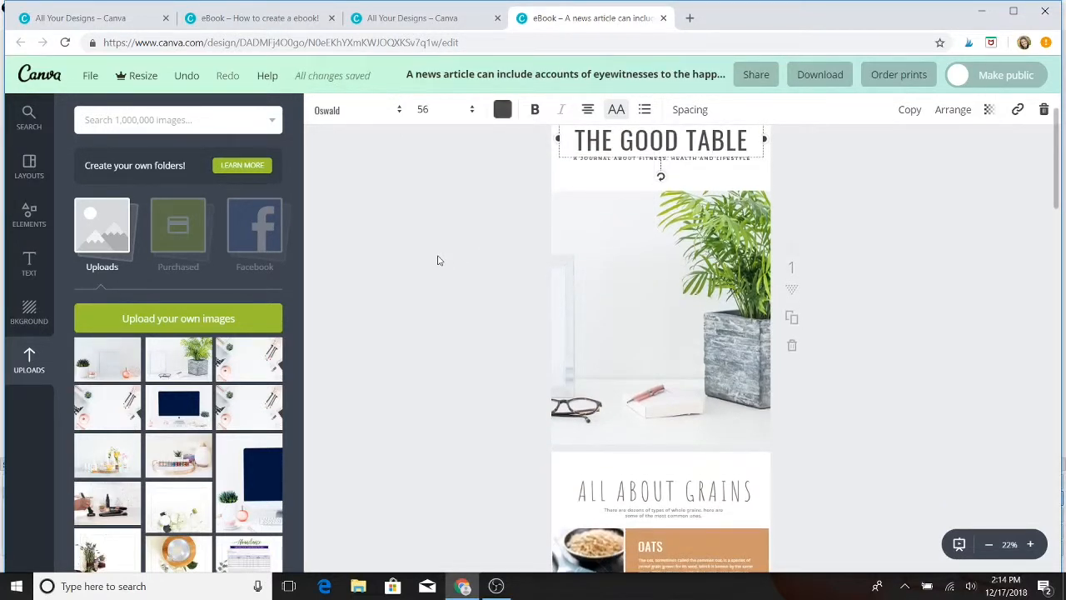
- Examine the finished cover and the available uploads, backgrounds, text styles, elements and layouts
scroll(439, 261, up, 1)
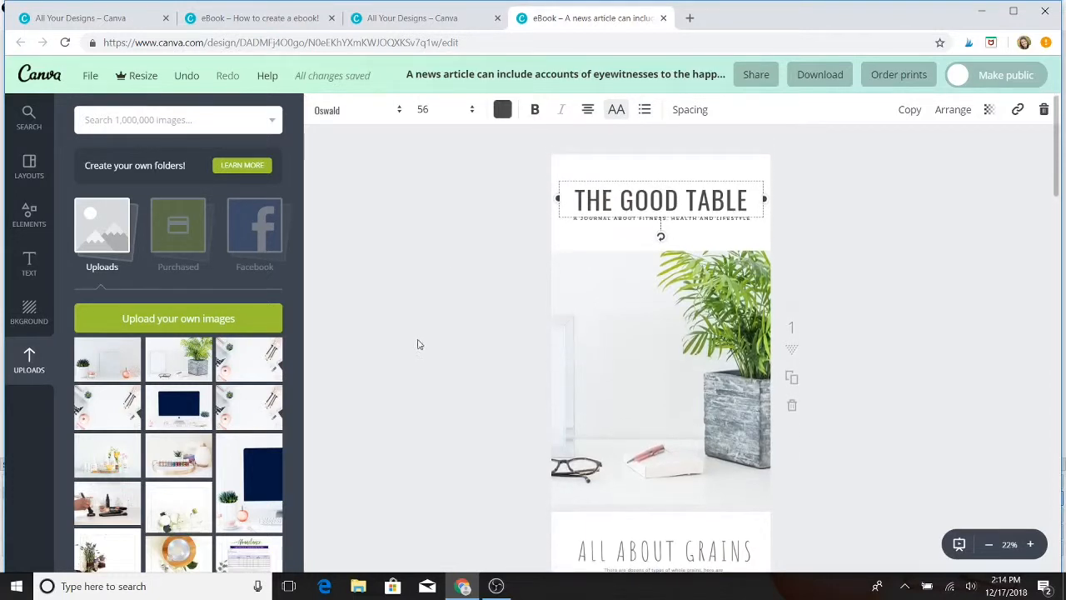
click(410, 273)
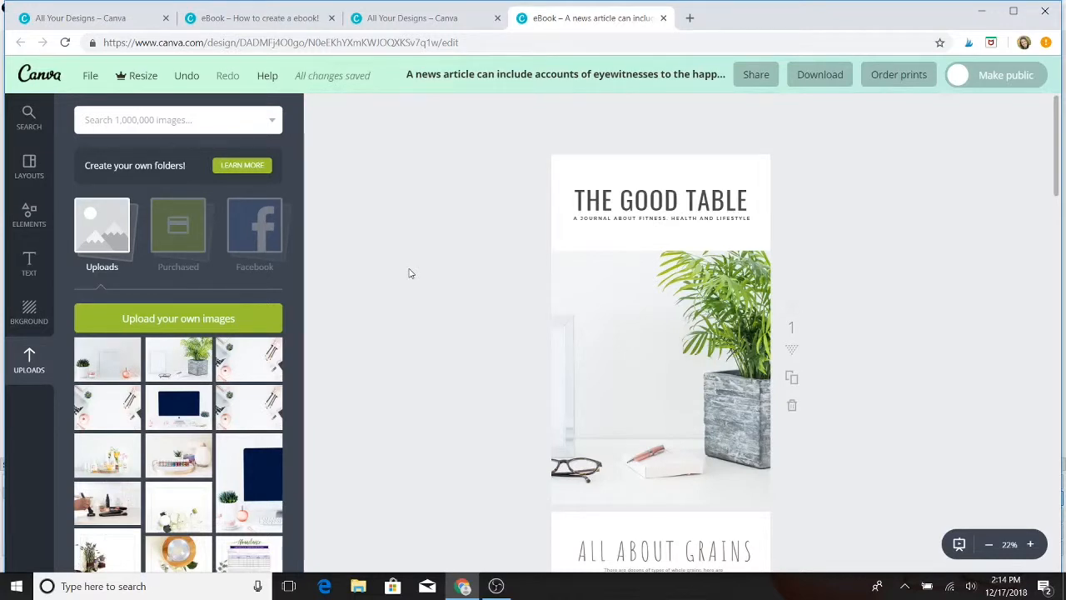
scroll(409, 273, down, 2)
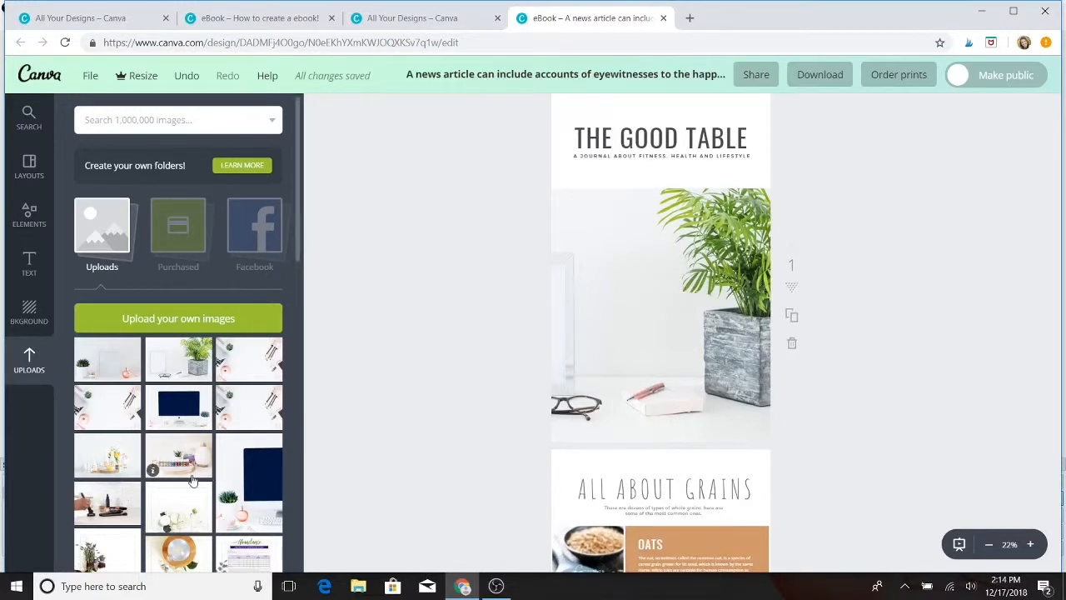
scroll(250, 400, down, 3)
scroll(191, 474, up, 2)
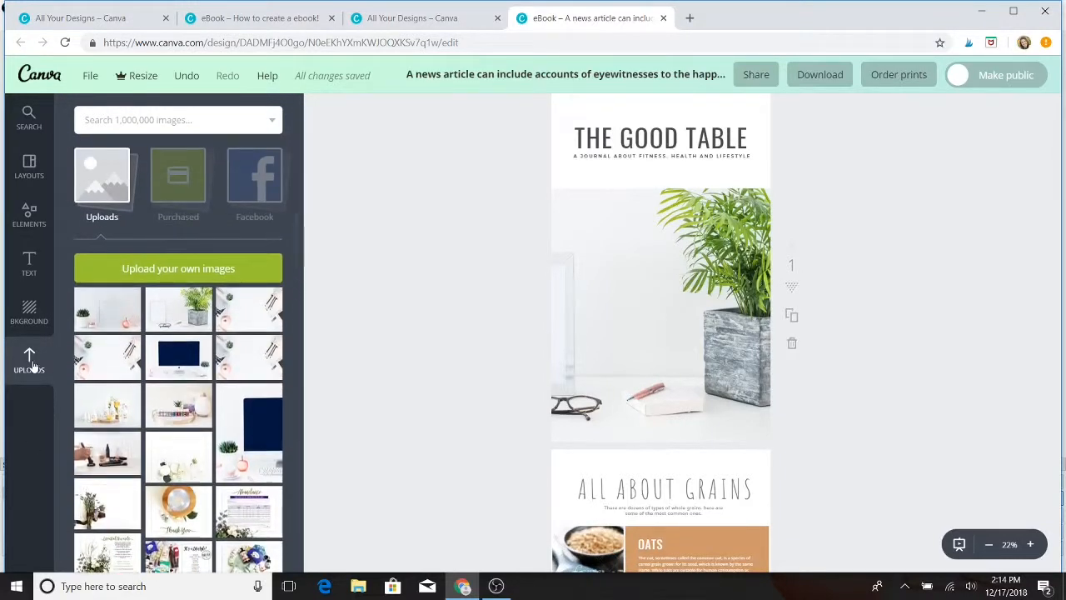
click(29, 315)
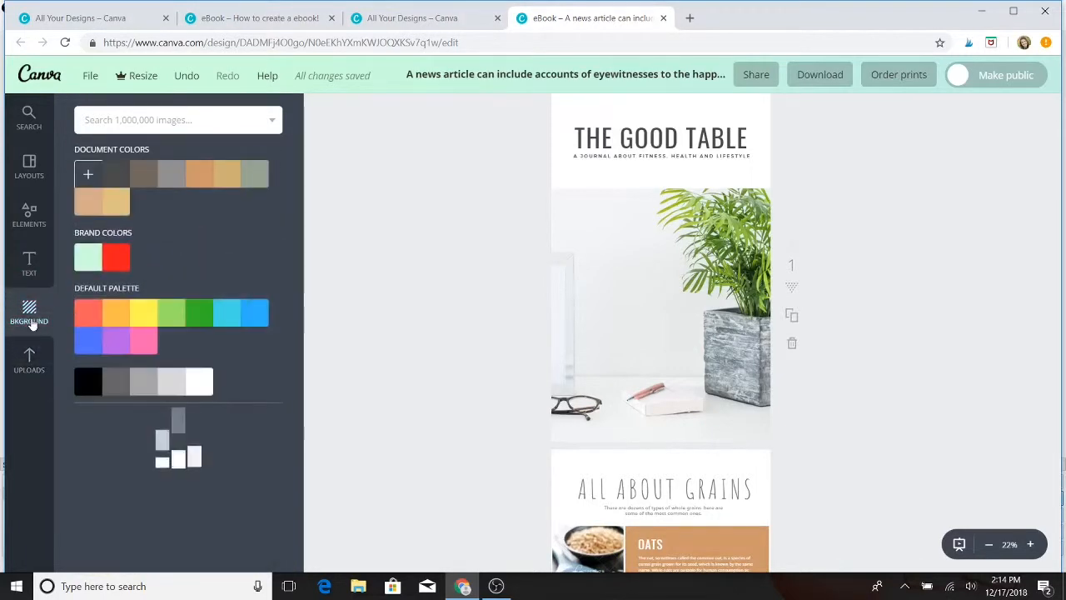
click(31, 268)
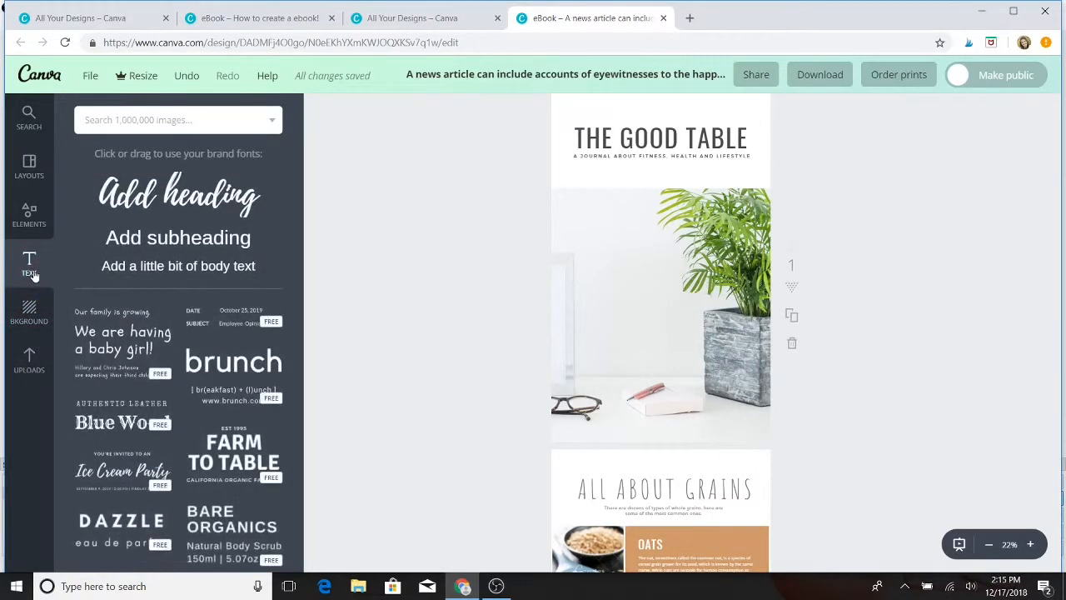
click(29, 221)
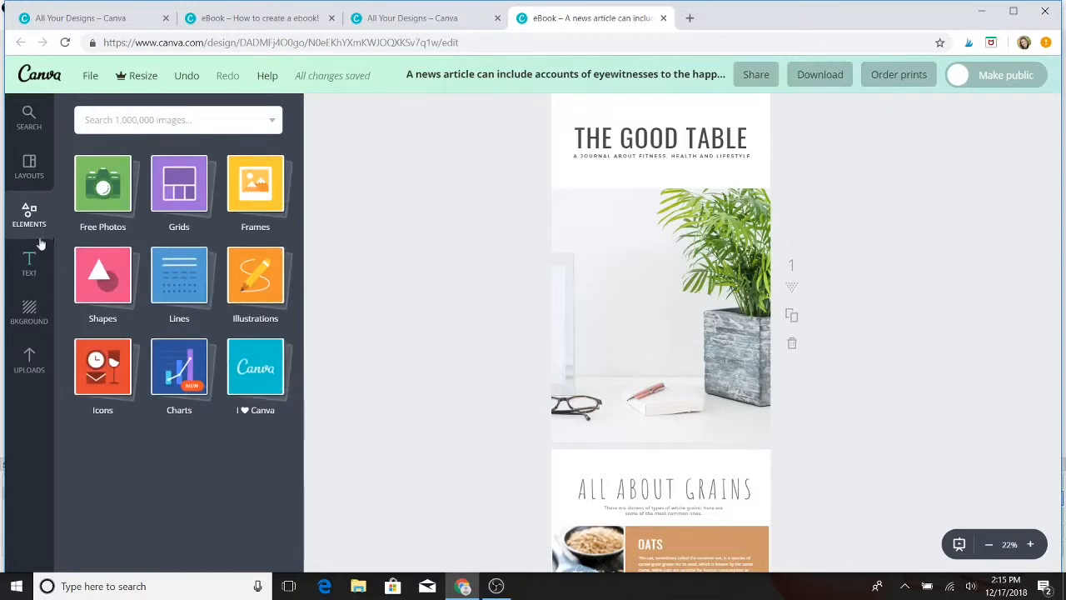
click(30, 170)
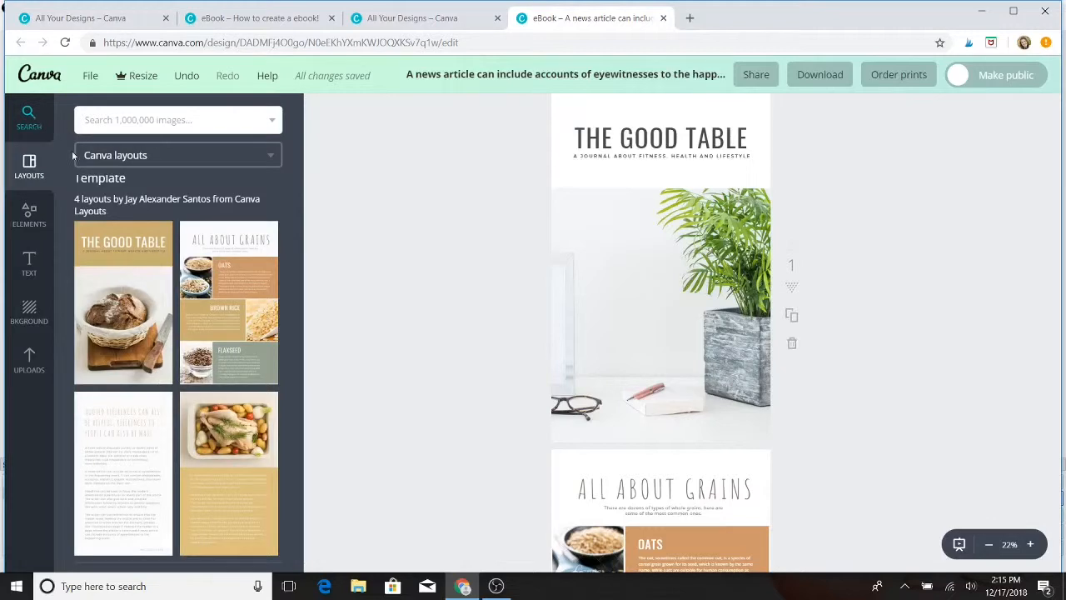
- Replace the oats photo on page 2 with the uploaded photo of the essential oil bottles and small plant
click(31, 364)
scroll(388, 450, down, 3)
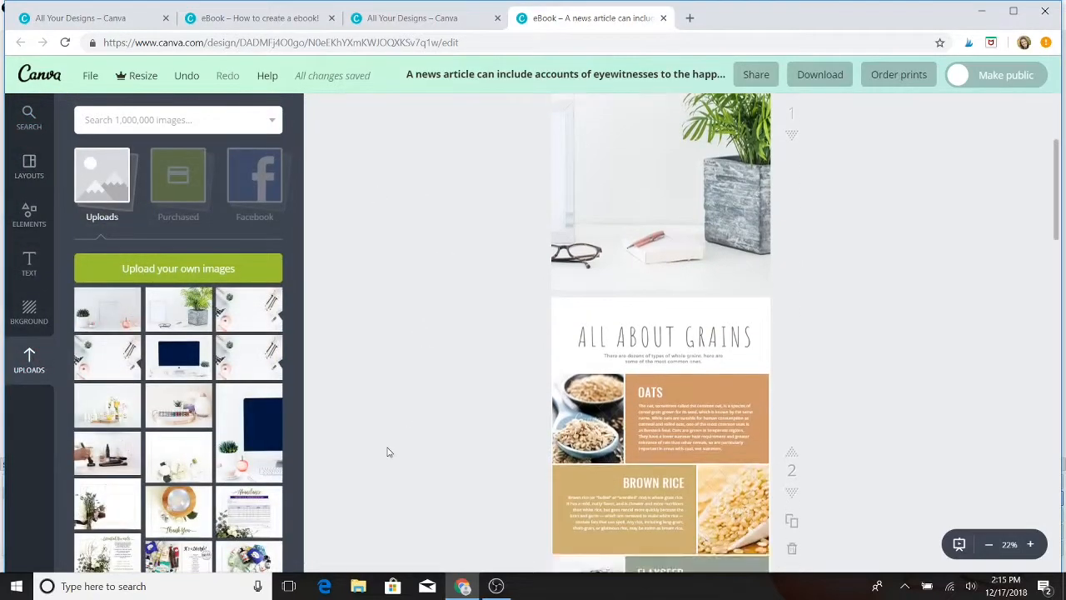
scroll(387, 451, down, 1)
scroll(388, 452, down, 1)
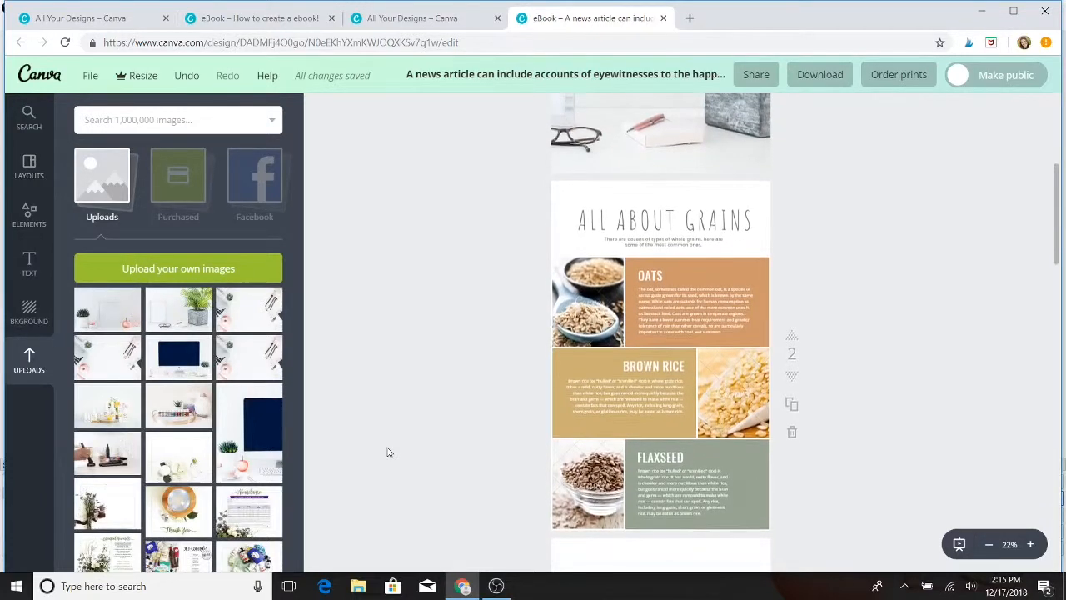
click(591, 287)
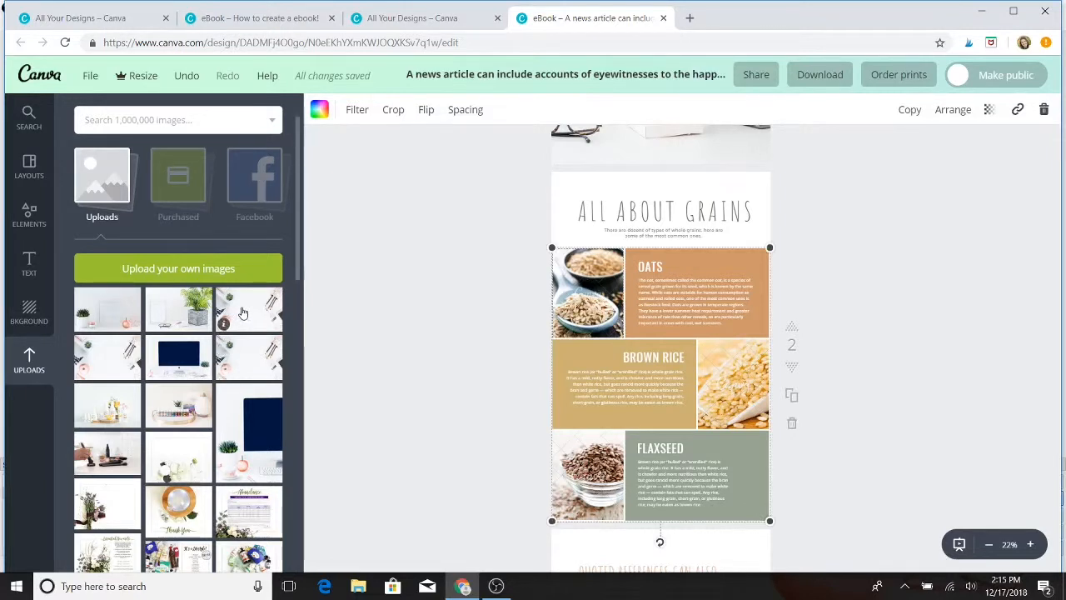
drag(242, 312, 542, 295)
drag(459, 311, 287, 330)
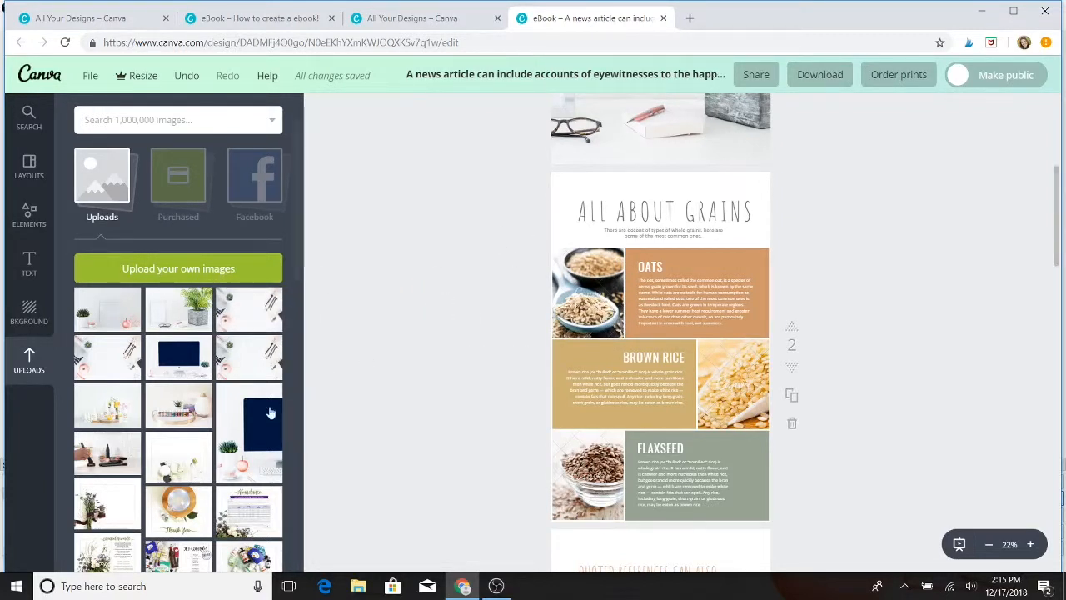
drag(154, 417, 597, 277)
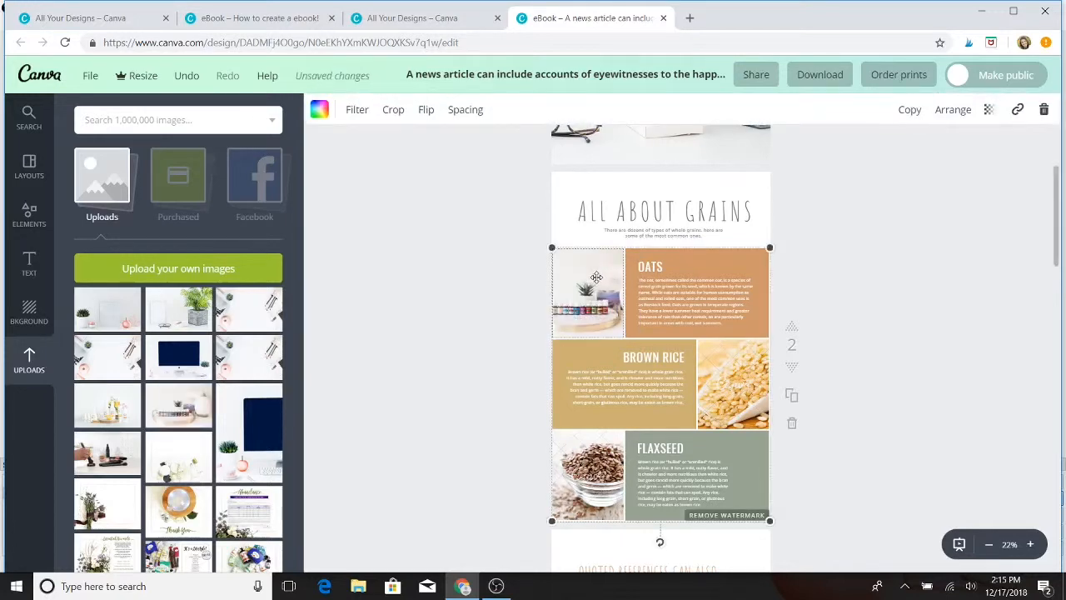
click(374, 330)
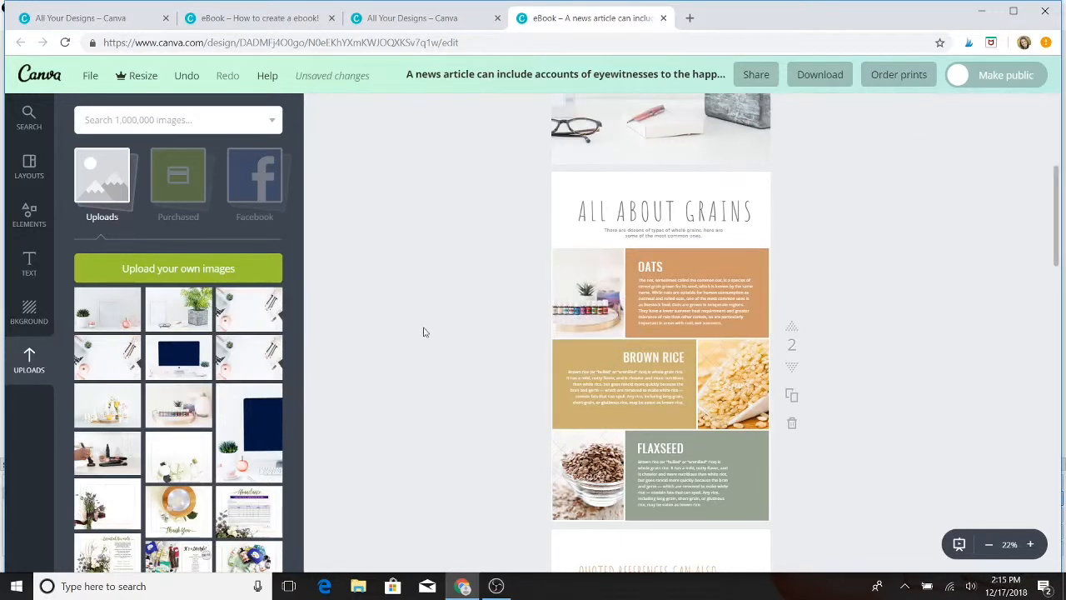
- Change the page 1 cover title to HOW TO USE OILS
scroll(429, 337, down, 1)
scroll(433, 340, up, 3)
scroll(432, 340, down, 2)
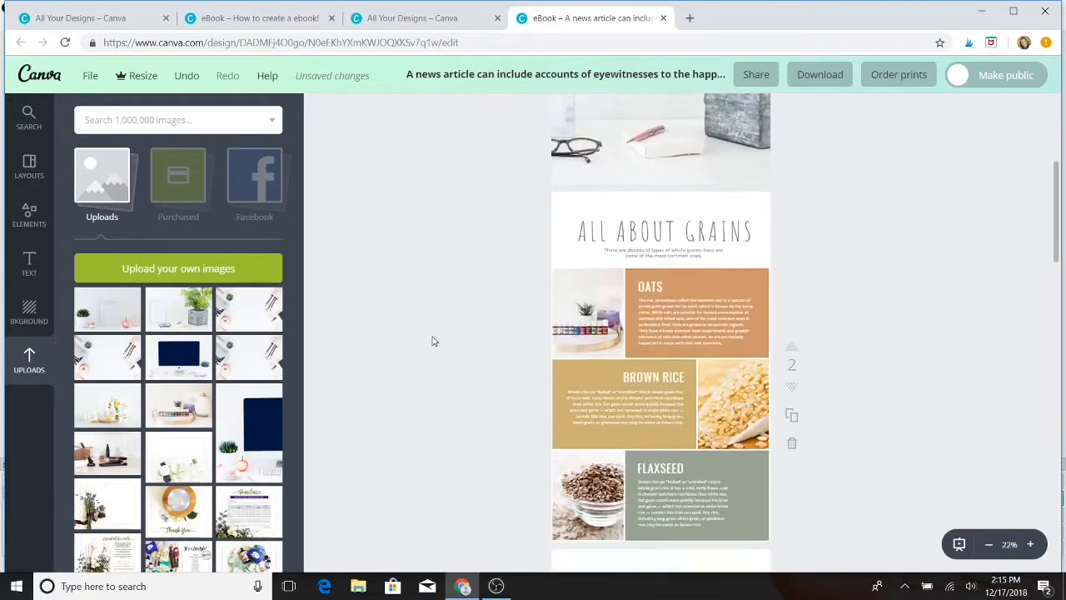
scroll(433, 341, down, 3)
scroll(432, 341, up, 6)
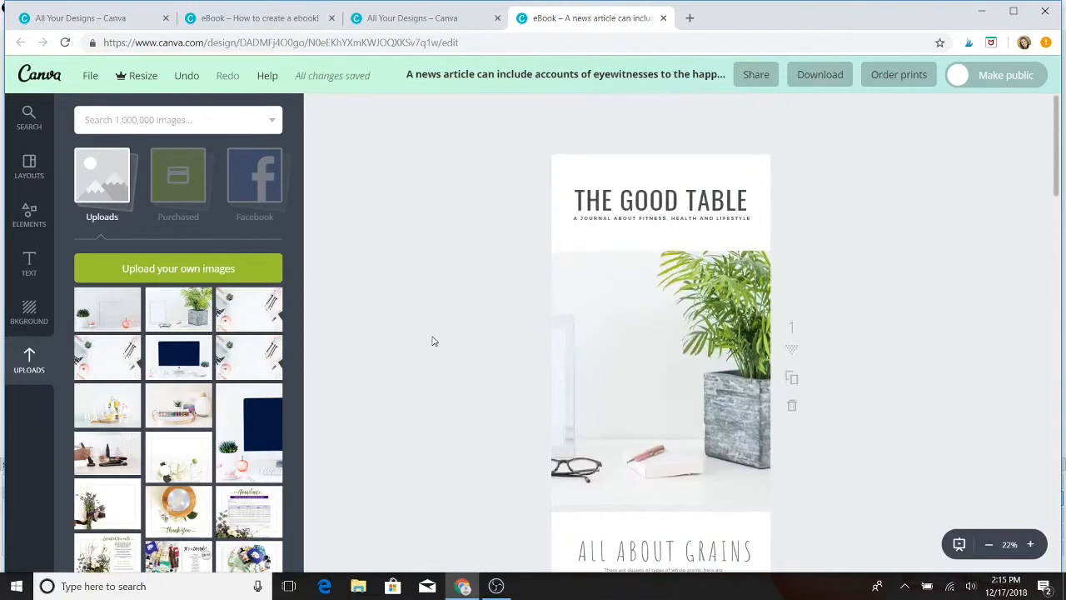
click(591, 205)
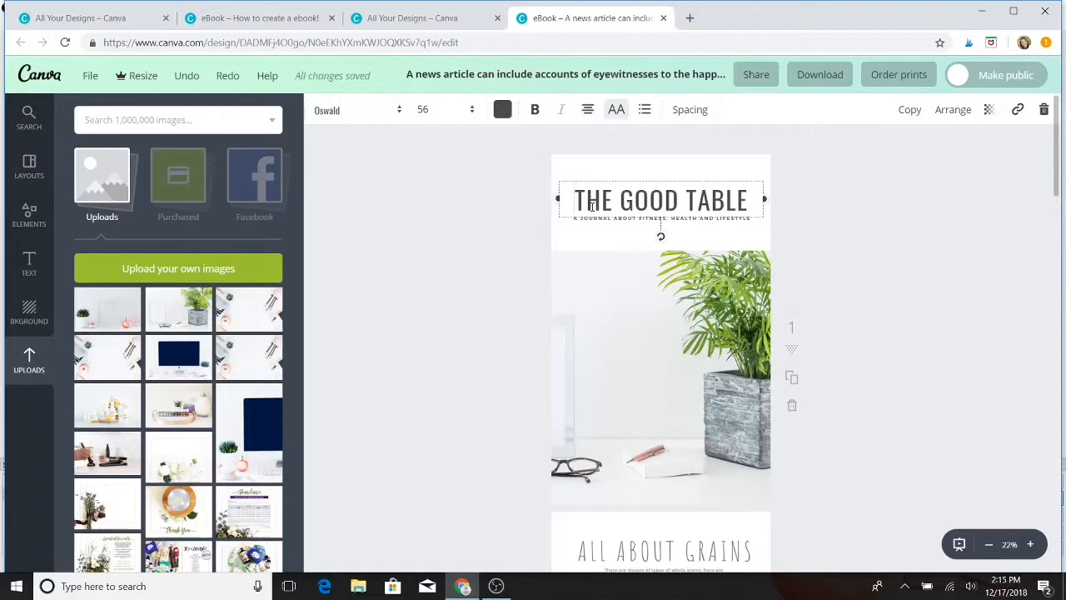
click(592, 205)
text(HOW)
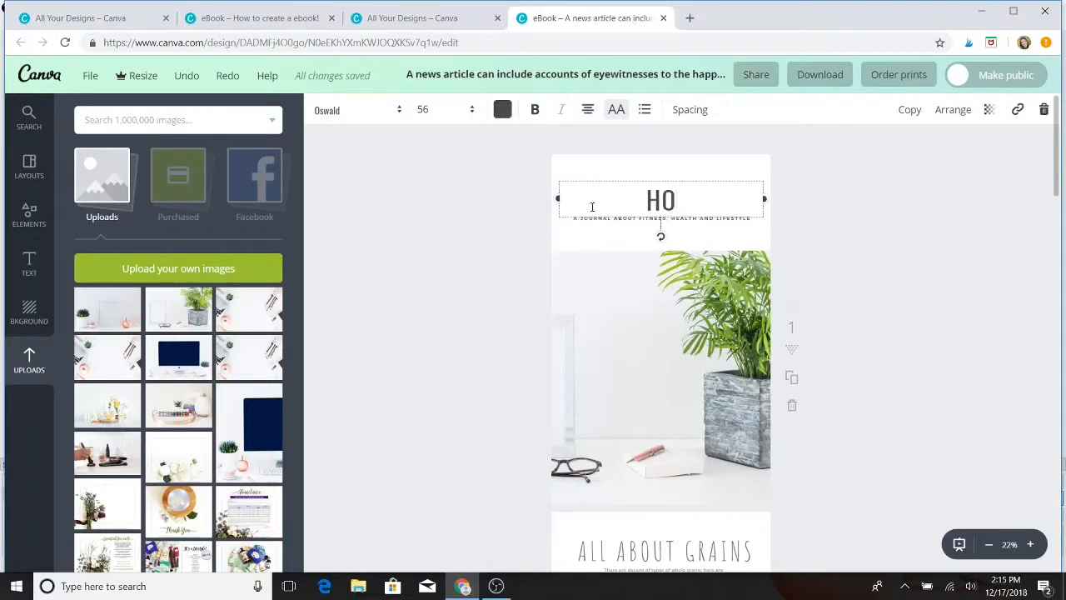
key(BackSpace)
text(W)
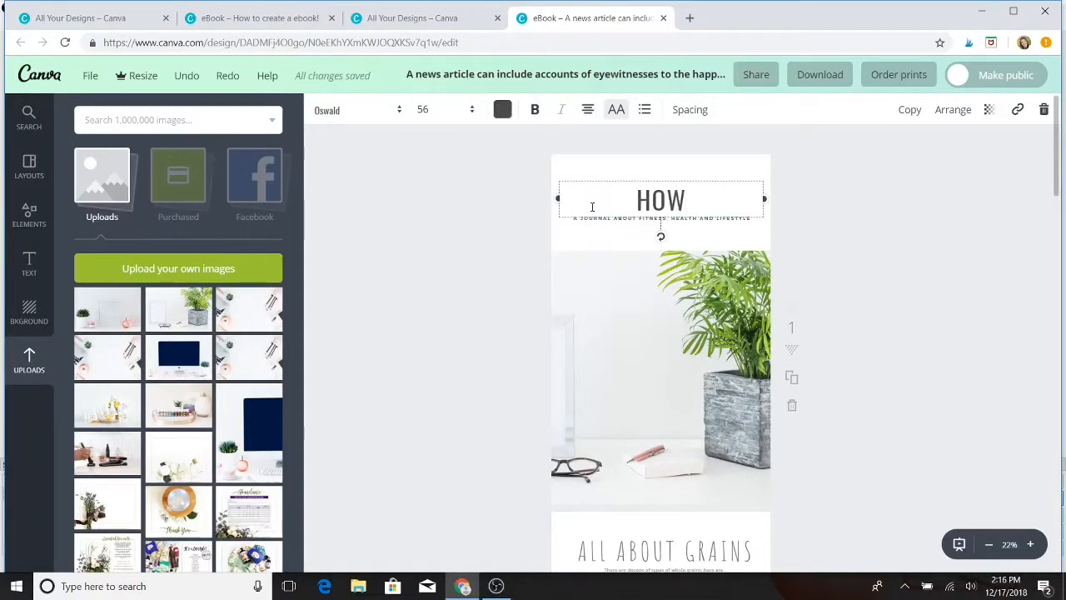
text( TO USE OILS)
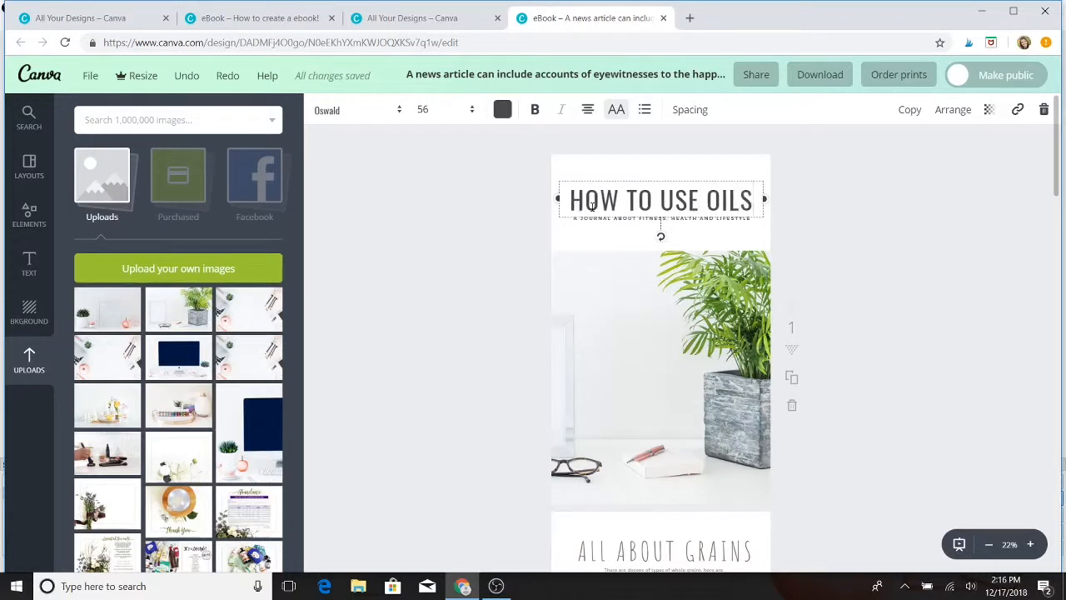
click(408, 319)
- Recolor the orange block behind the OATS text on page 2 with the mint brand color
scroll(408, 319, down, 5)
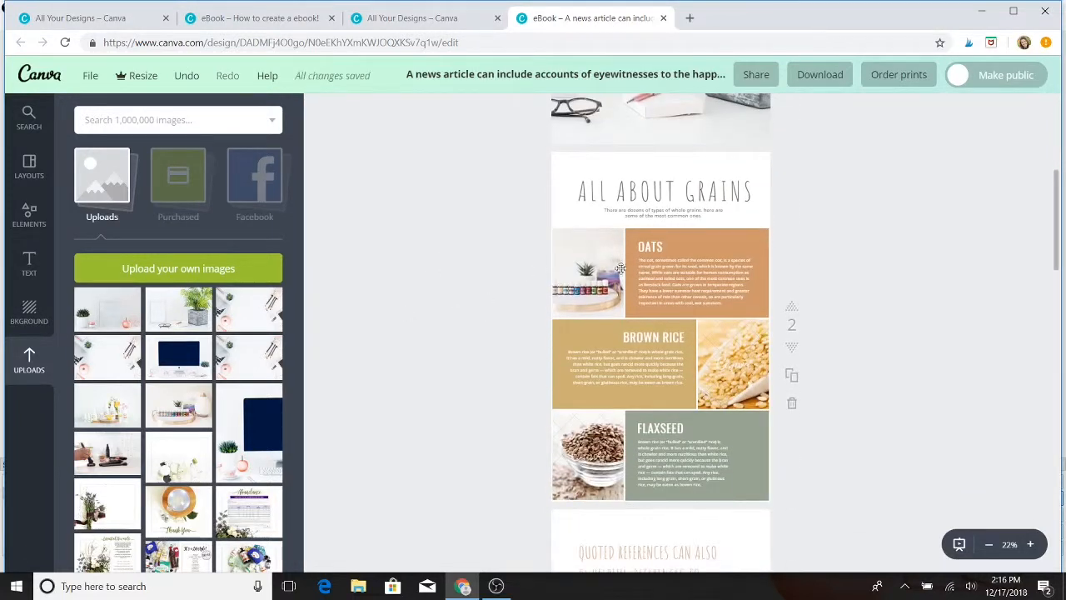
click(732, 246)
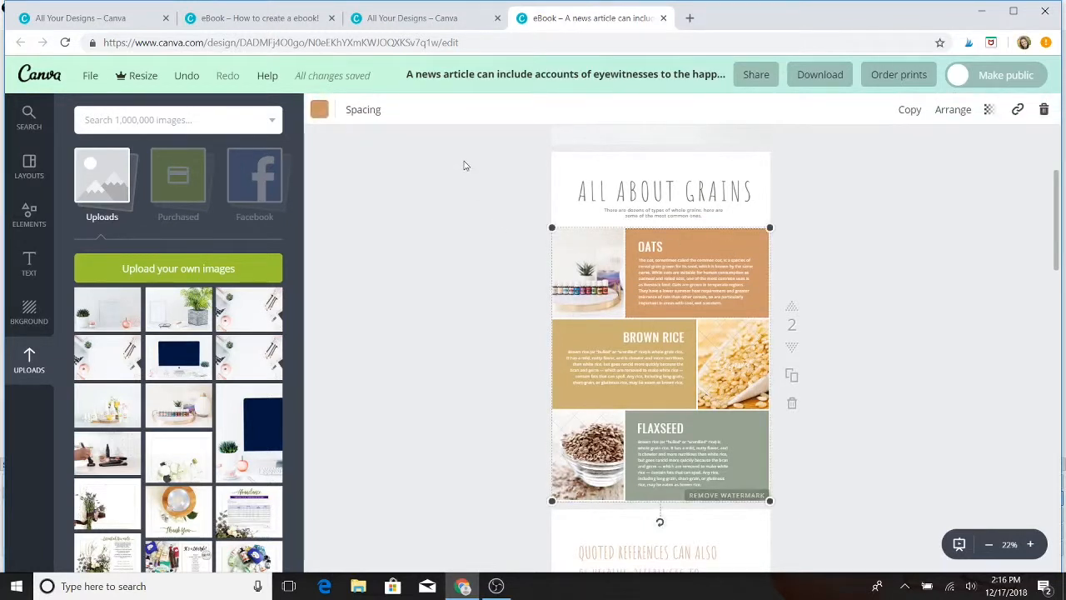
click(319, 112)
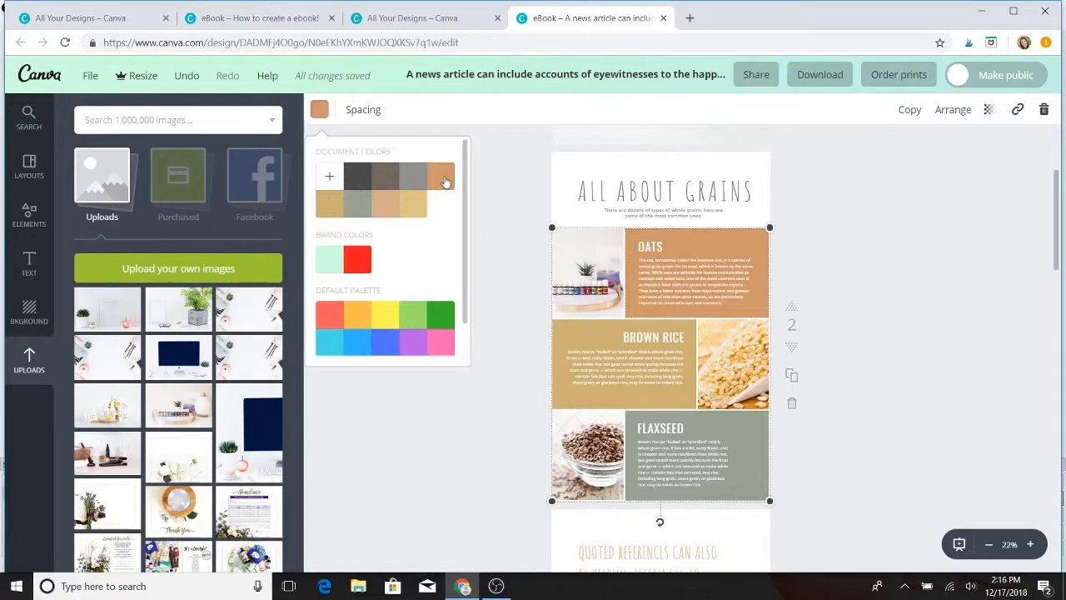
click(330, 259)
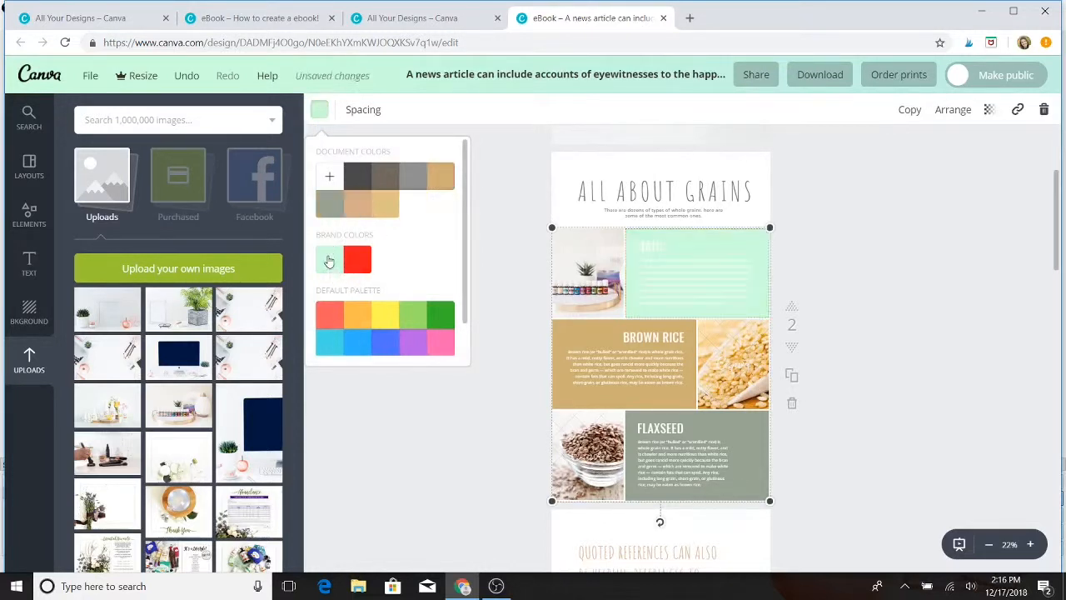
click(448, 443)
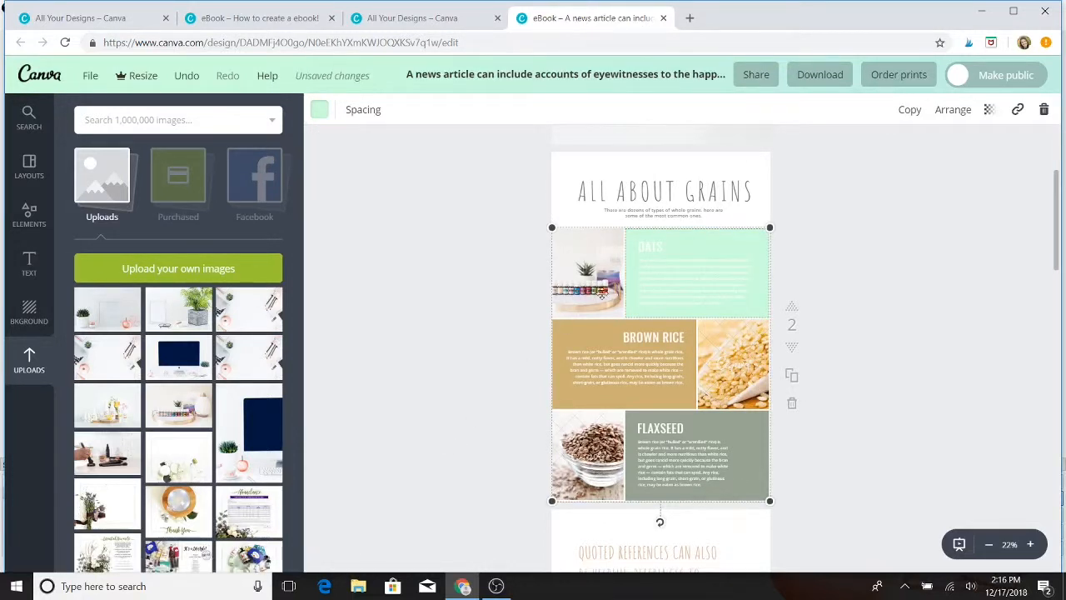
- Change the OATS heading and its body paragraph on page 2 to the dark gray from the document colors
click(646, 248)
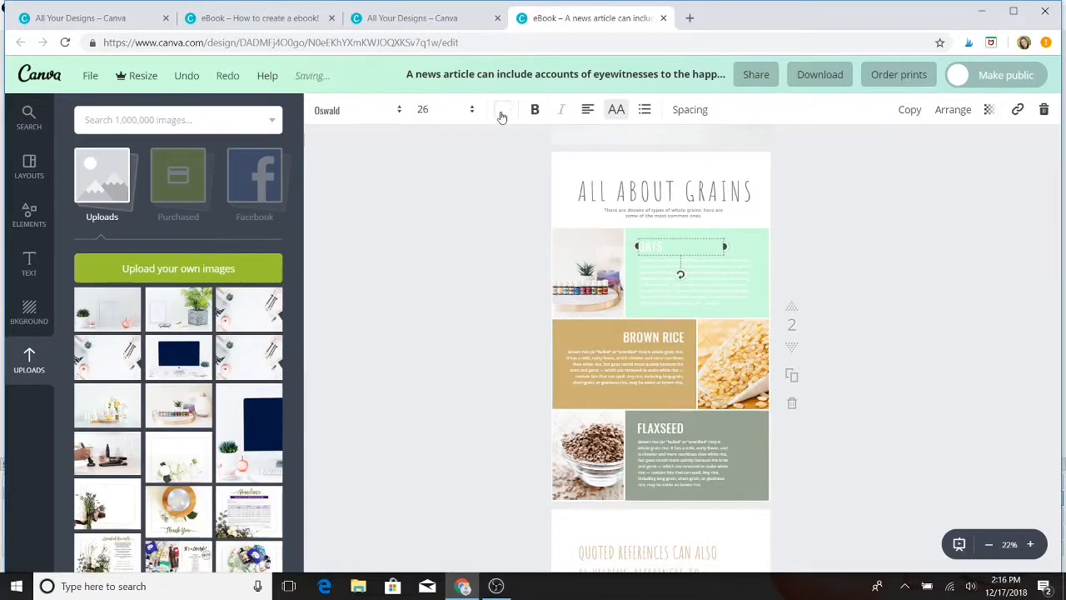
click(502, 111)
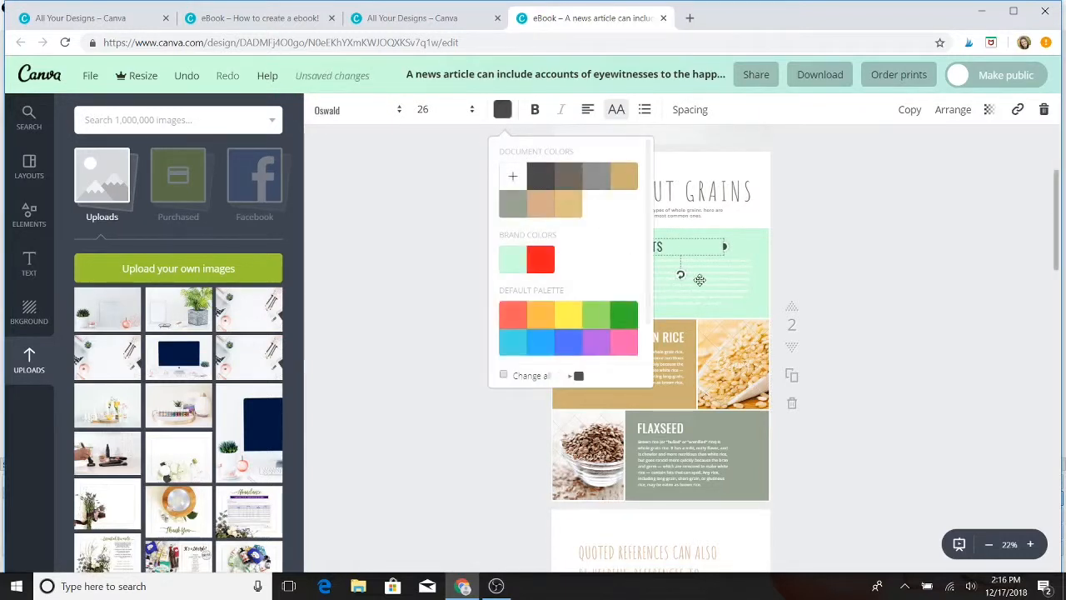
click(698, 279)
click(697, 278)
click(502, 113)
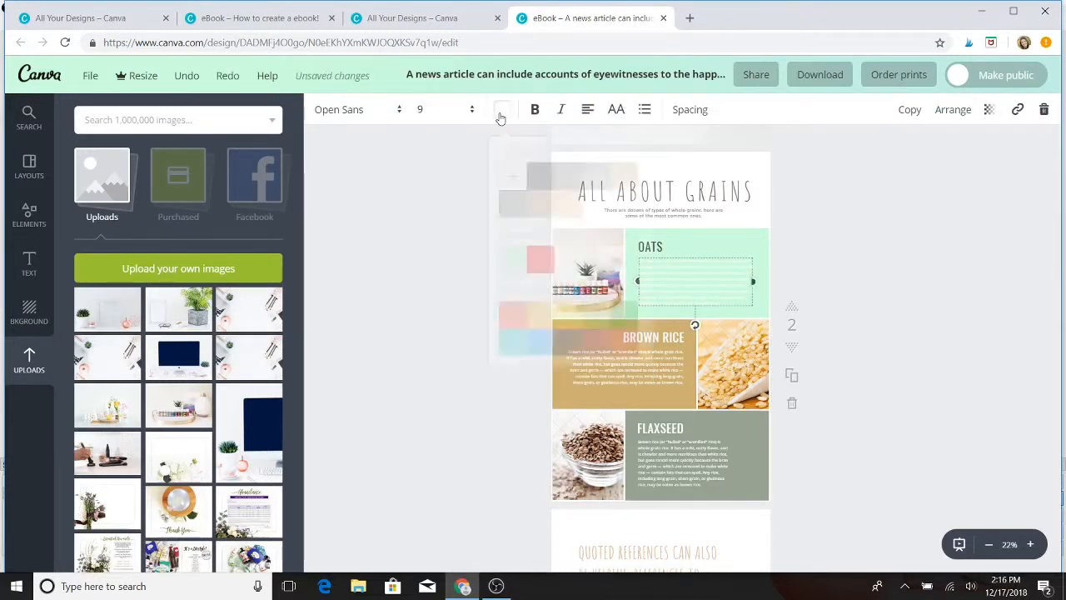
click(542, 173)
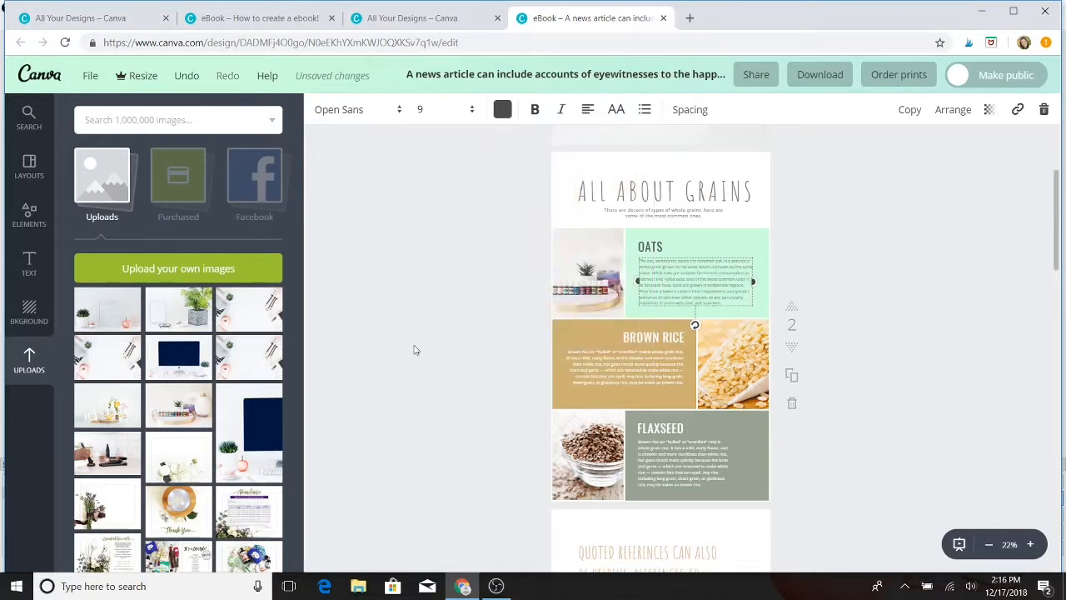
click(431, 364)
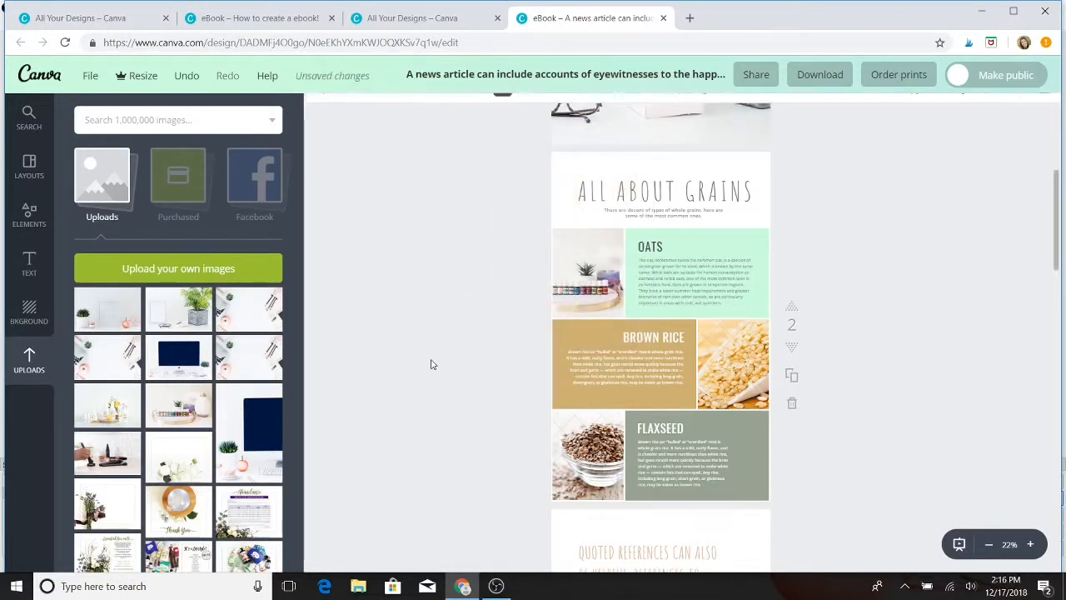
scroll(432, 364, down, 2)
scroll(432, 364, up, 6)
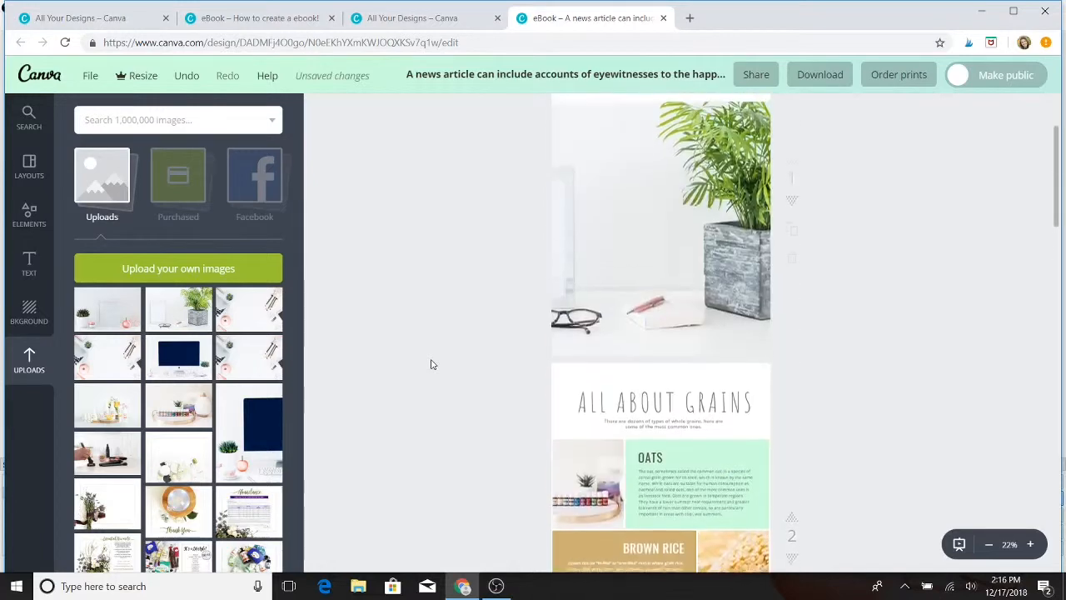
scroll(431, 364, down, 3)
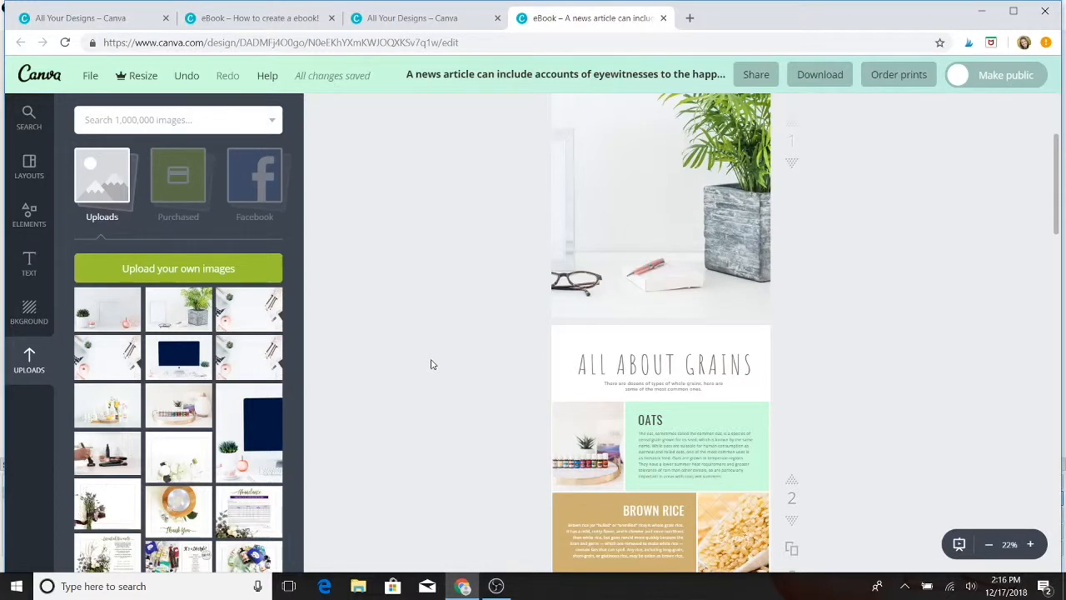
scroll(432, 413, up, 3)
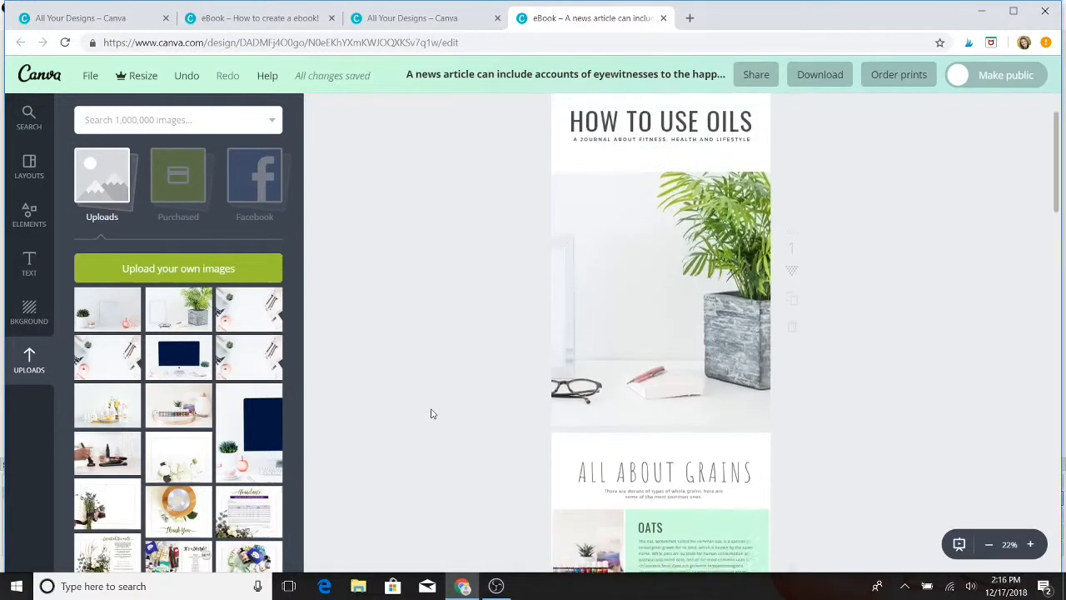
scroll(431, 413, down, 3)
scroll(431, 413, down, 1)
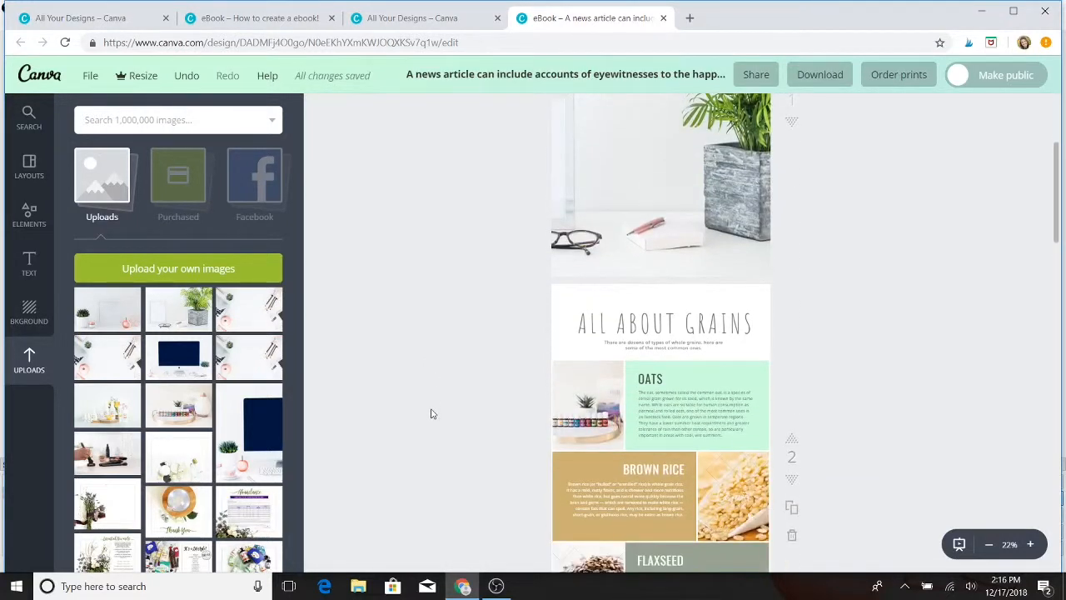
- Change the font of the ALL ABOUT GRAINS heading on page 2 to Playlist Script
click(664, 321)
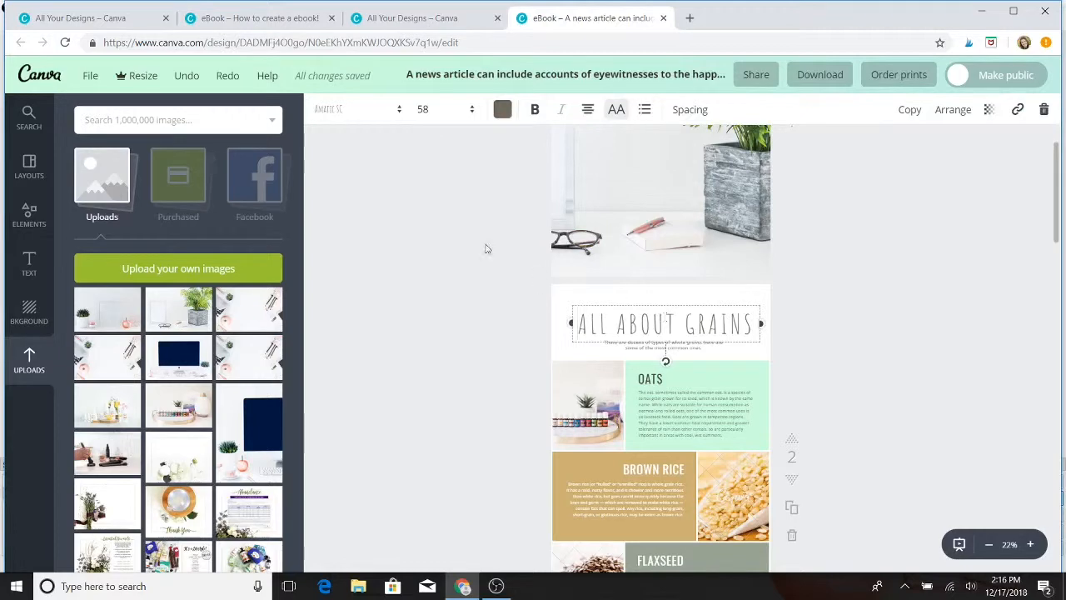
click(400, 112)
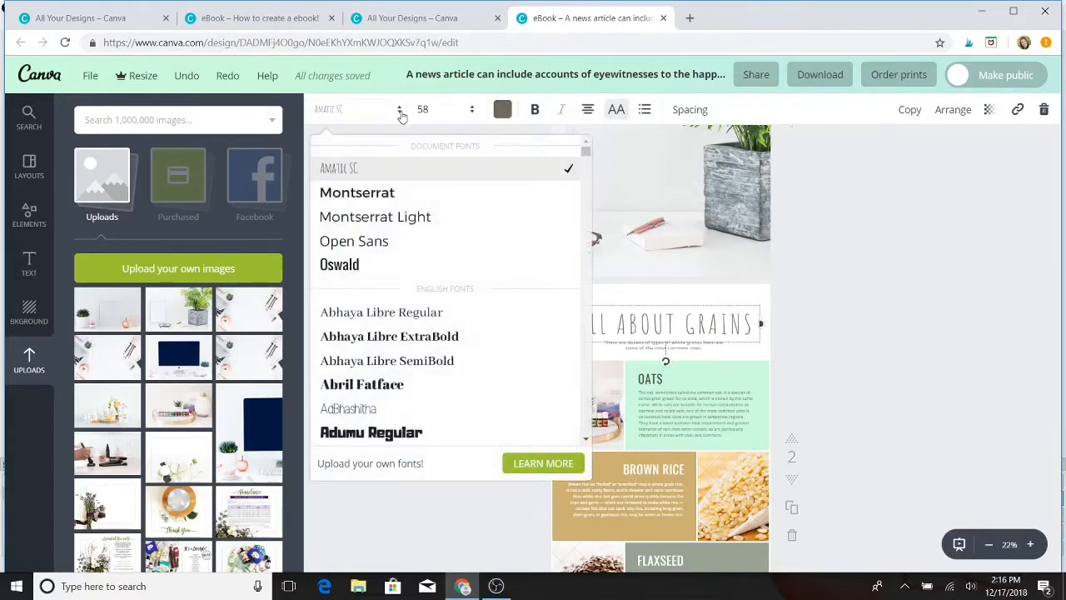
scroll(387, 325, down, 5)
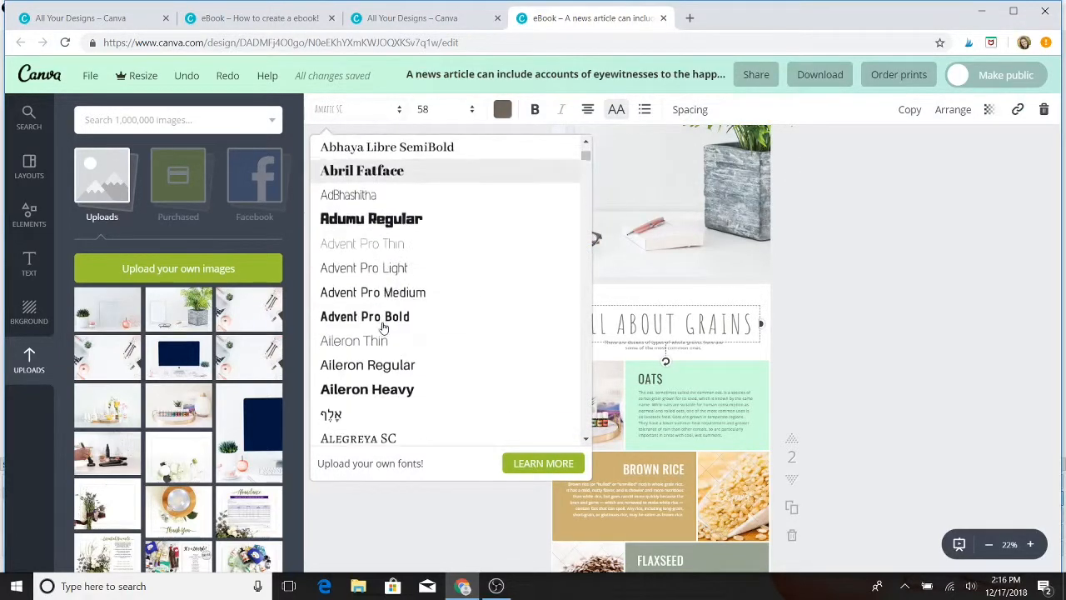
scroll(384, 327, up, 5)
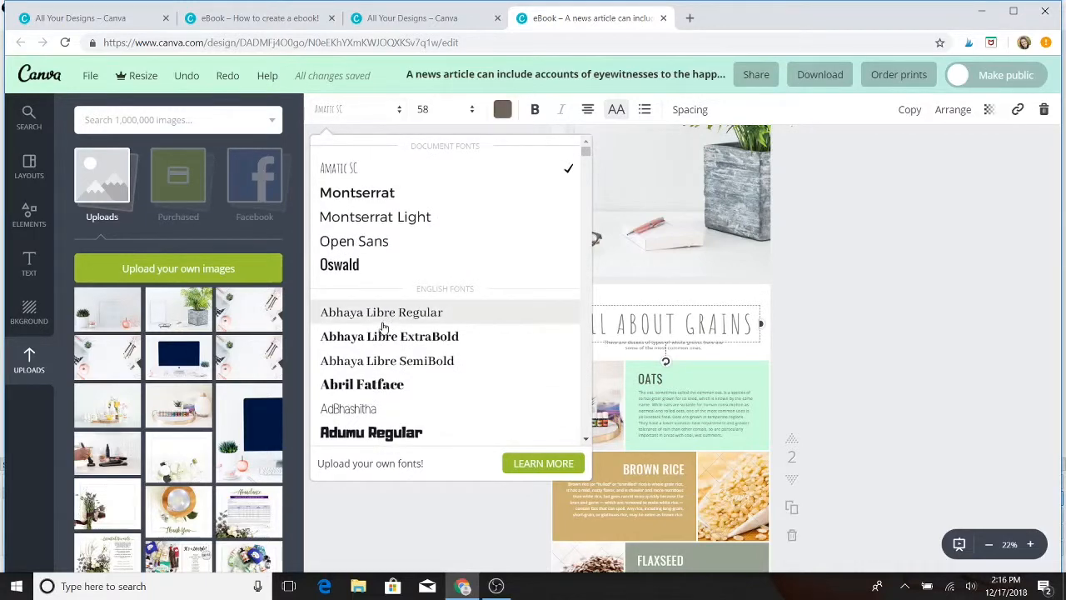
scroll(385, 326, down, 20)
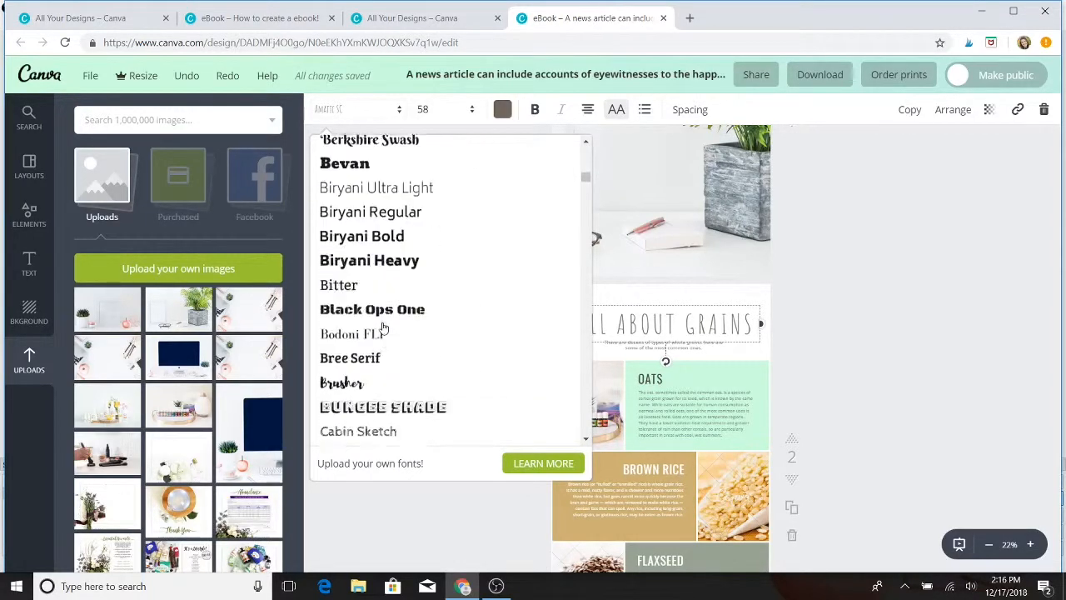
scroll(384, 327, down, 20)
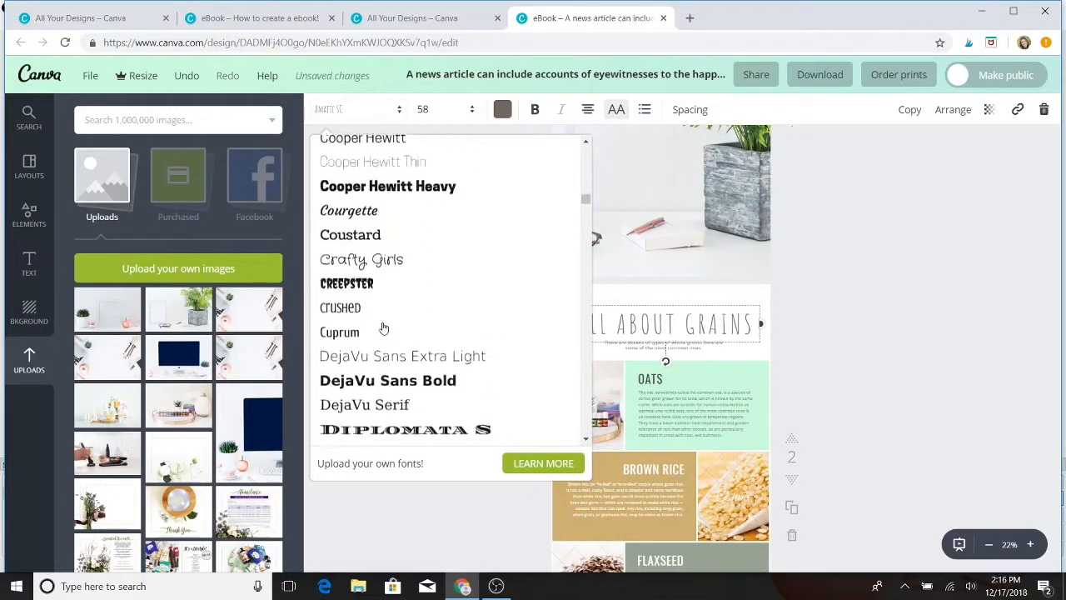
scroll(384, 328, down, 20)
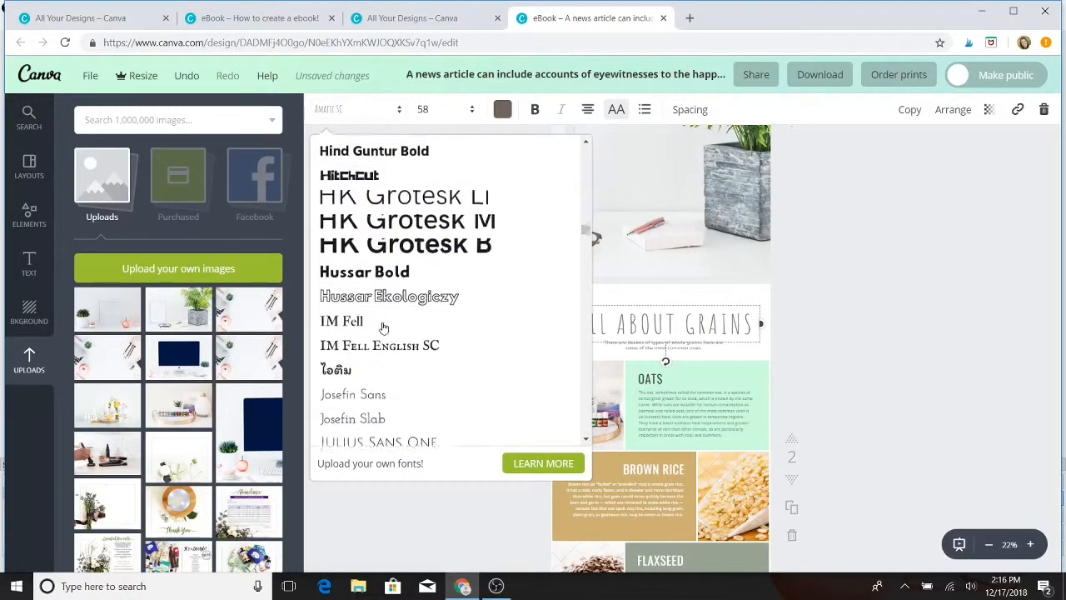
scroll(384, 326, down, 20)
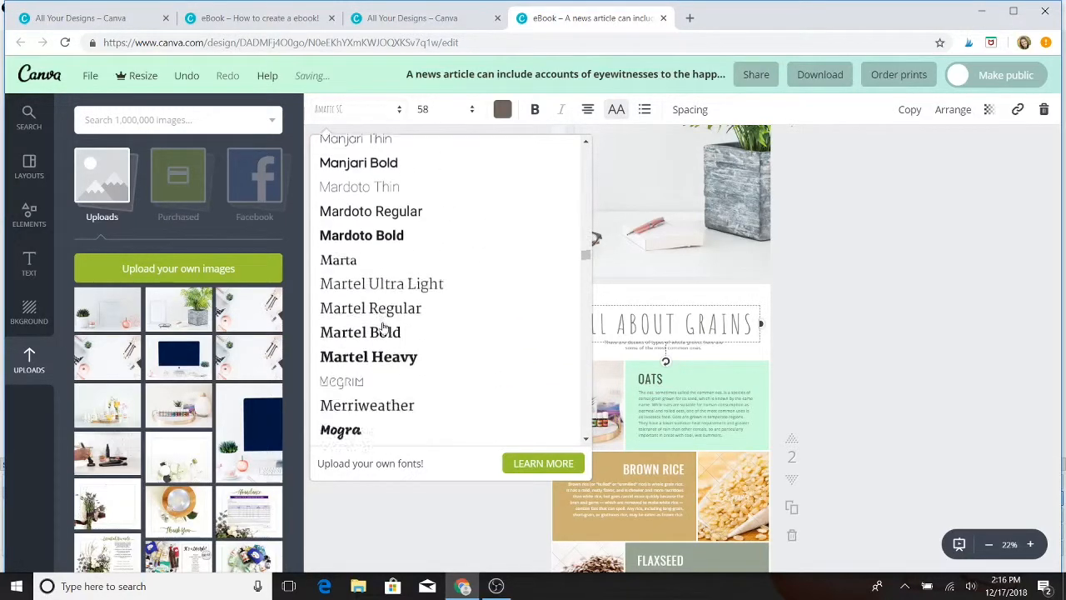
scroll(384, 328, down, 20)
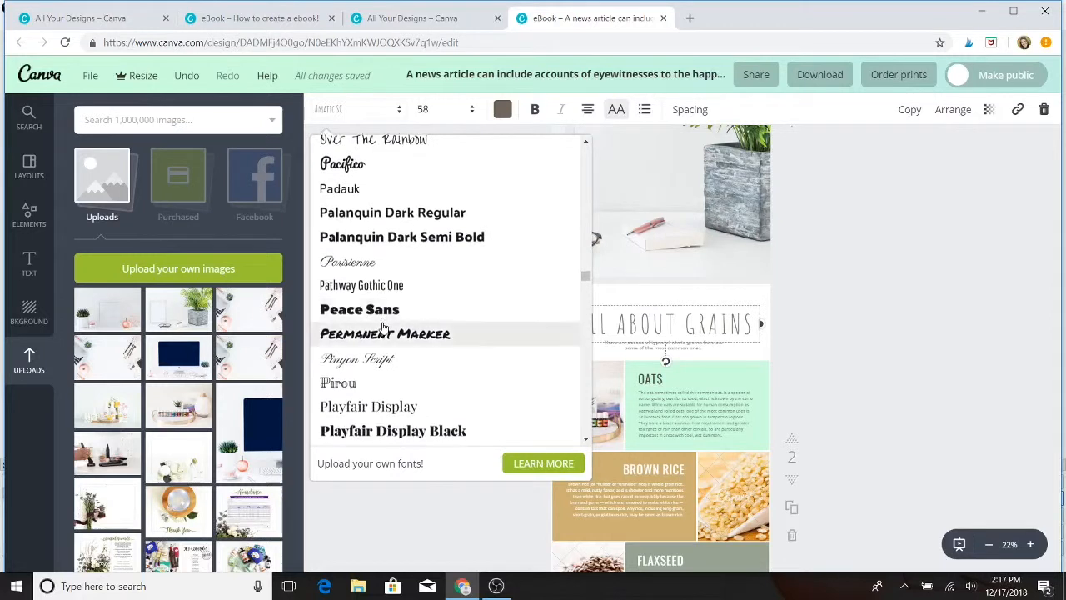
scroll(384, 327, down, 5)
click(371, 315)
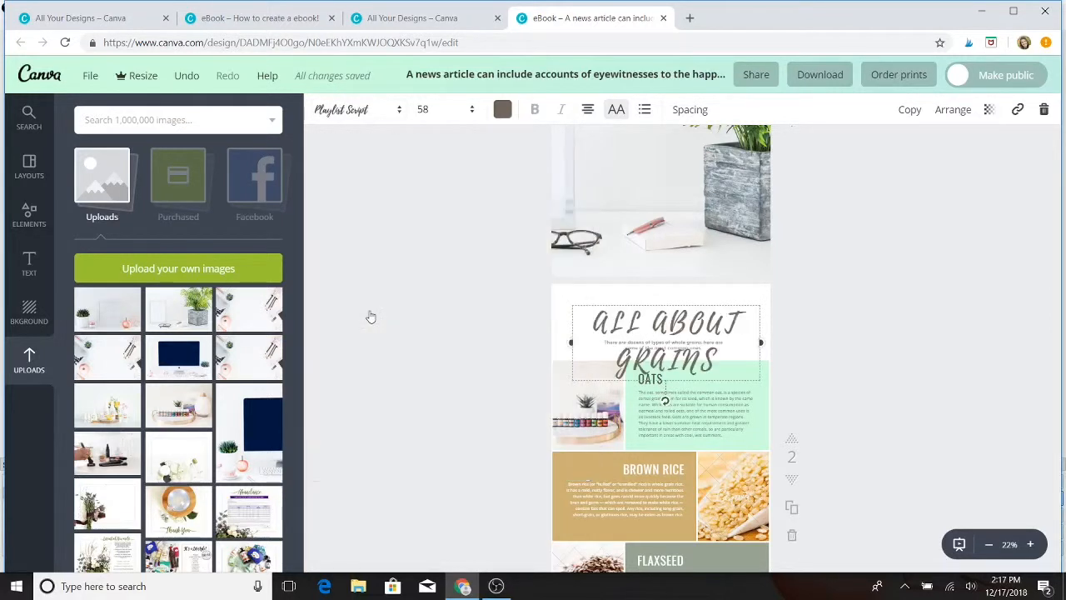
- Turn off uppercase for the page 2 heading and set its font size to 42
click(616, 110)
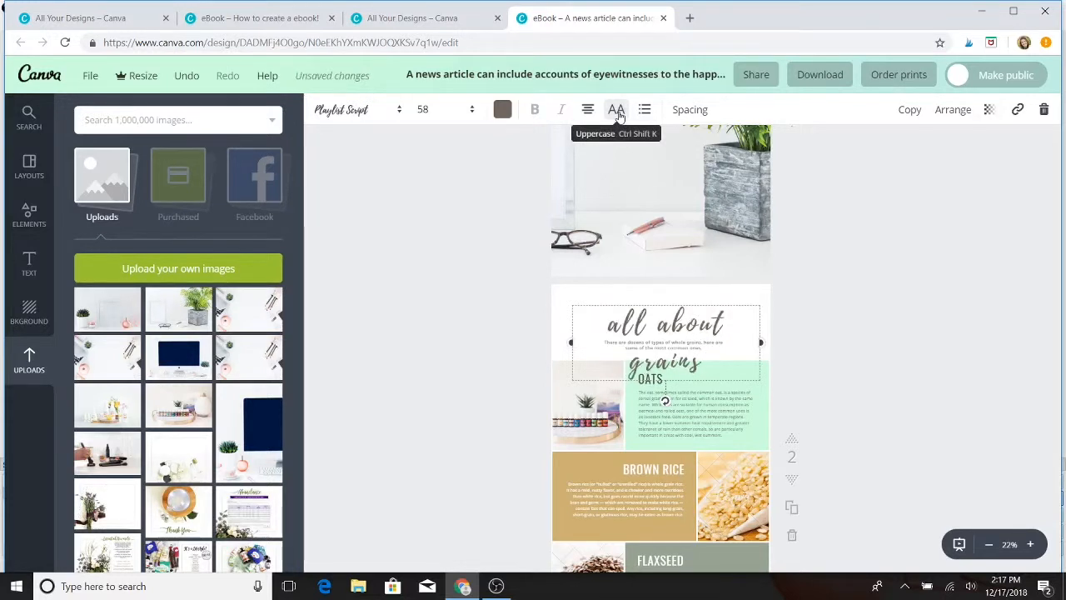
click(472, 112)
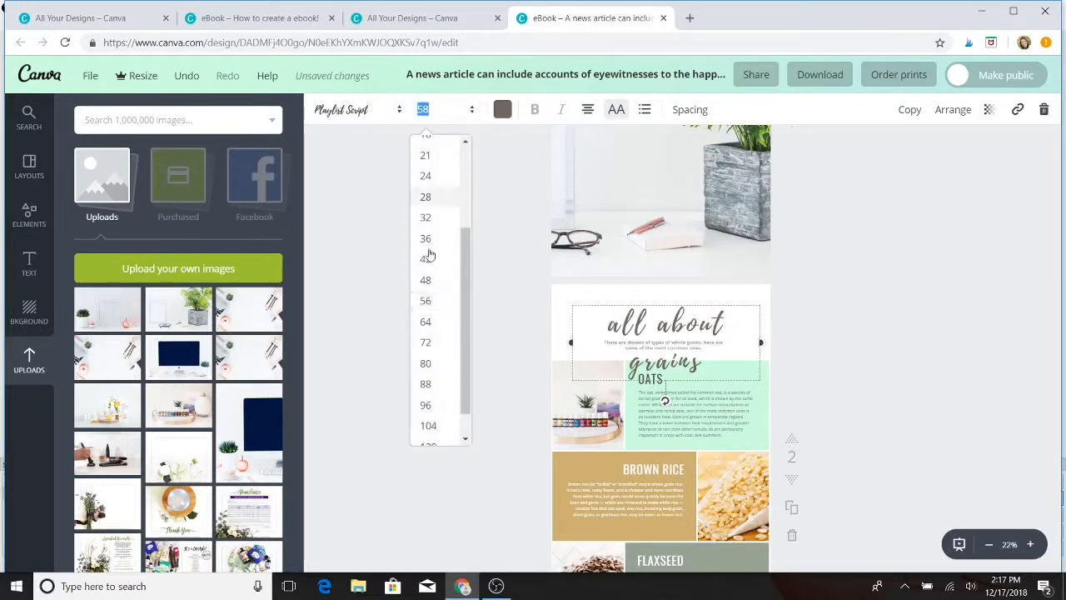
click(425, 258)
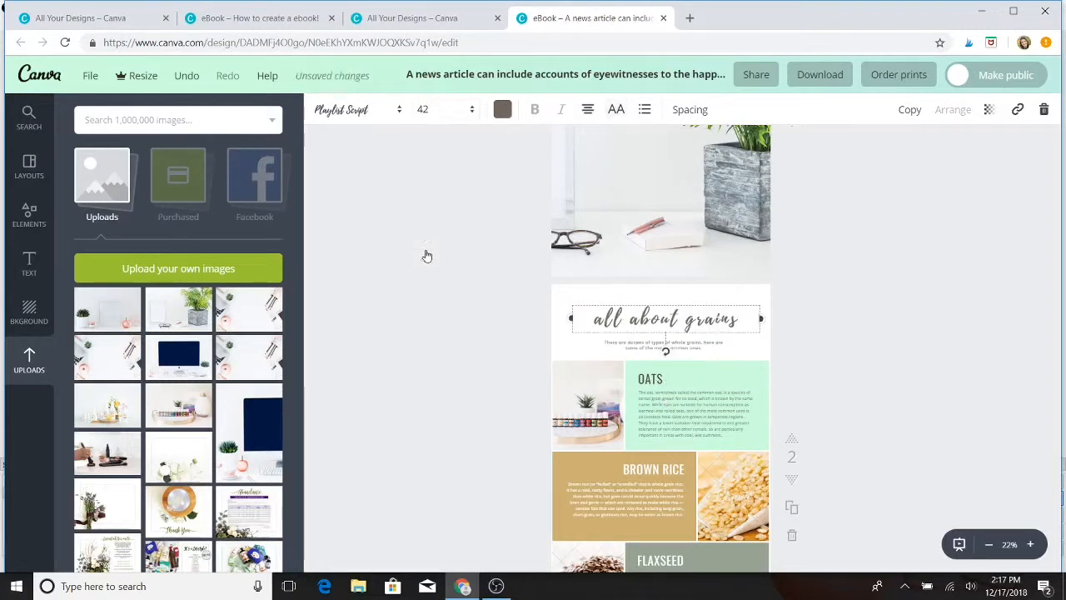
- Recolor the all about grains heading with the dark gray from the document colors
click(503, 112)
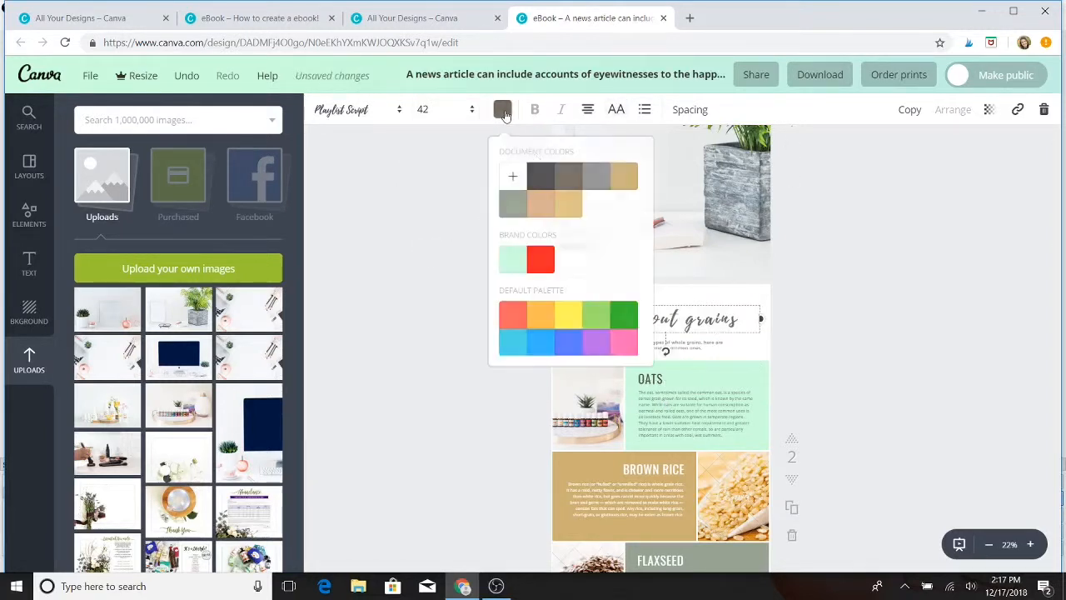
click(546, 180)
click(434, 215)
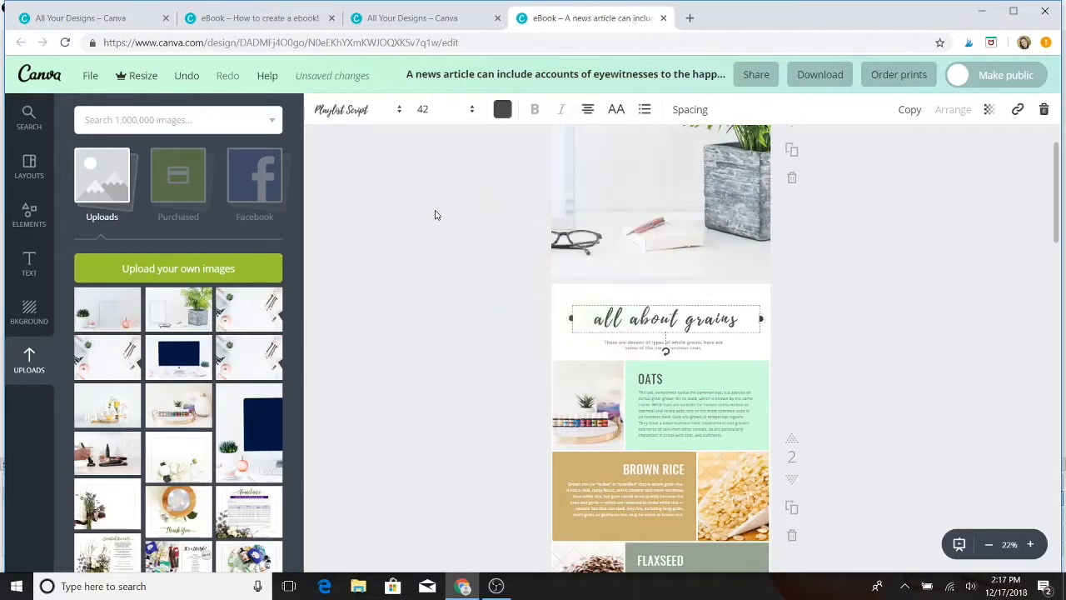
scroll(438, 215, down, 1)
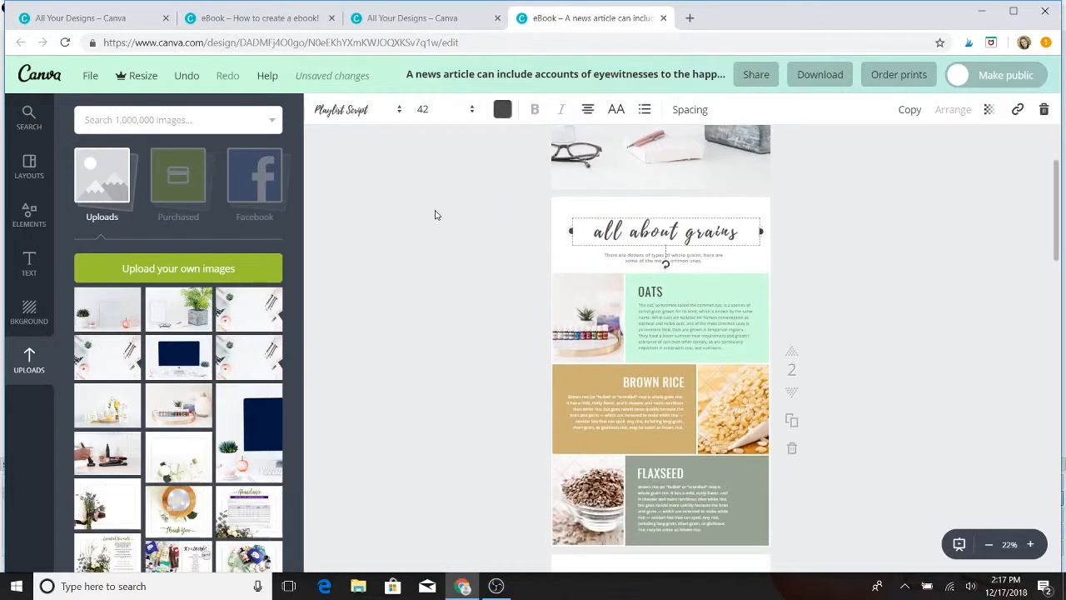
scroll(437, 215, up, 1)
scroll(434, 215, down, 1)
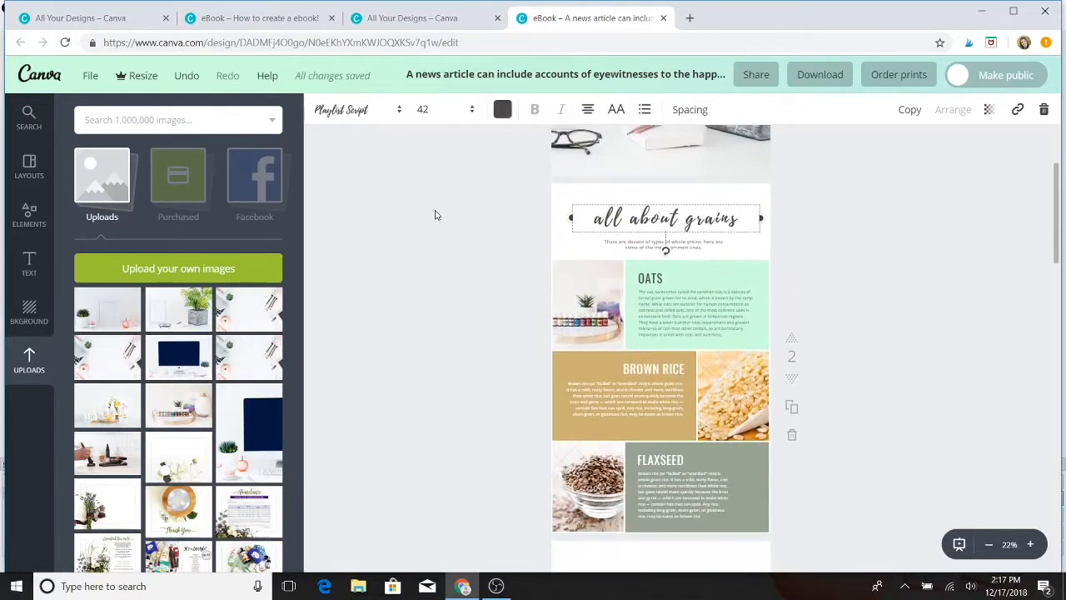
scroll(434, 215, up, 2)
scroll(435, 215, down, 1)
scroll(435, 215, down, 4)
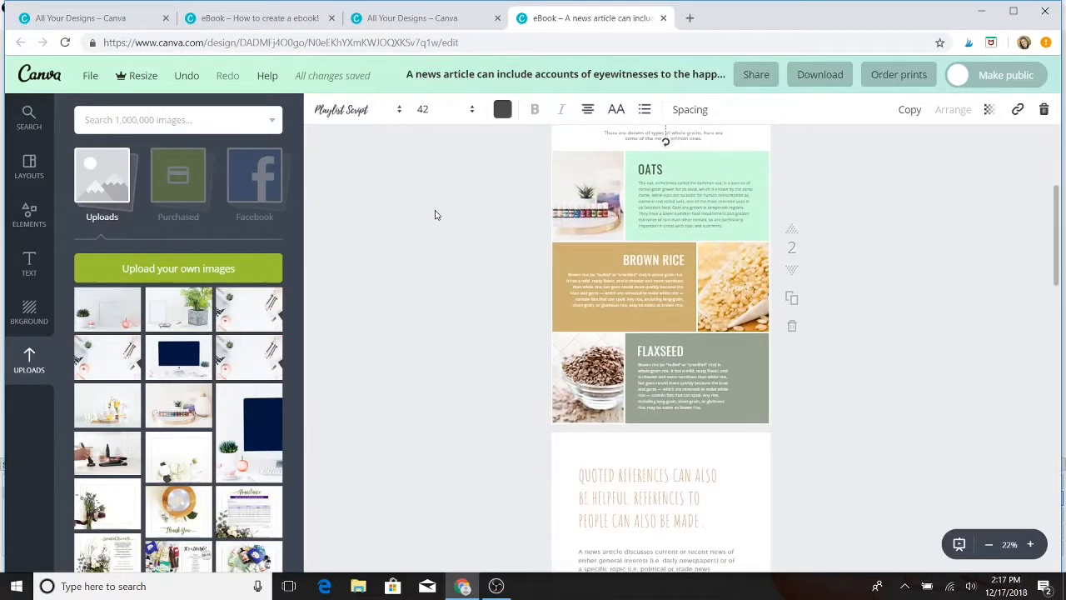
scroll(434, 215, up, 3)
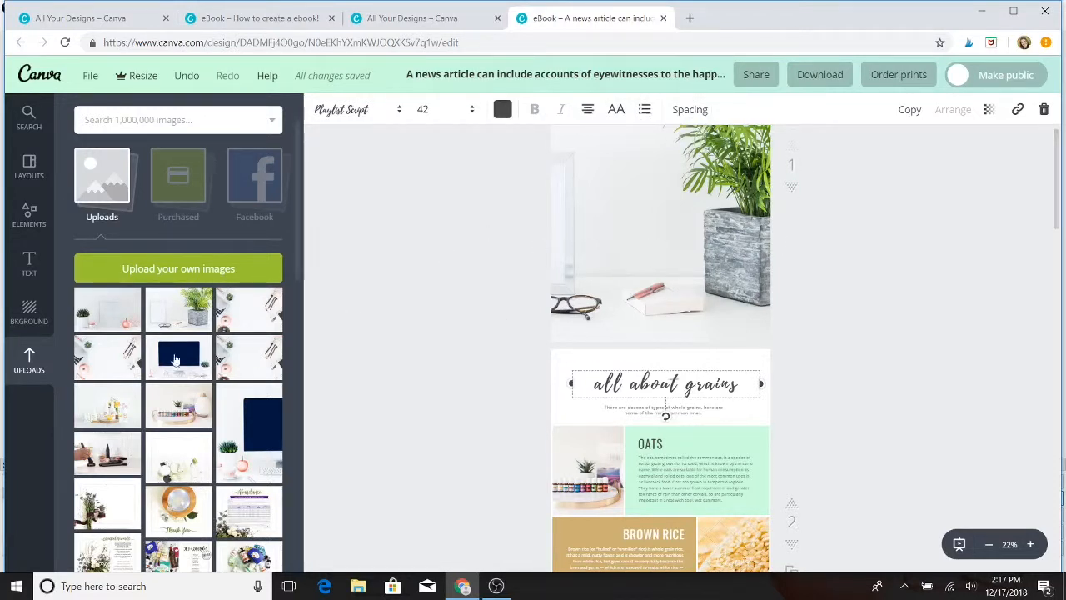
- Add the uploaded photo of the essential oil bottles to the page 1 cover, over the left part of the title
drag(200, 412, 617, 234)
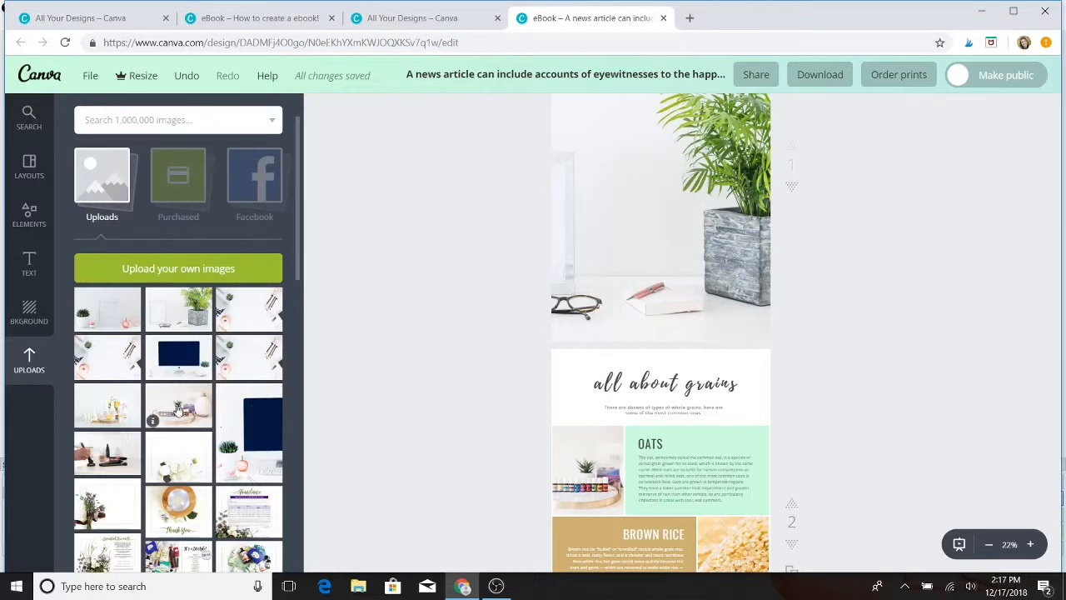
drag(178, 410, 479, 222)
scroll(479, 223, up, 2)
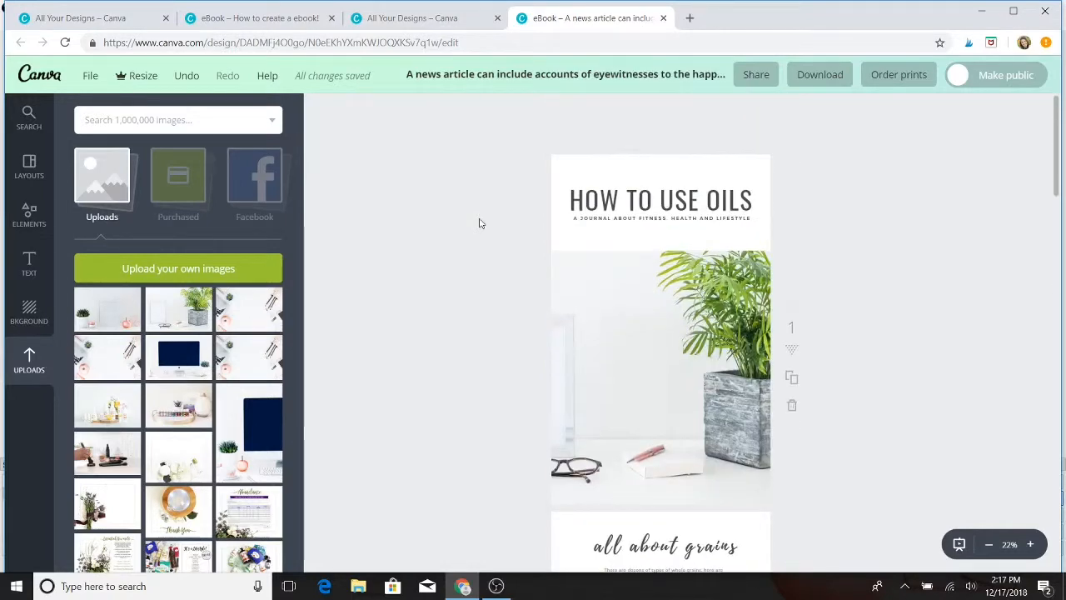
click(579, 385)
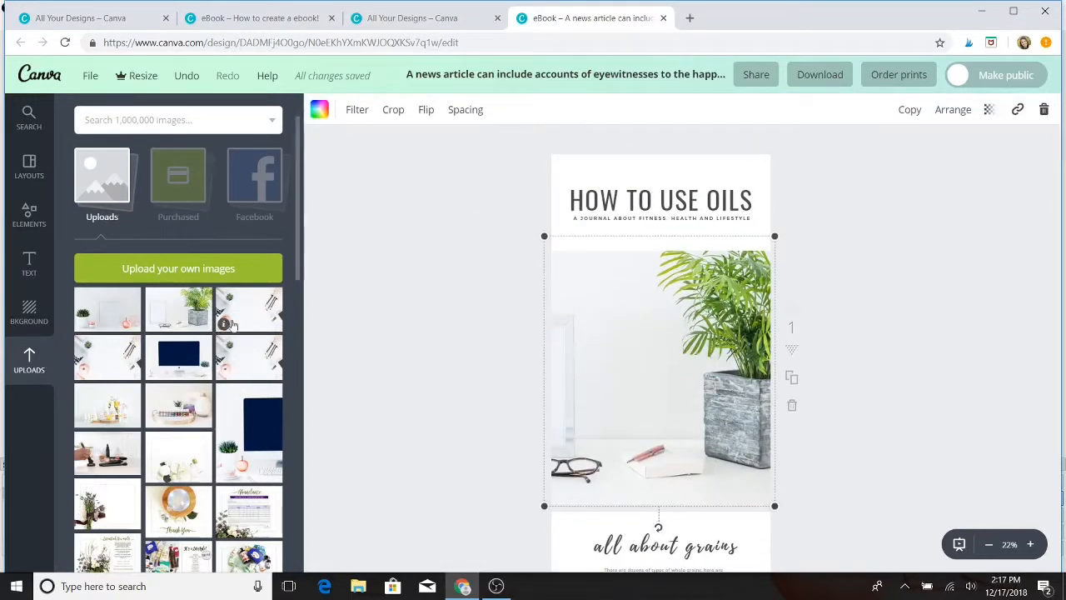
drag(182, 408, 606, 202)
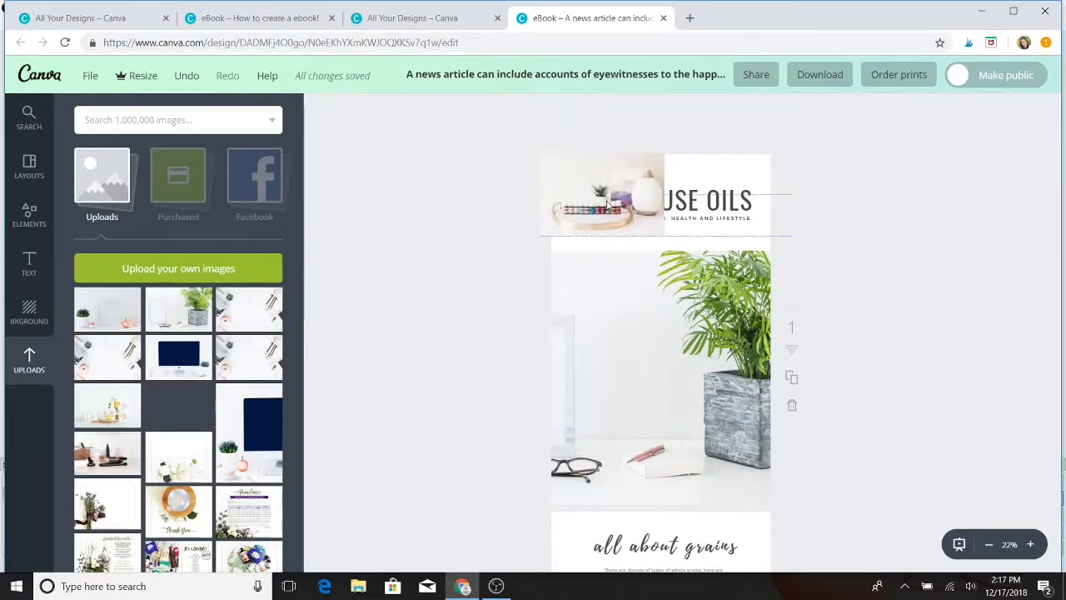
click(458, 261)
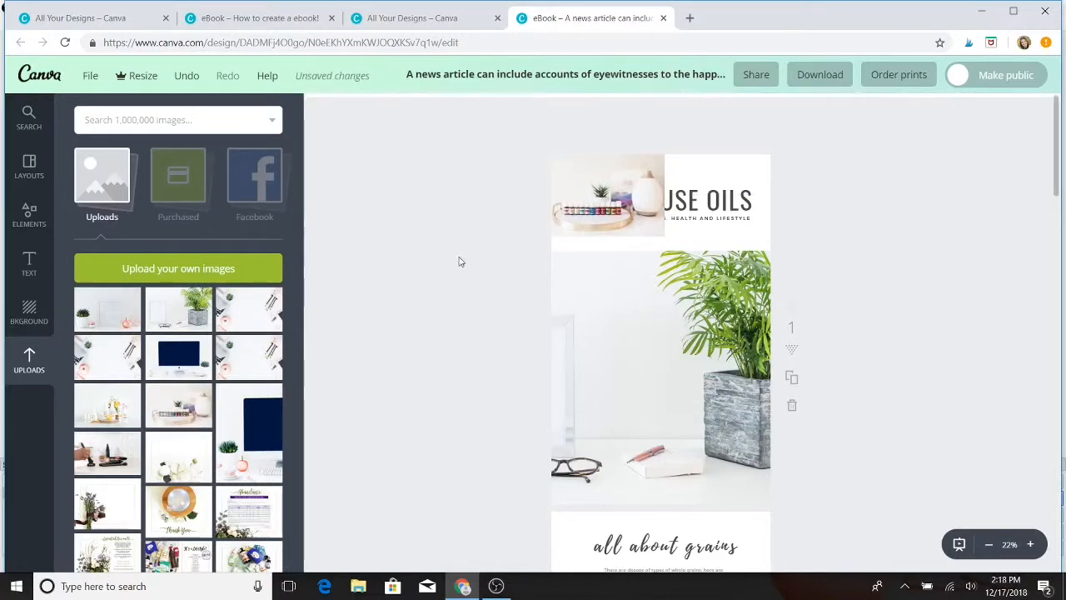
- Set the transparency of the oil bottles photo on the cover to 52
click(615, 195)
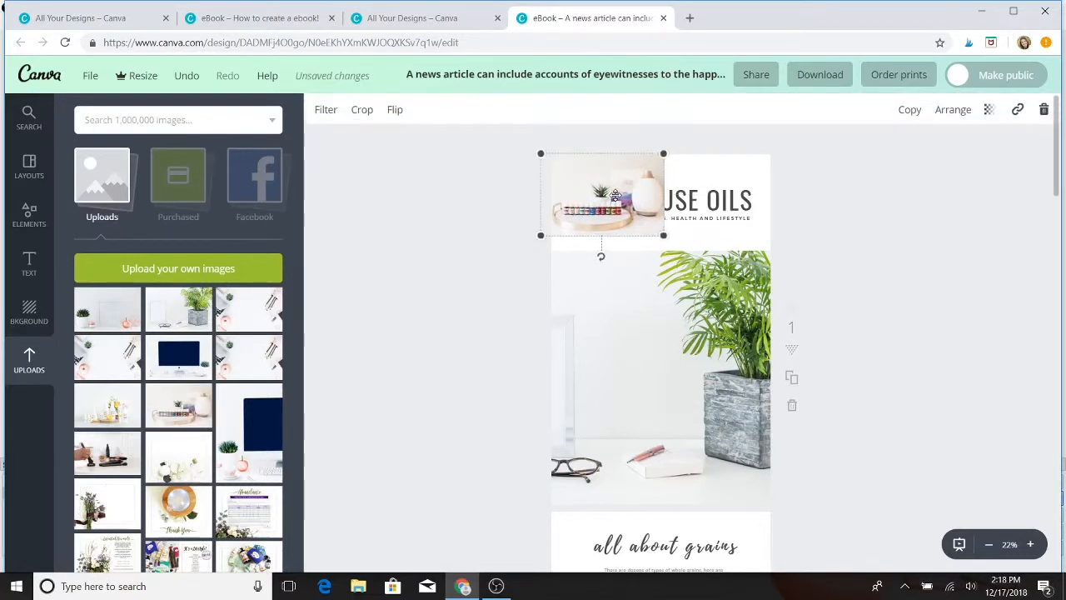
click(987, 114)
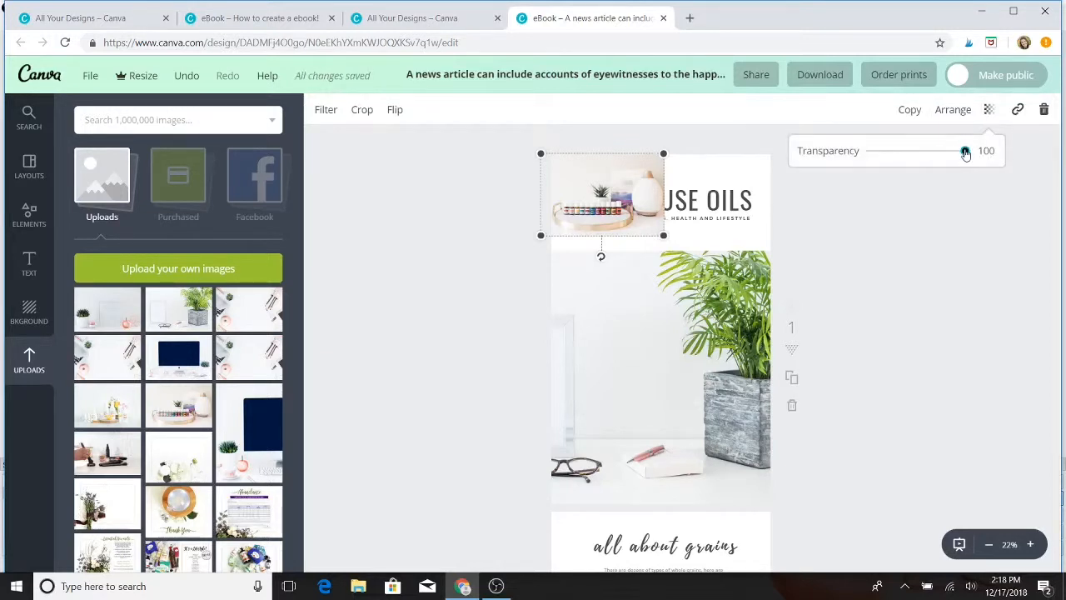
drag(965, 153, 920, 155)
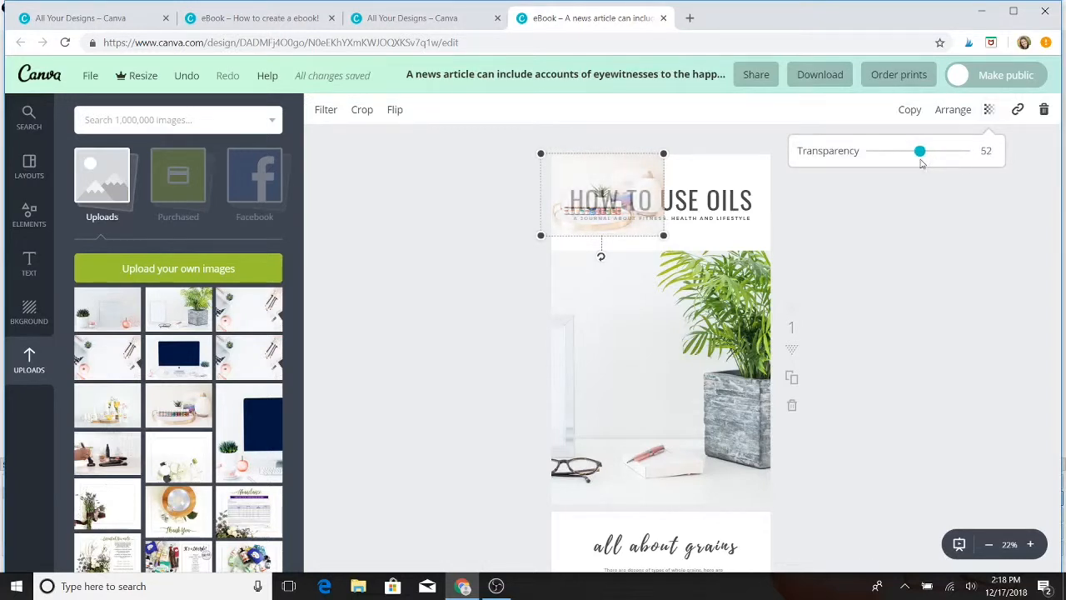
- Try the layer order of the oil bottles photo backward and forward, leaving it one layer back behind the HOW TO USE OILS title
click(945, 110)
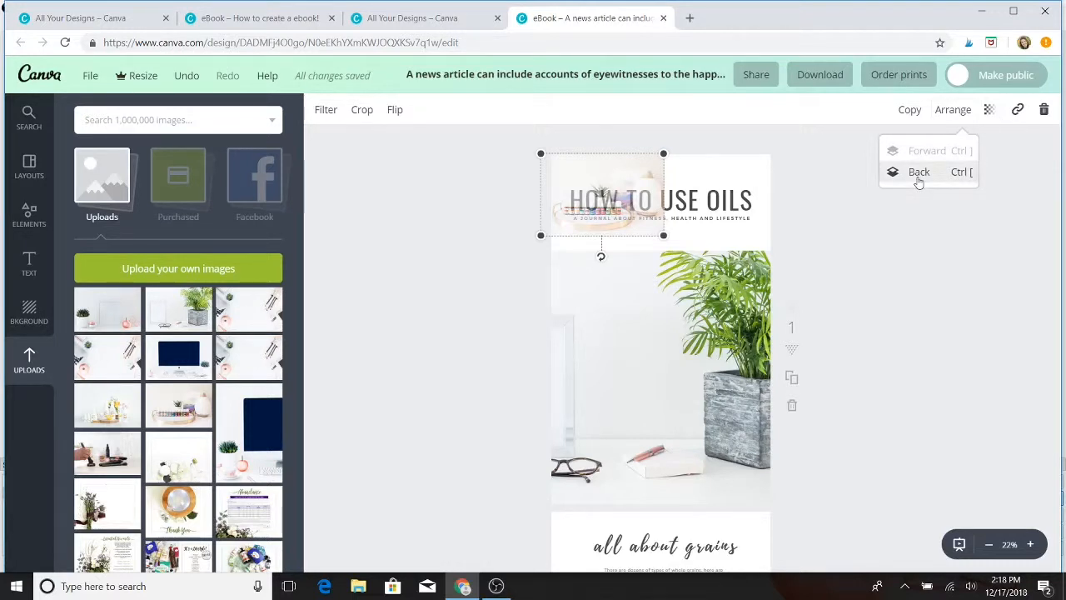
click(919, 173)
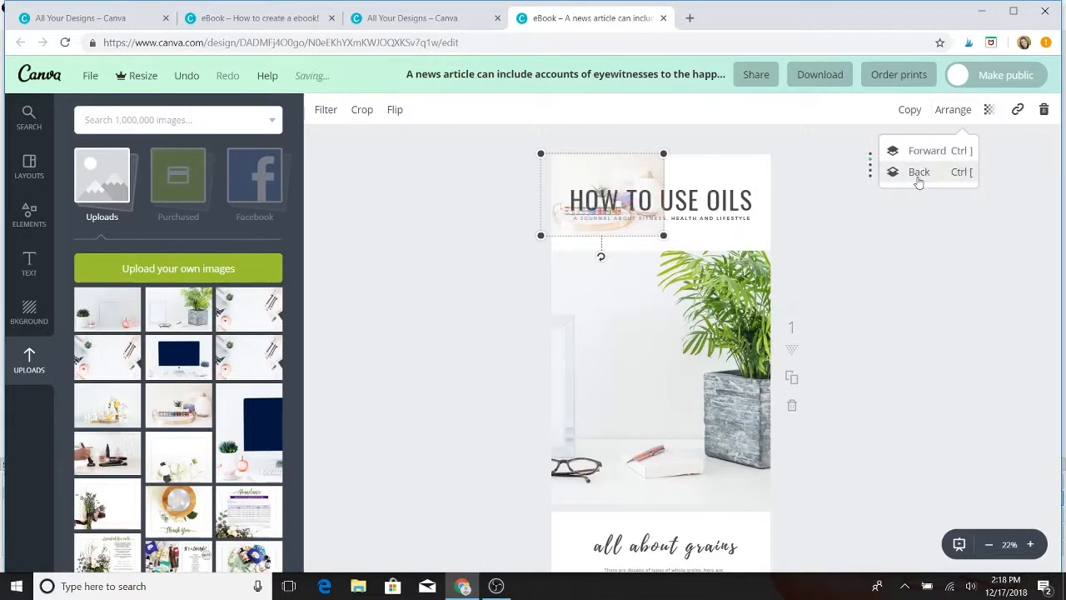
click(921, 152)
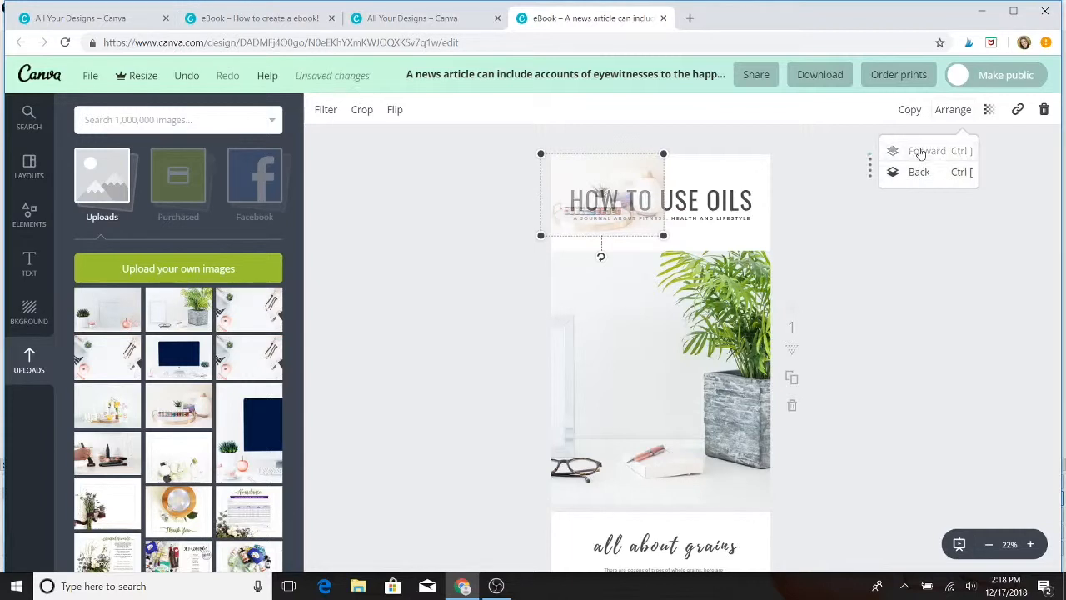
click(919, 172)
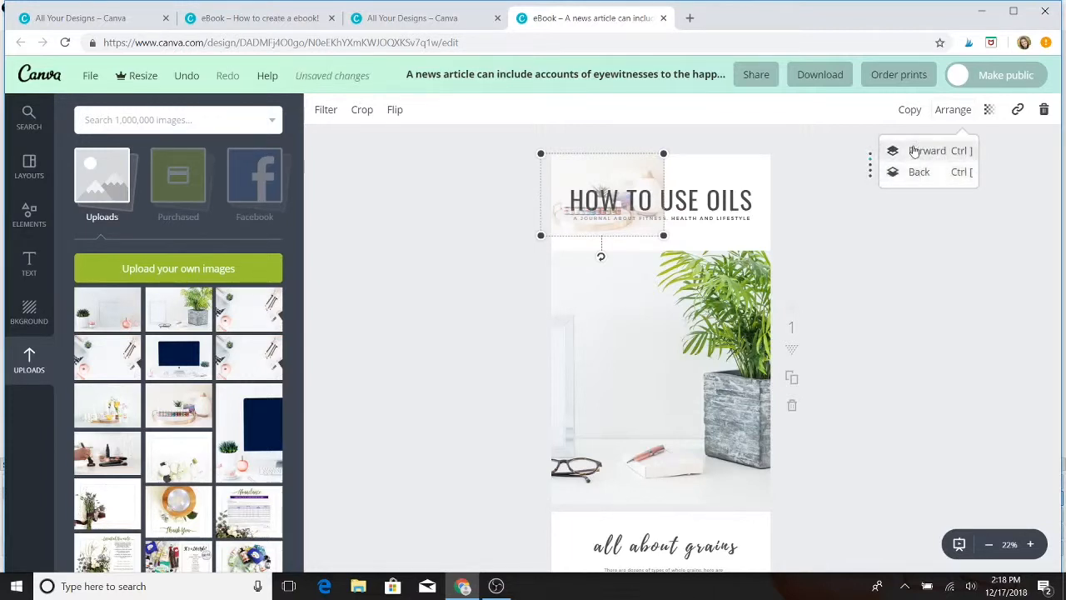
- Bring the oil bottles photo forward over the HOW TO USE OILS title and delete the photo from the cover
click(914, 151)
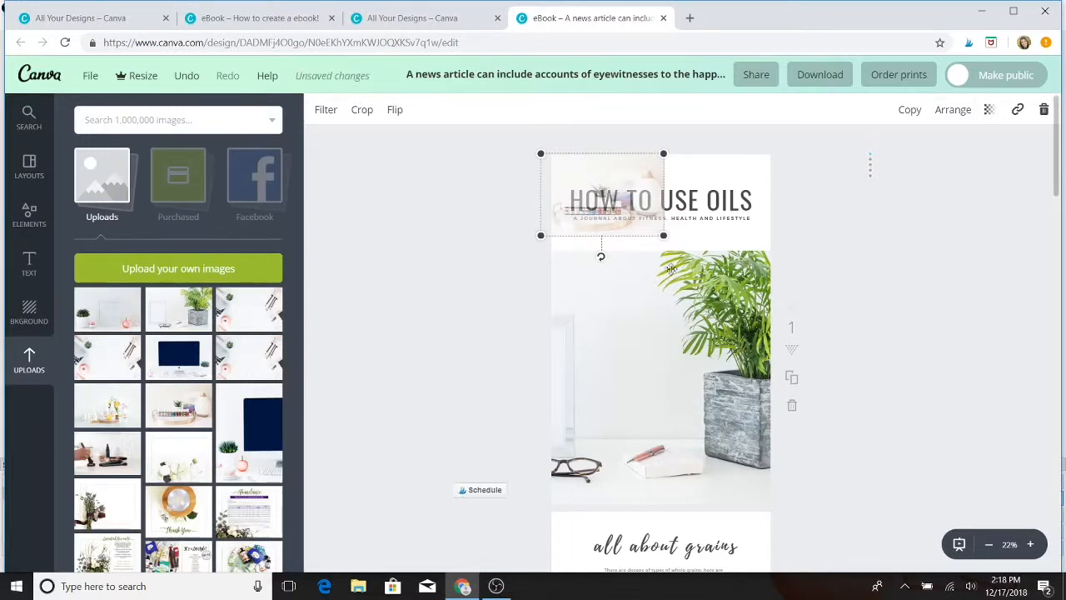
click(1043, 111)
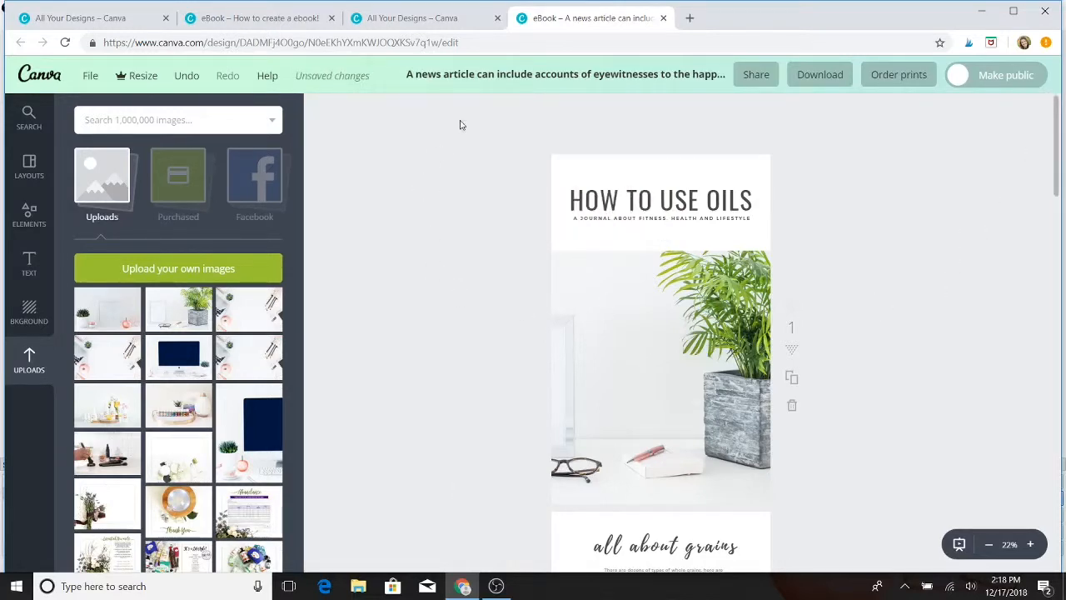
- Open the existing health & wellness eBook from the list of all designs
click(405, 19)
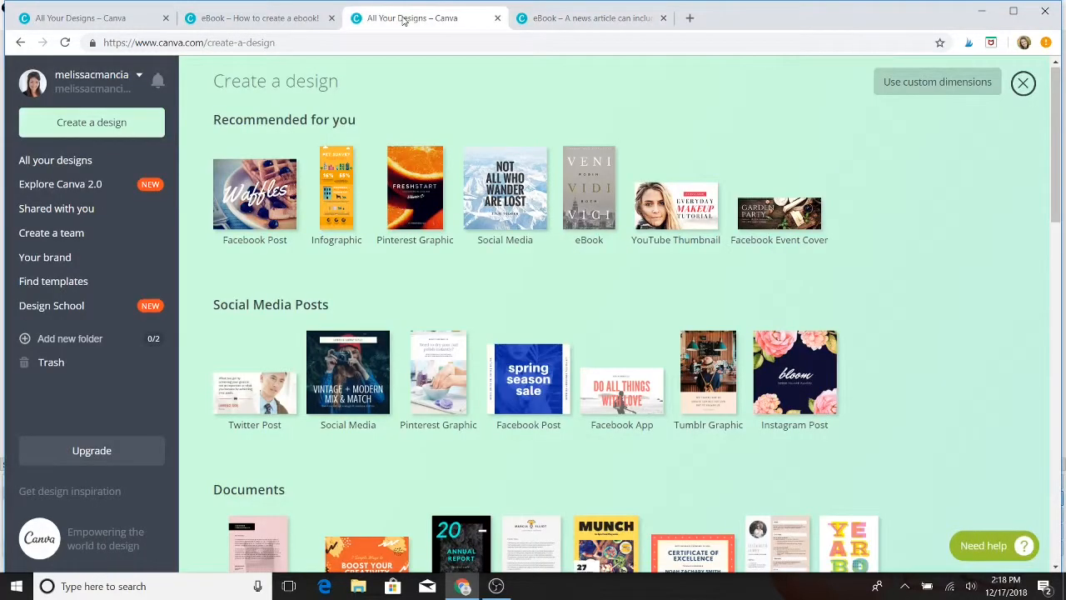
click(279, 18)
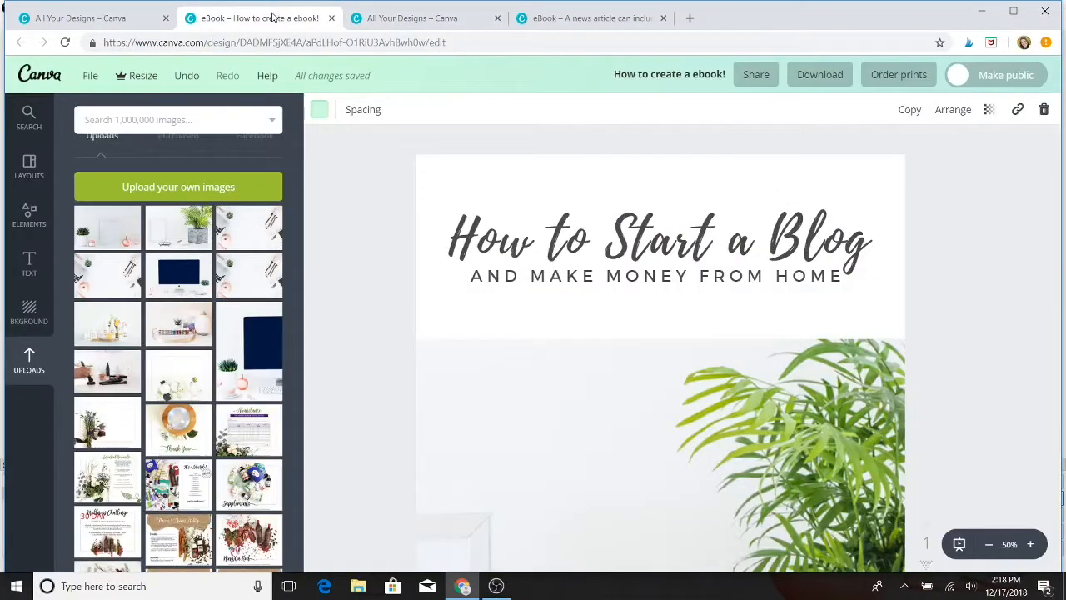
click(89, 17)
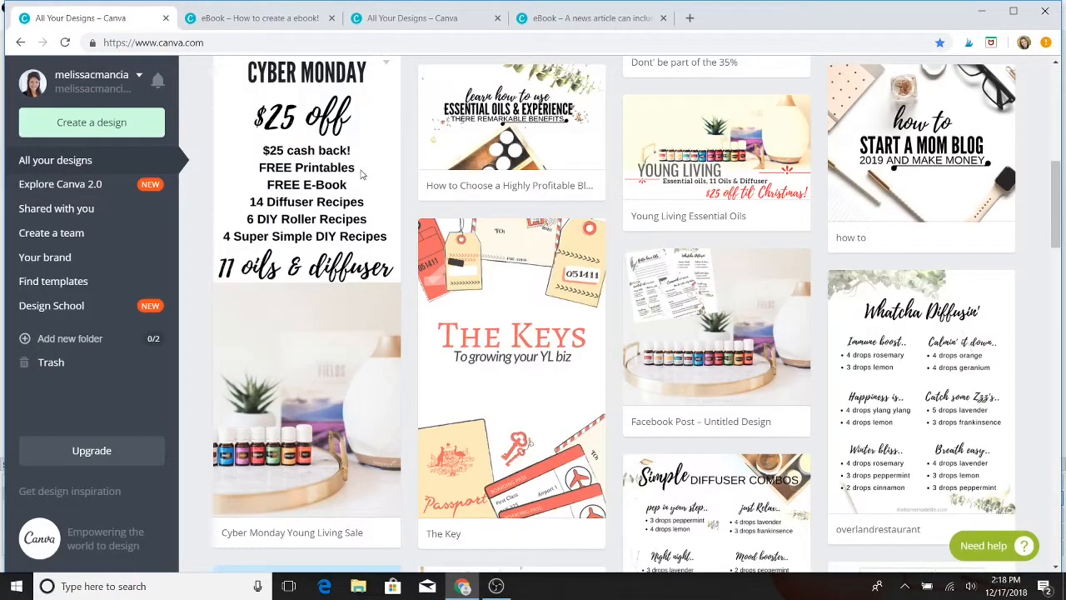
scroll(385, 207, up, 7)
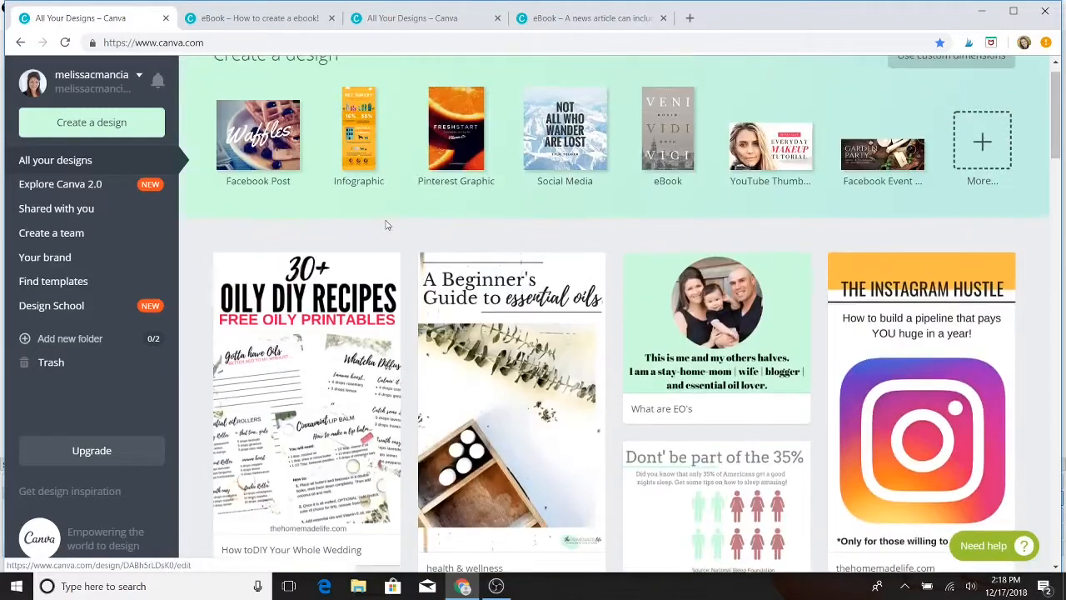
scroll(536, 459, down, 2)
click(475, 286)
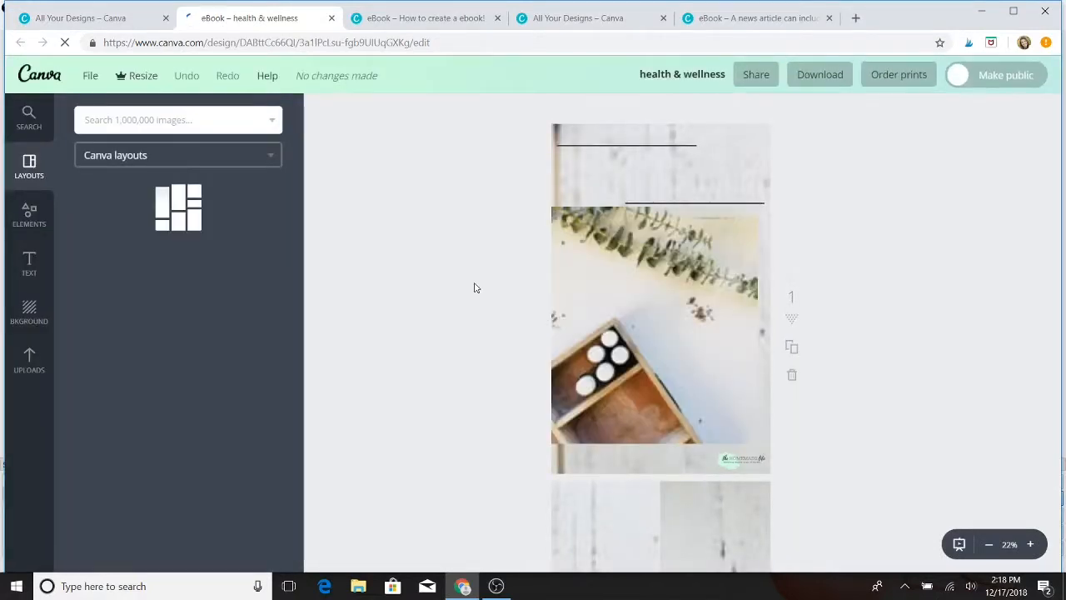
- Look through the opening pages of the essential oils eBook, from the cover to the How oils work page
scroll(475, 287, down, 2)
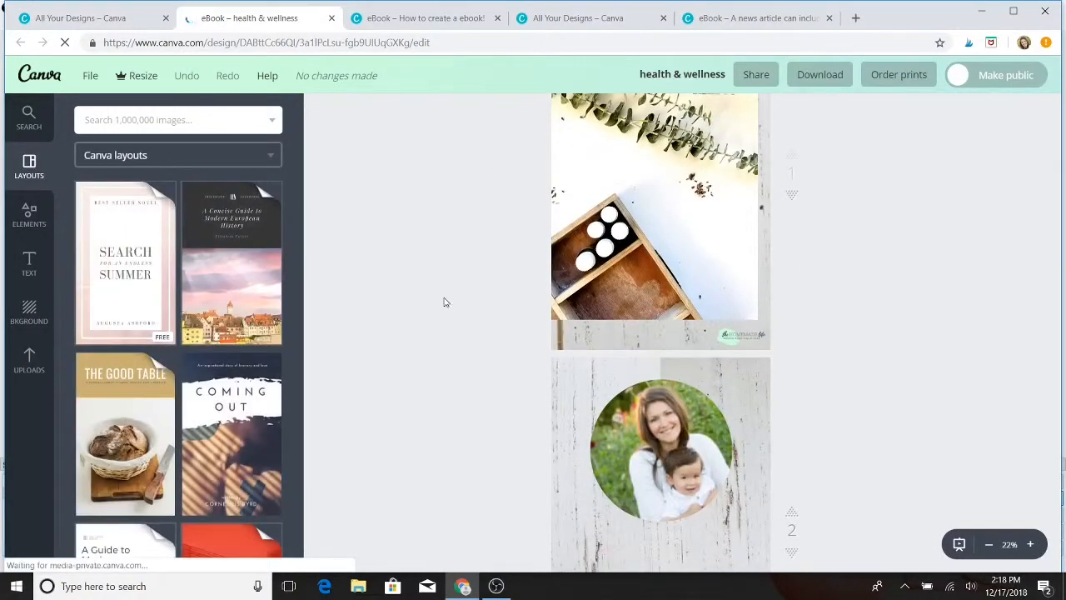
scroll(876, 181, up, 2)
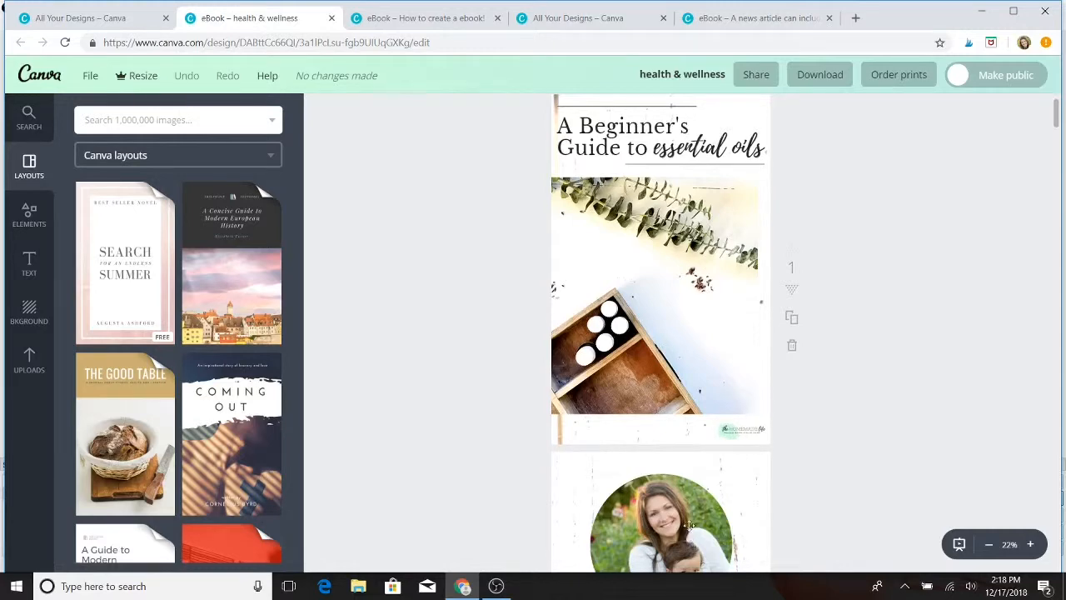
scroll(690, 525, down, 4)
scroll(690, 505, down, 1)
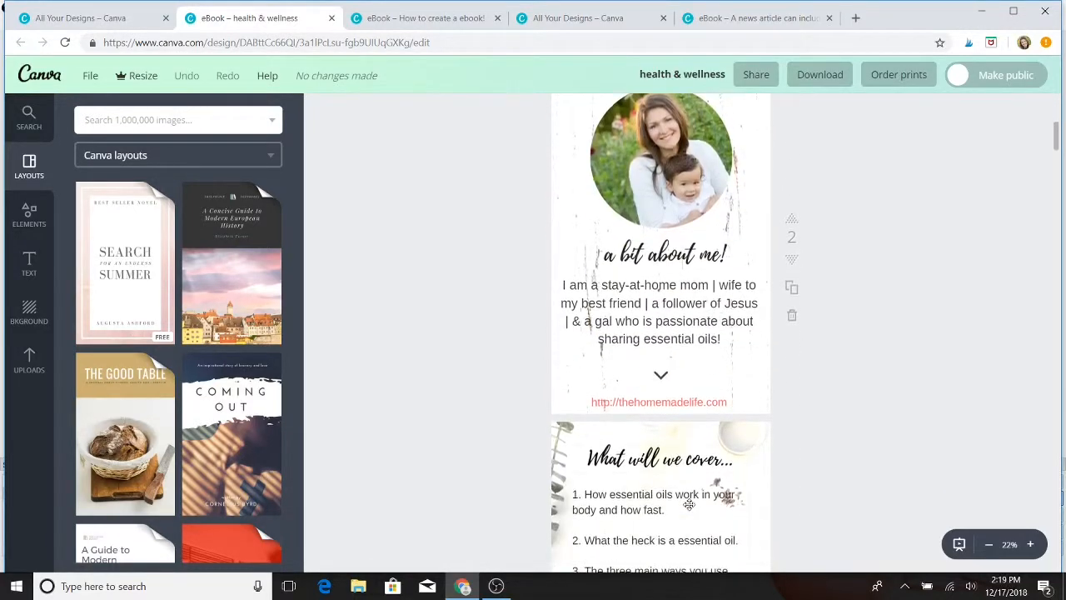
scroll(682, 490, down, 7)
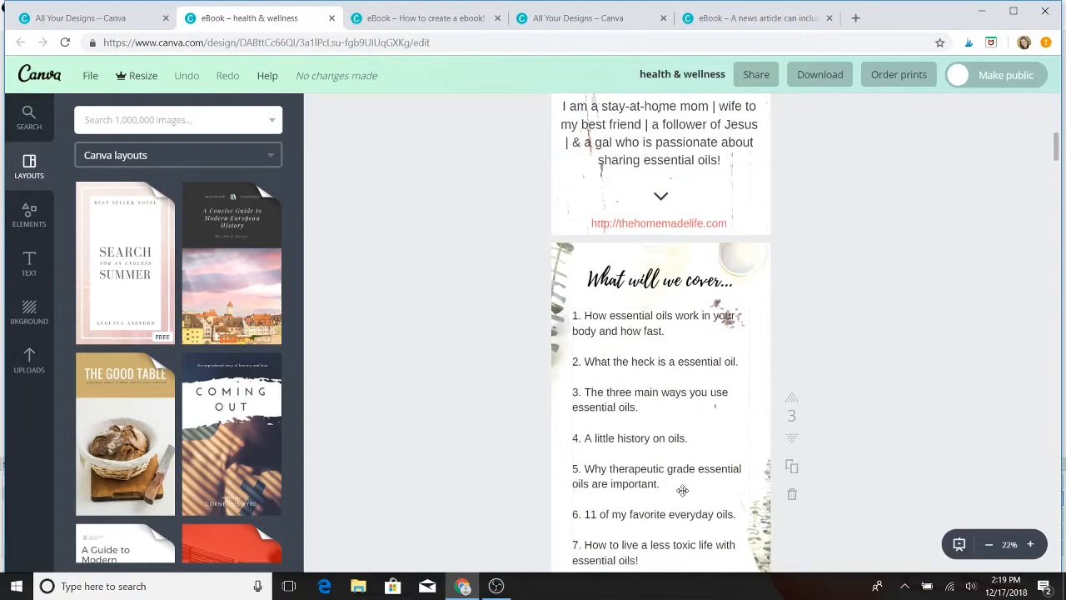
scroll(682, 491, up, 1)
scroll(683, 490, down, 3)
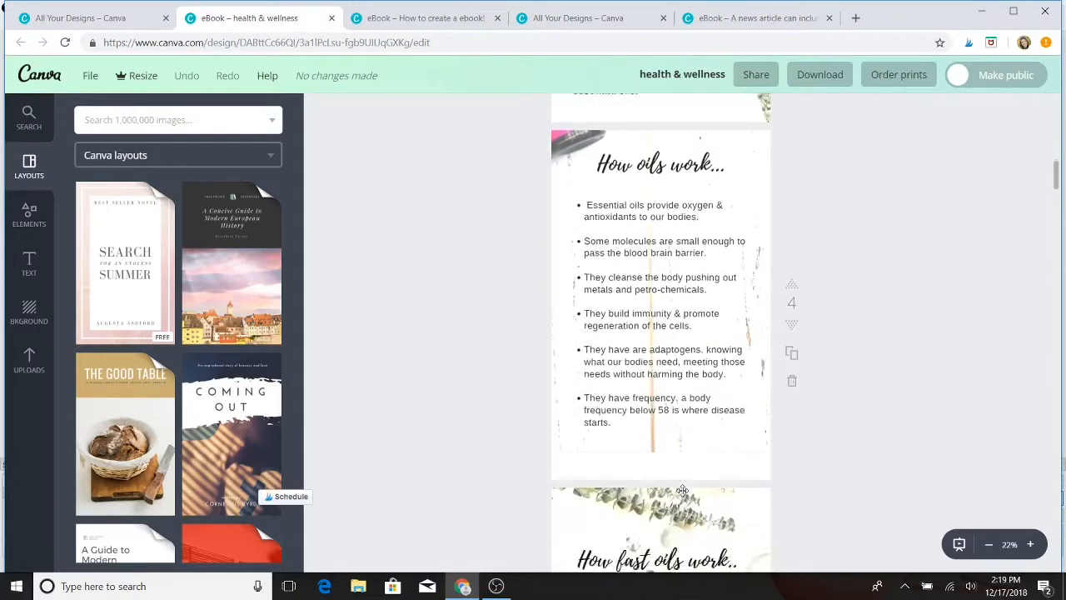
scroll(682, 490, up, 3)
scroll(683, 490, up, 6)
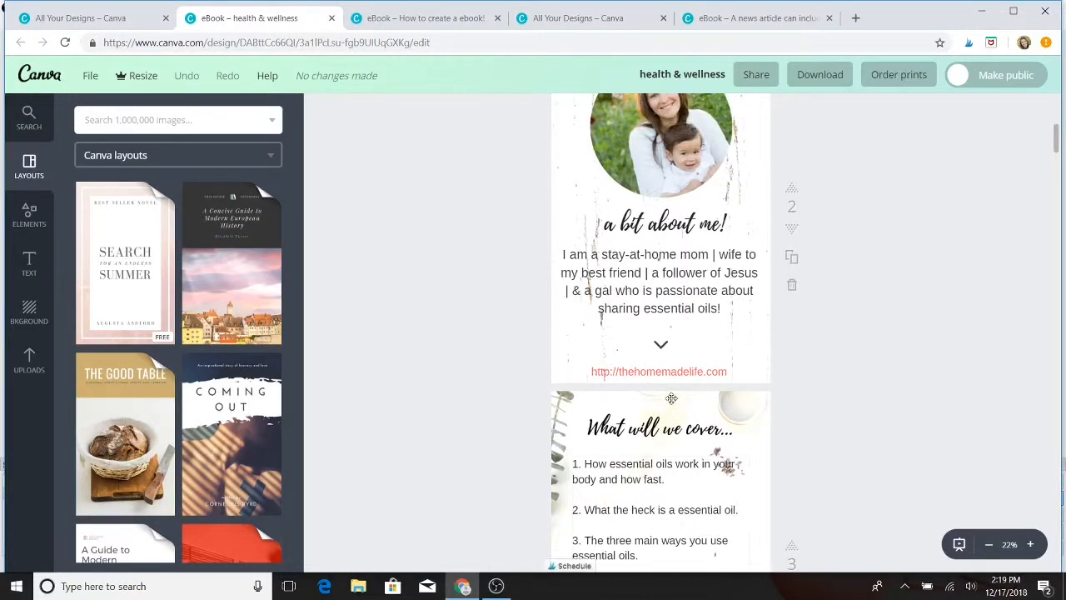
scroll(644, 489, down, 3)
scroll(644, 488, up, 3)
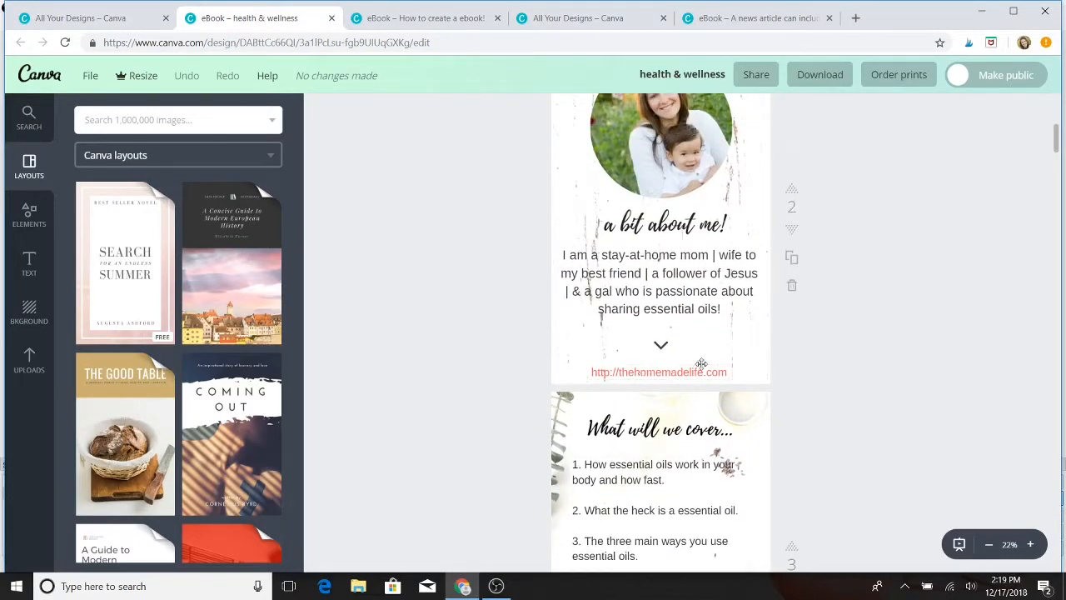
- Examine the website address text and its link option on page 2, and review the surrounding pages
click(656, 370)
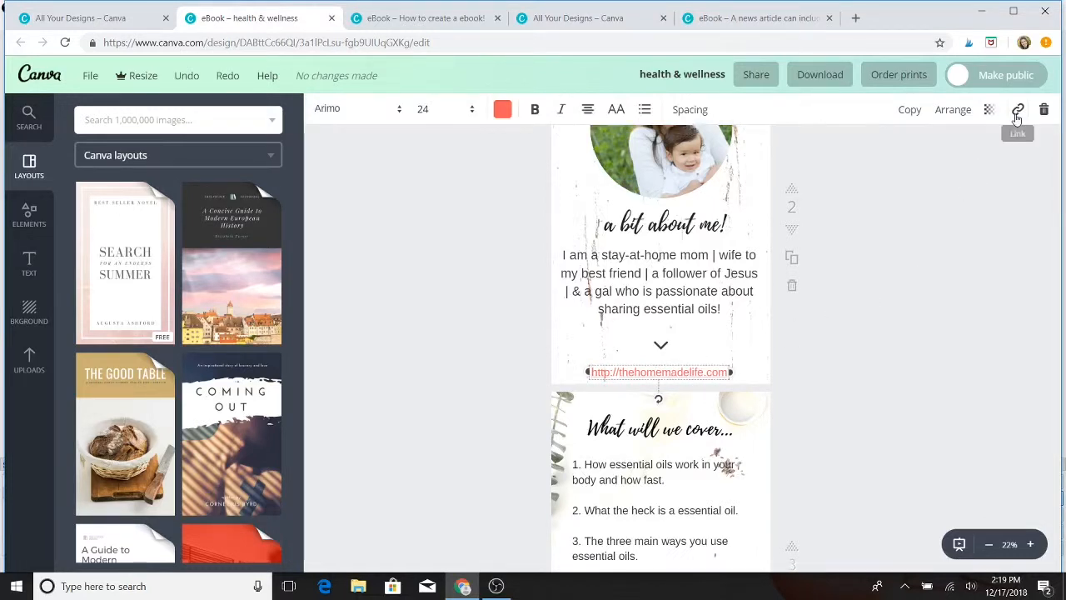
click(884, 332)
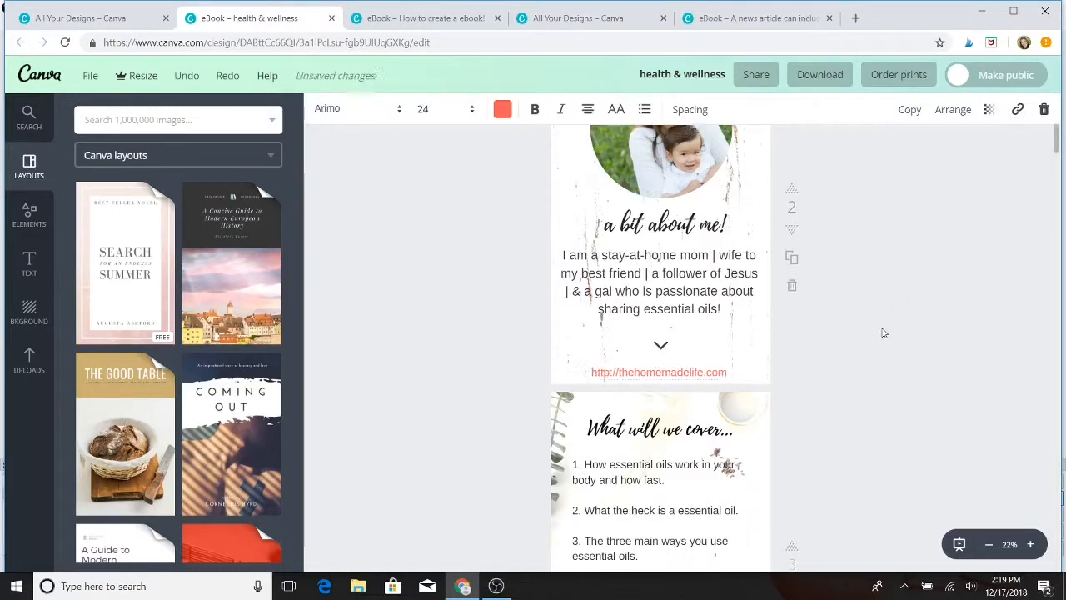
scroll(629, 446, down, 2)
scroll(629, 445, up, 2)
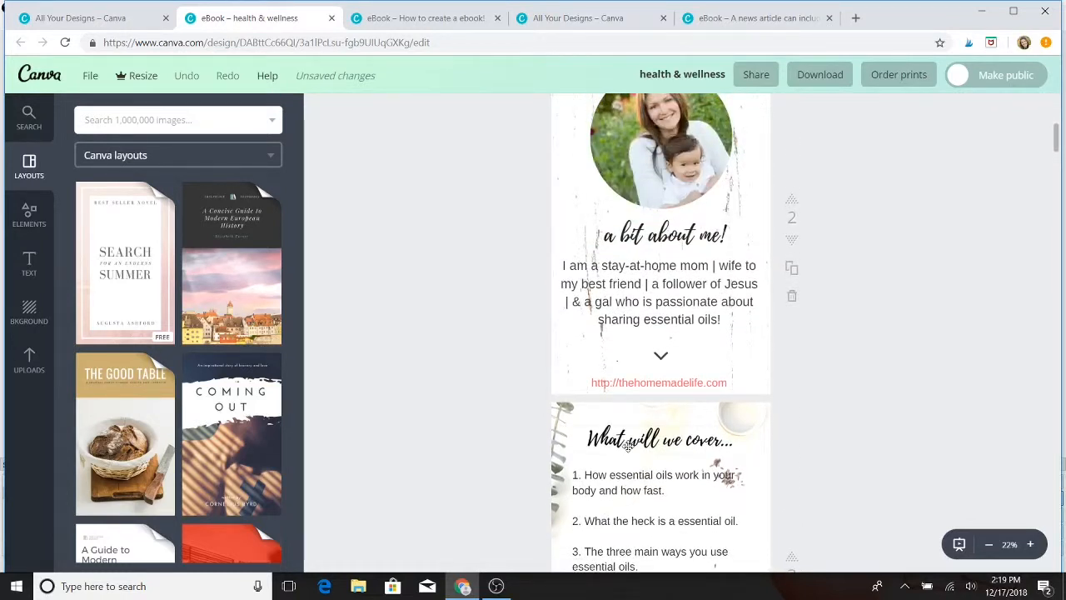
scroll(629, 445, down, 2)
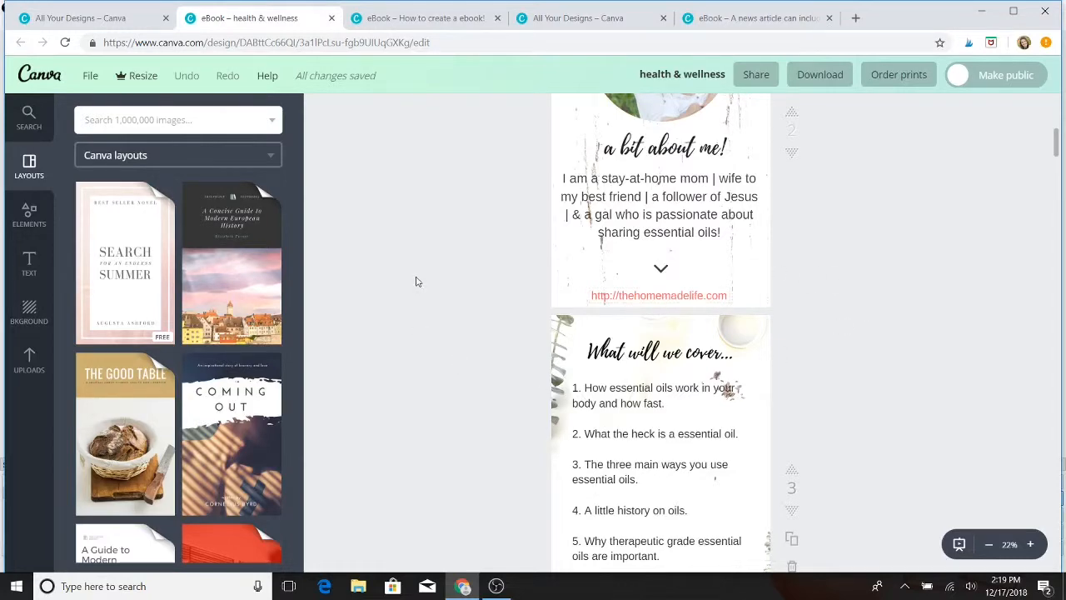
scroll(417, 281, down, 2)
scroll(416, 281, up, 8)
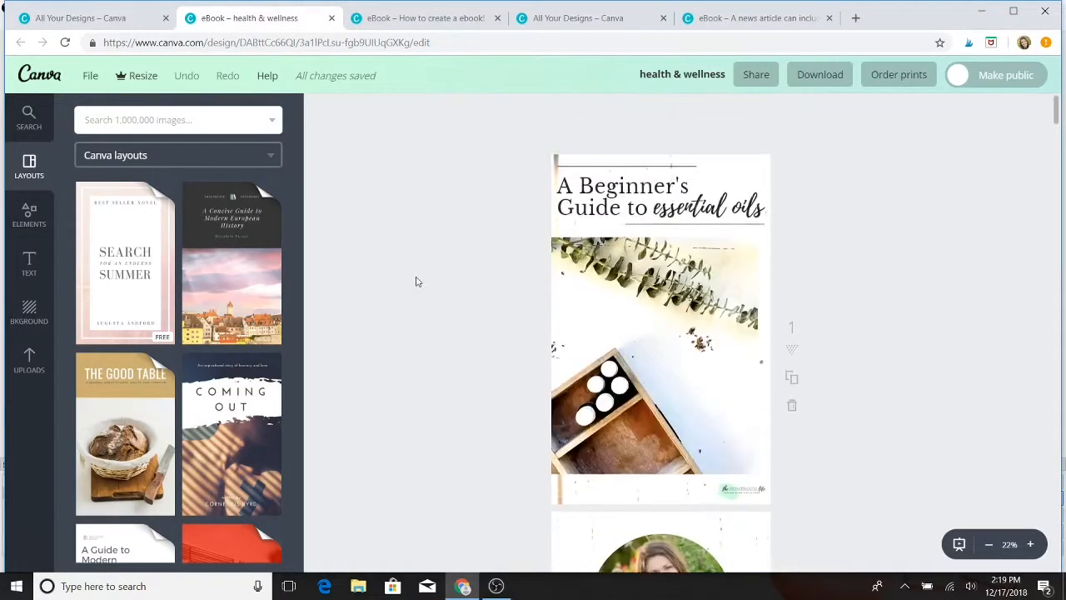
scroll(417, 282, down, 3)
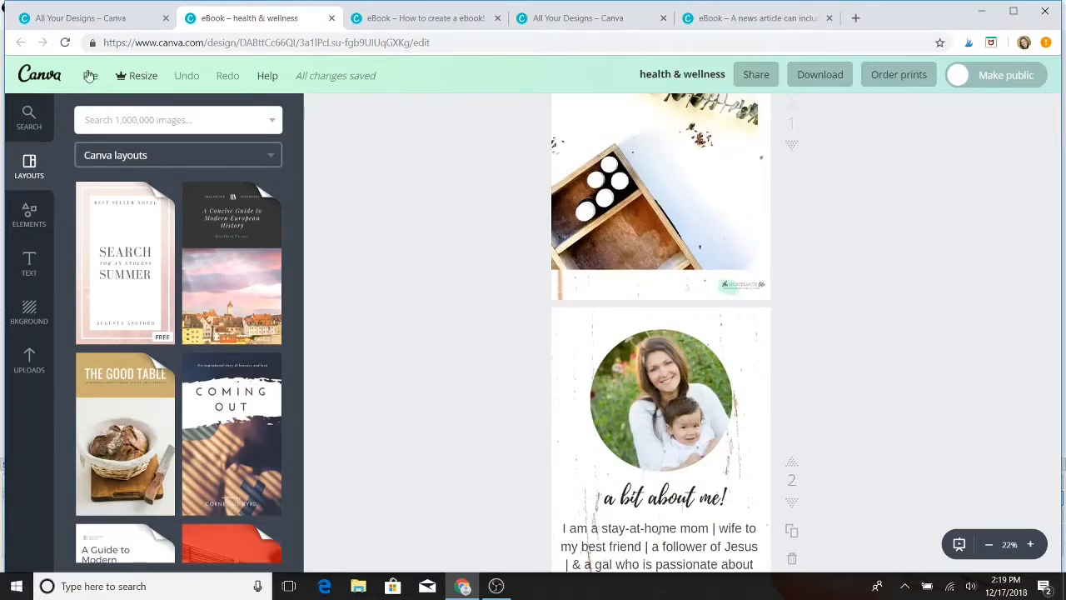
- Rename the health & wellness design as How to use oils
right_click(659, 72)
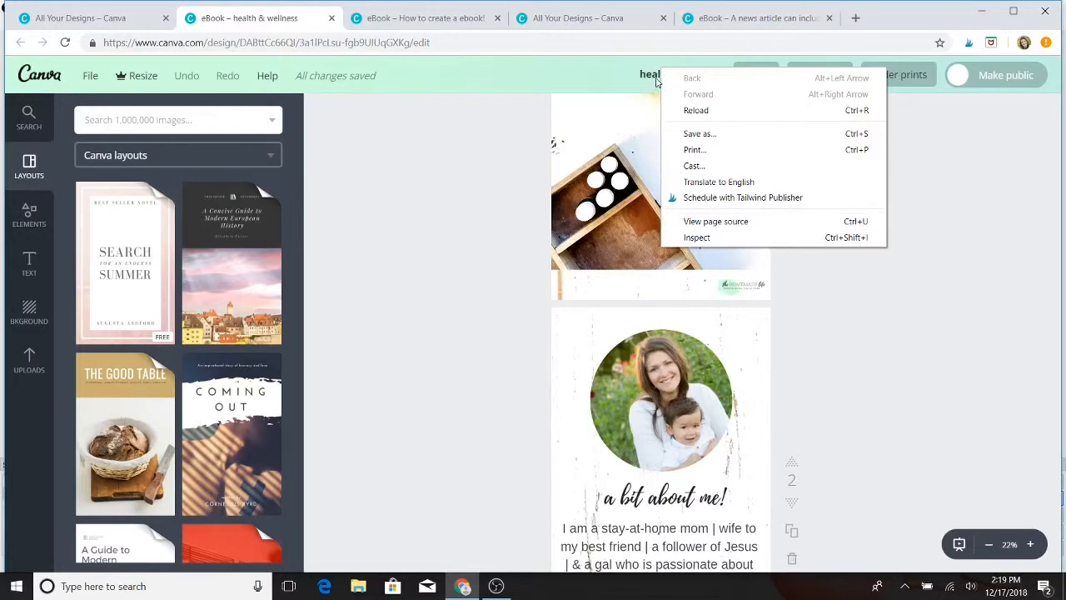
click(655, 80)
click(656, 79)
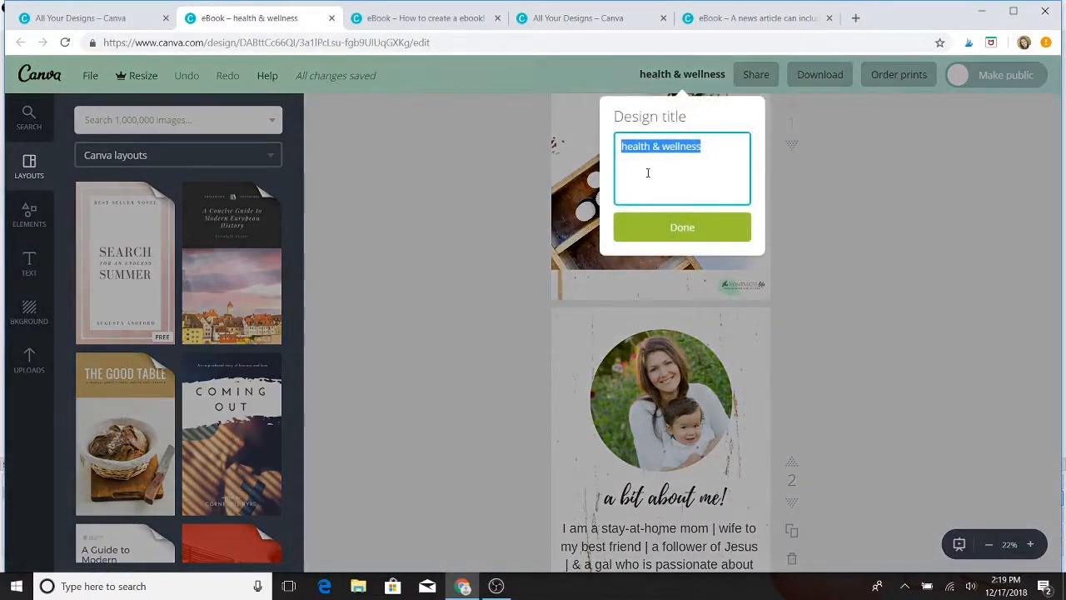
text(e)
key(BackSpace)
text(Ho)
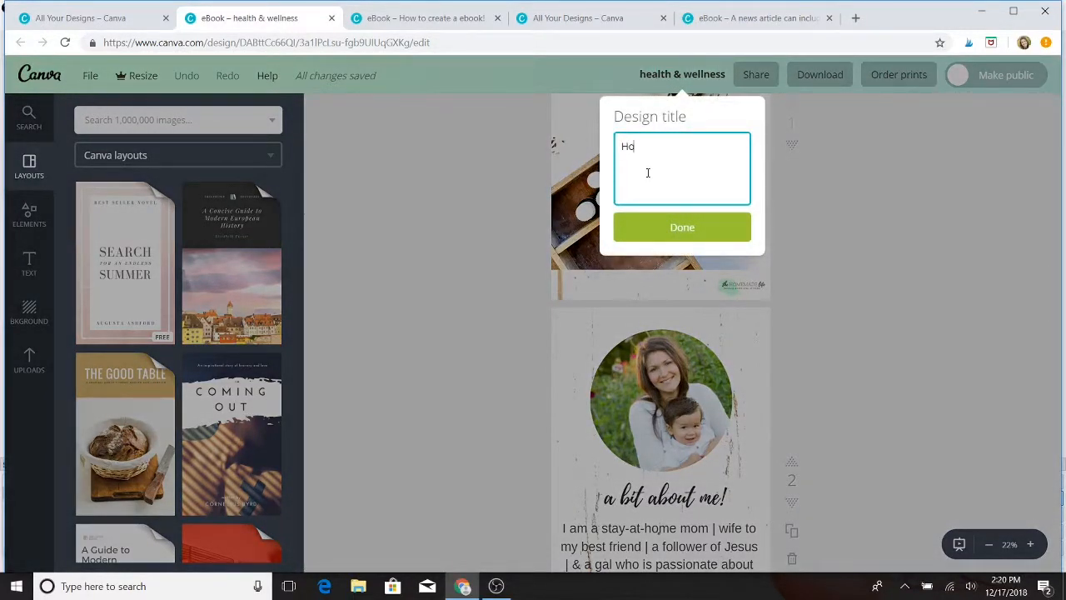
text(w to use oils)
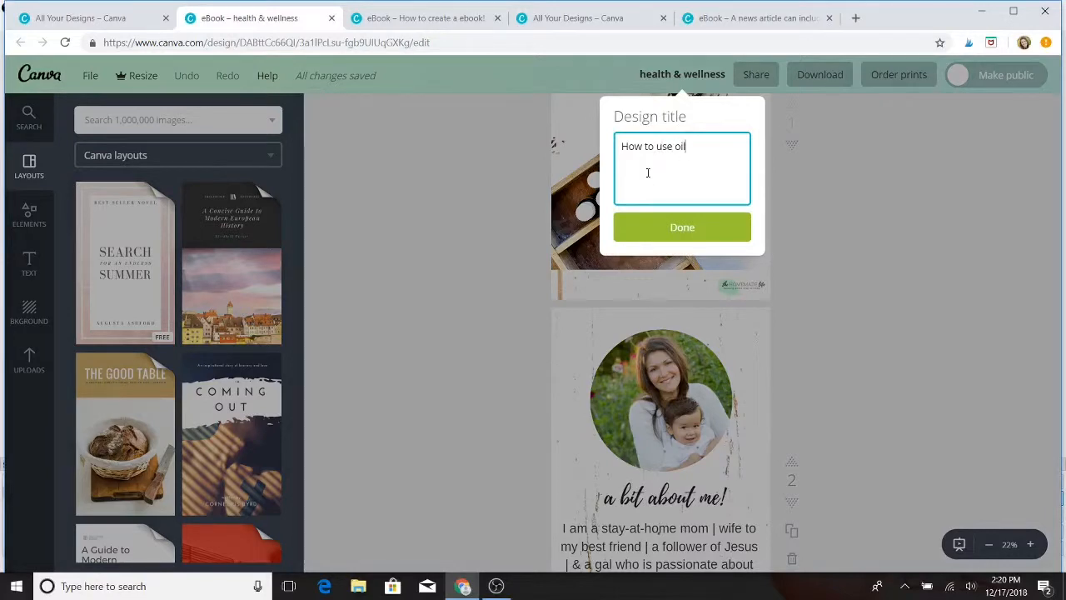
click(664, 242)
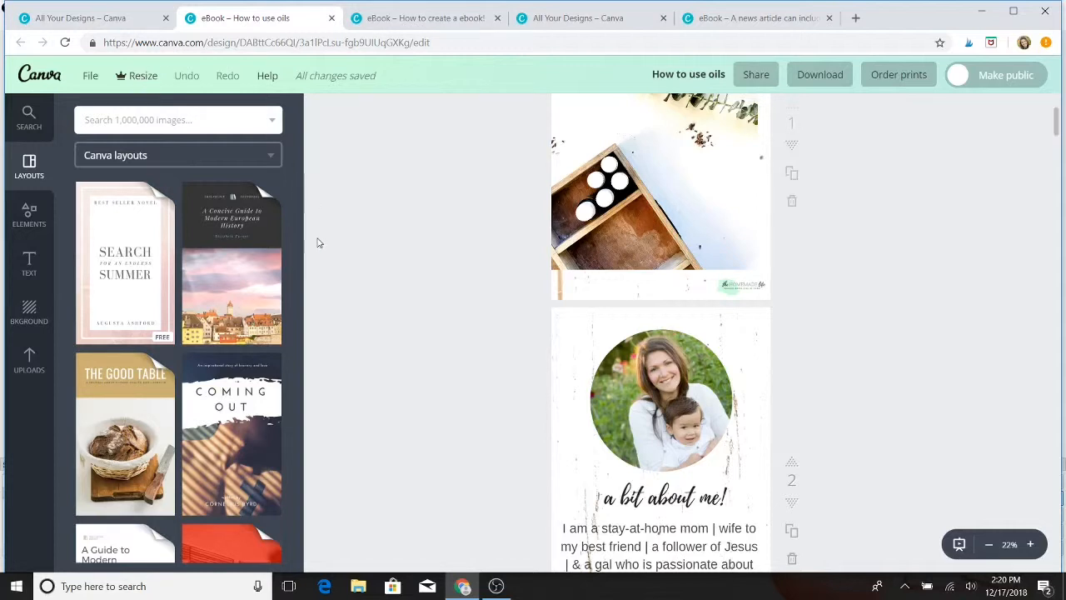
- Examine the file types and page options offered for downloading the eBook, without downloading it
scroll(421, 336, down, 2)
scroll(421, 336, up, 6)
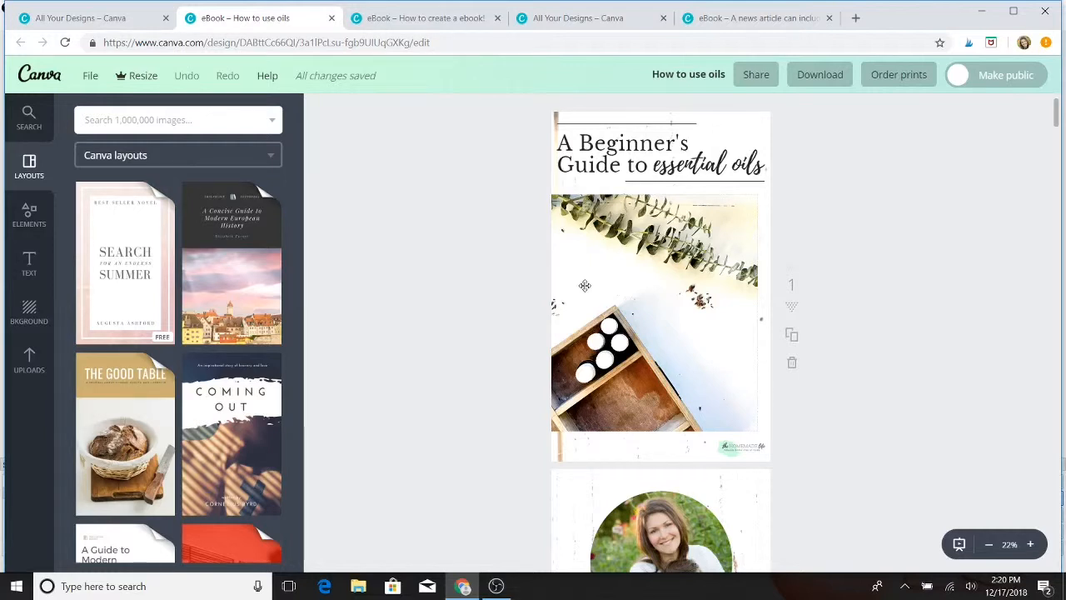
scroll(923, 213, down, 1)
scroll(922, 213, up, 2)
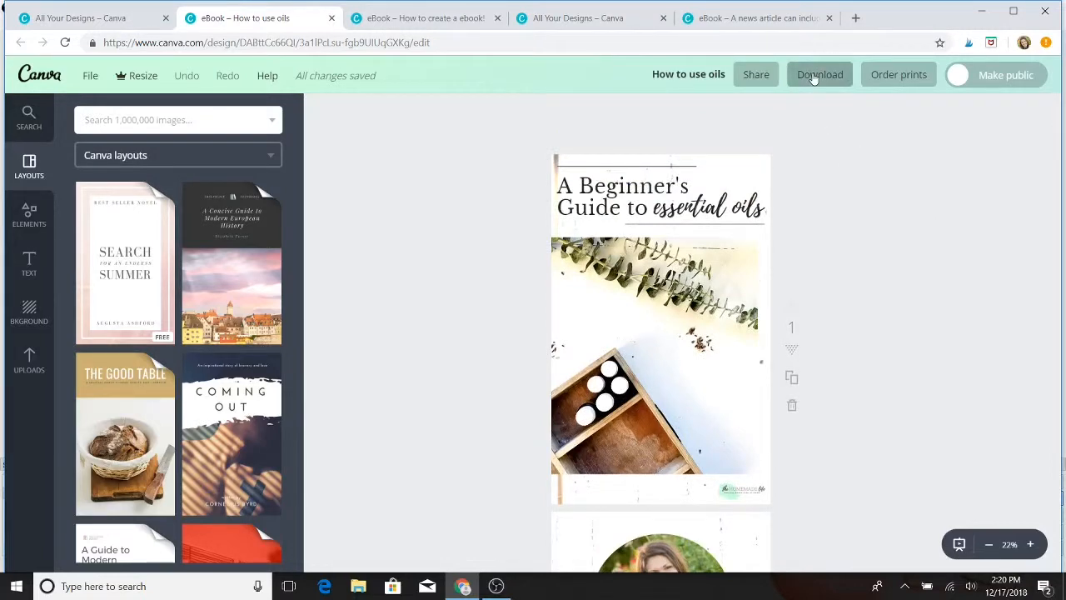
click(814, 77)
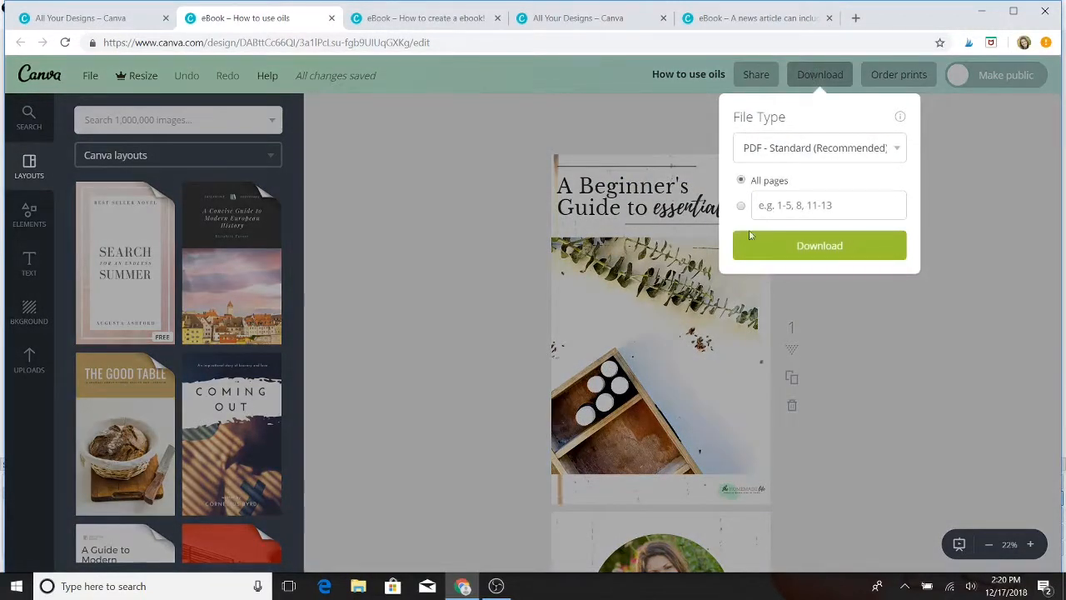
click(900, 149)
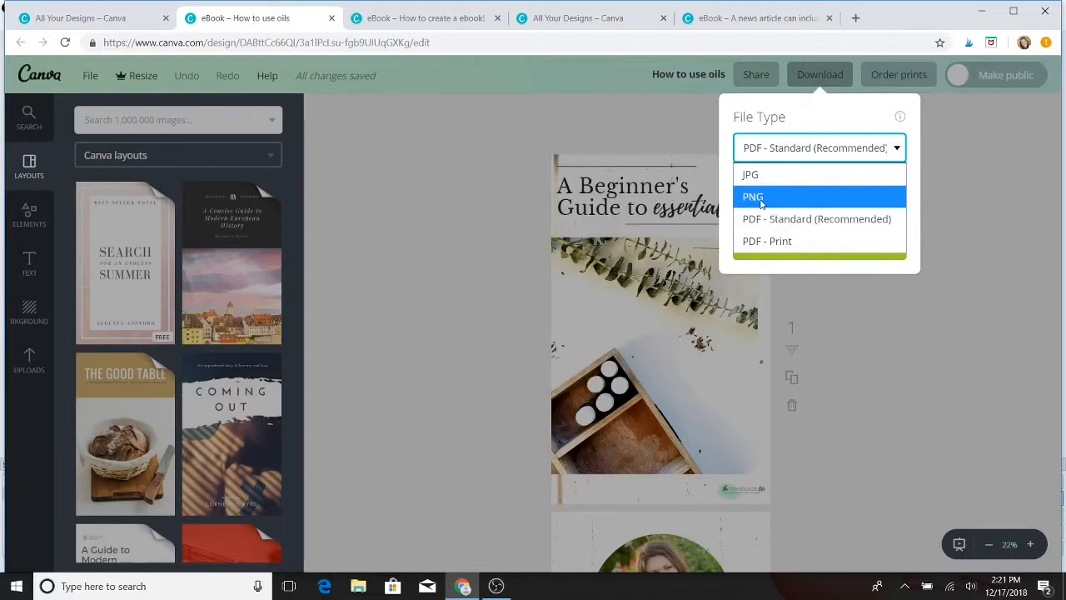
click(952, 191)
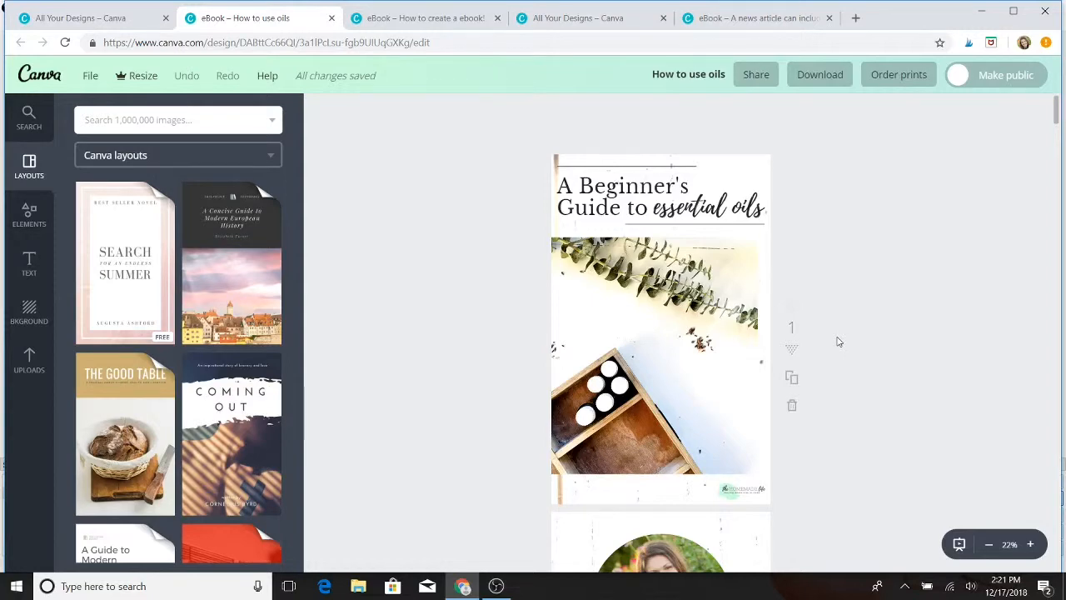
- Review the cover, the about me page and the What will we cover page of the eBook again
scroll(839, 342, down, 2)
scroll(839, 342, up, 2)
scroll(838, 342, down, 5)
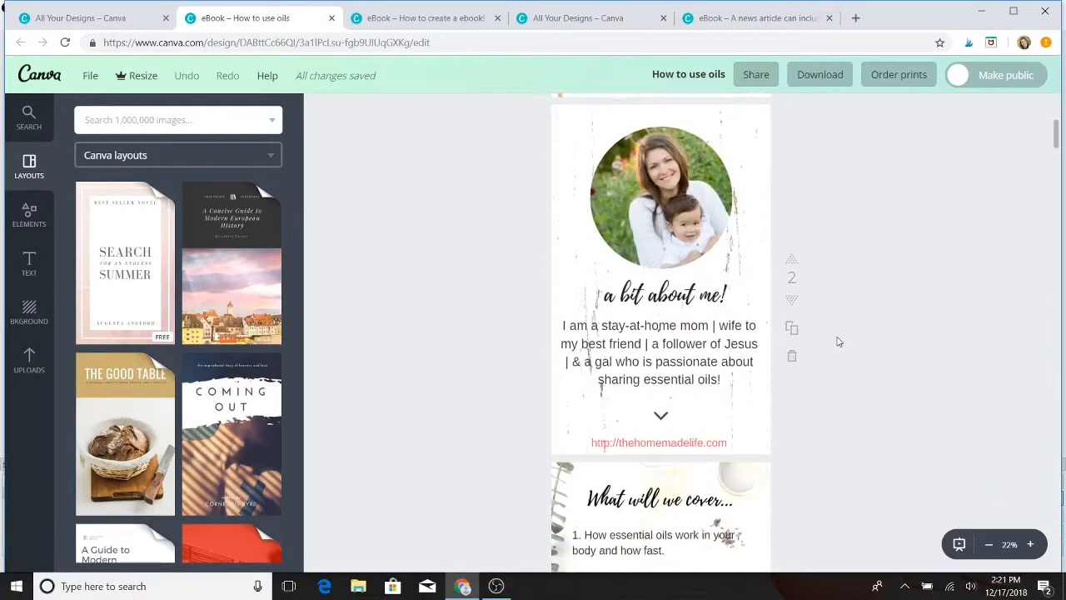
scroll(838, 342, down, 2)
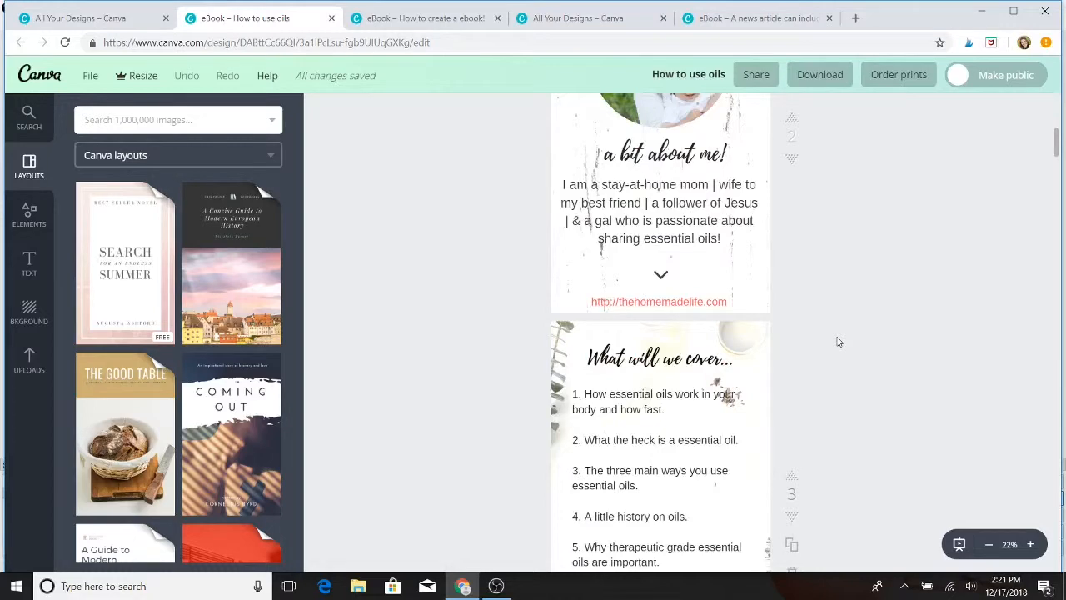
scroll(839, 341, down, 1)
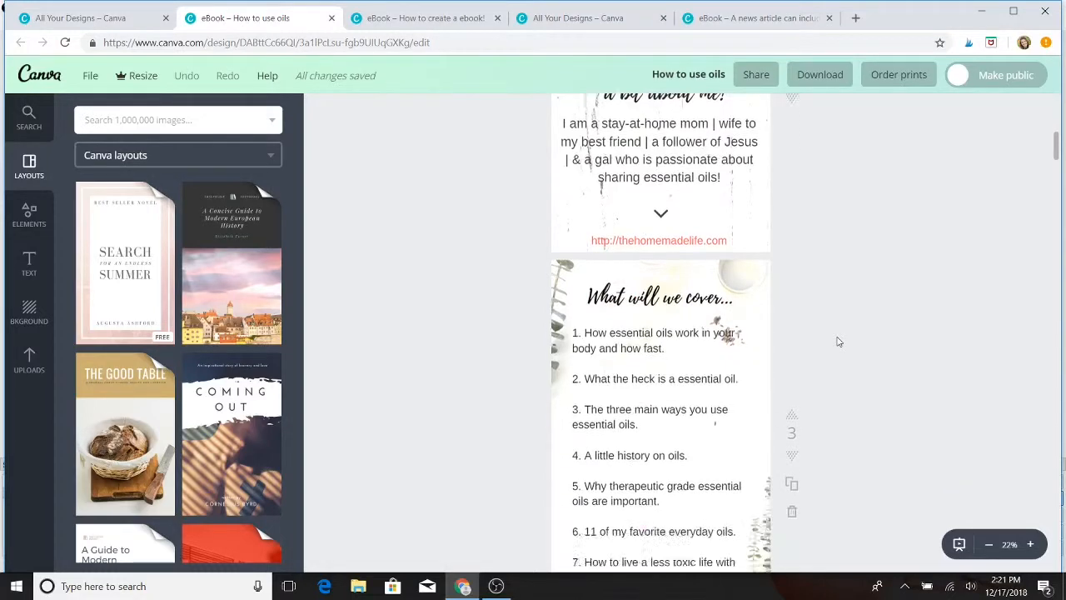
scroll(839, 342, up, 5)
scroll(839, 341, down, 4)
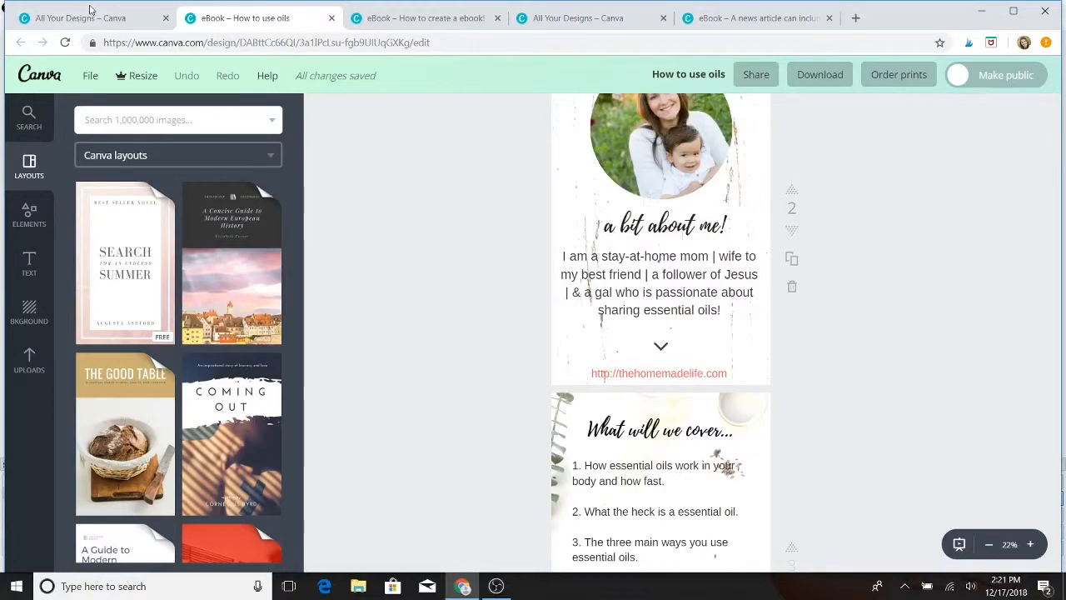
- Go back to the list of all designs and browse the previously made designs for examples
click(90, 10)
scroll(321, 294, down, 3)
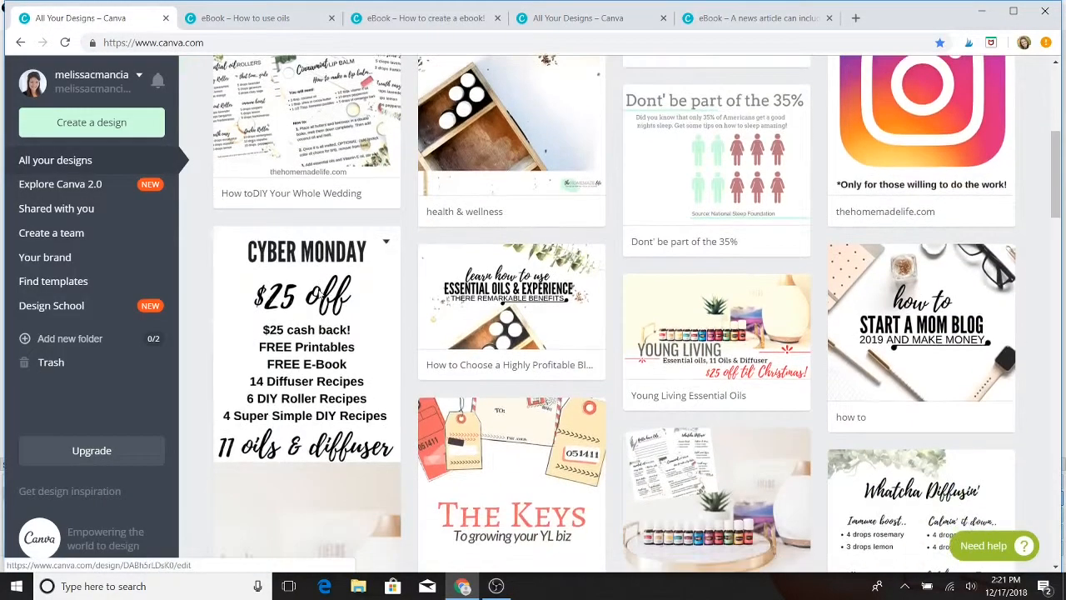
scroll(319, 296, down, 6)
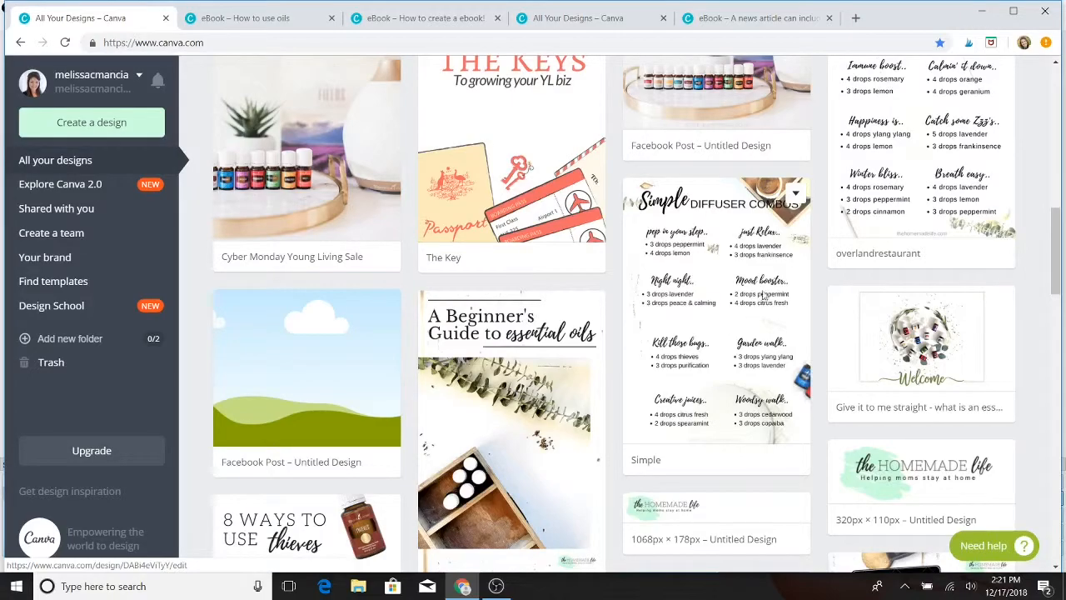
scroll(762, 295, down, 4)
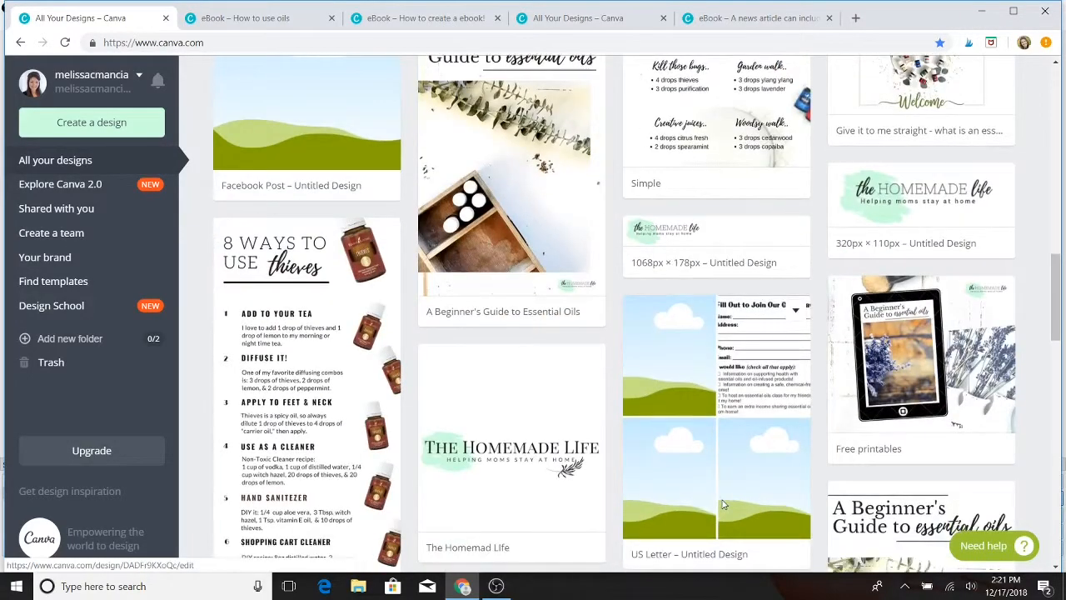
scroll(723, 505, up, 10)
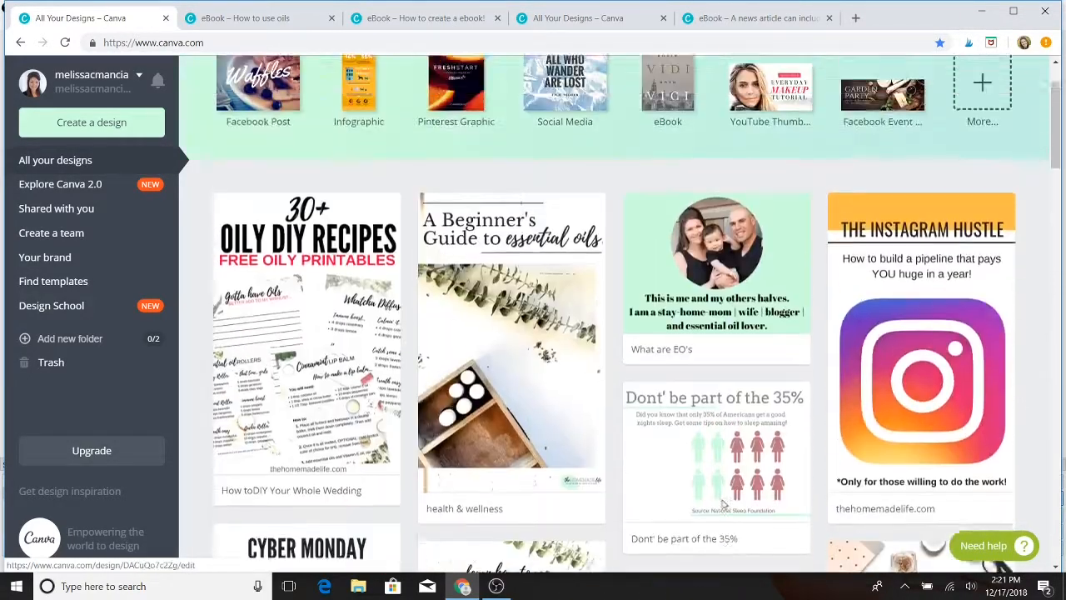
scroll(723, 505, up, 1)
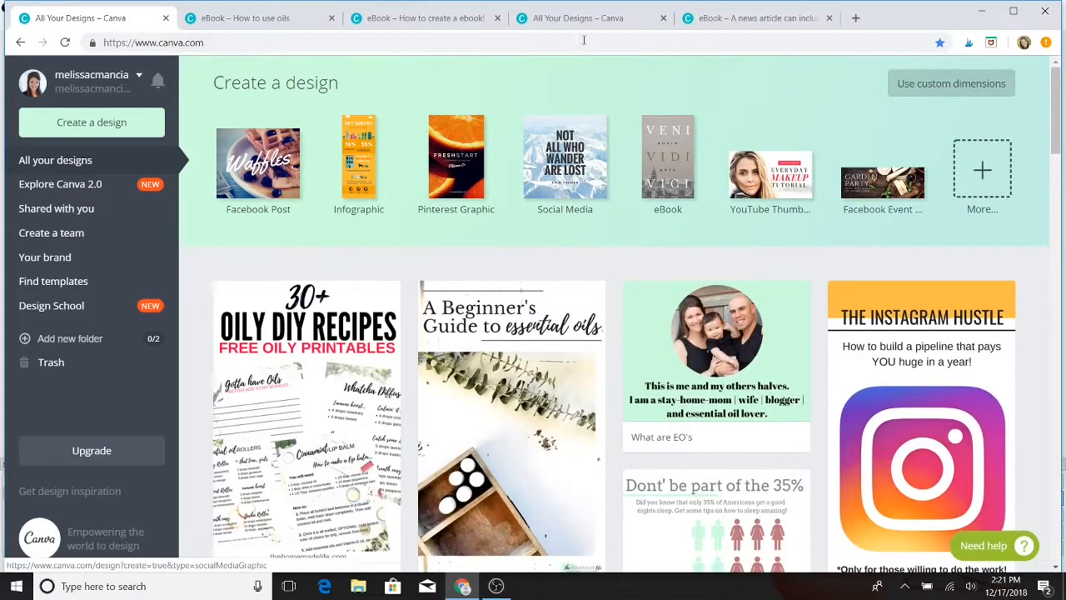
- Return to the eBook draft with the plant photo cover and review its HOW TO USE OILS cover page
click(724, 20)
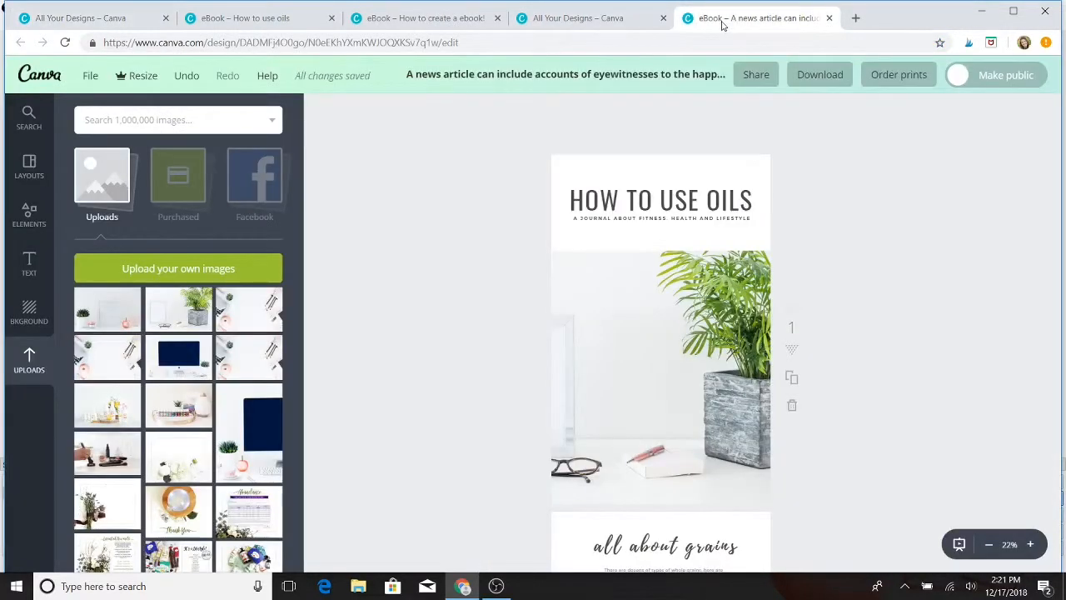
scroll(450, 362, down, 1)
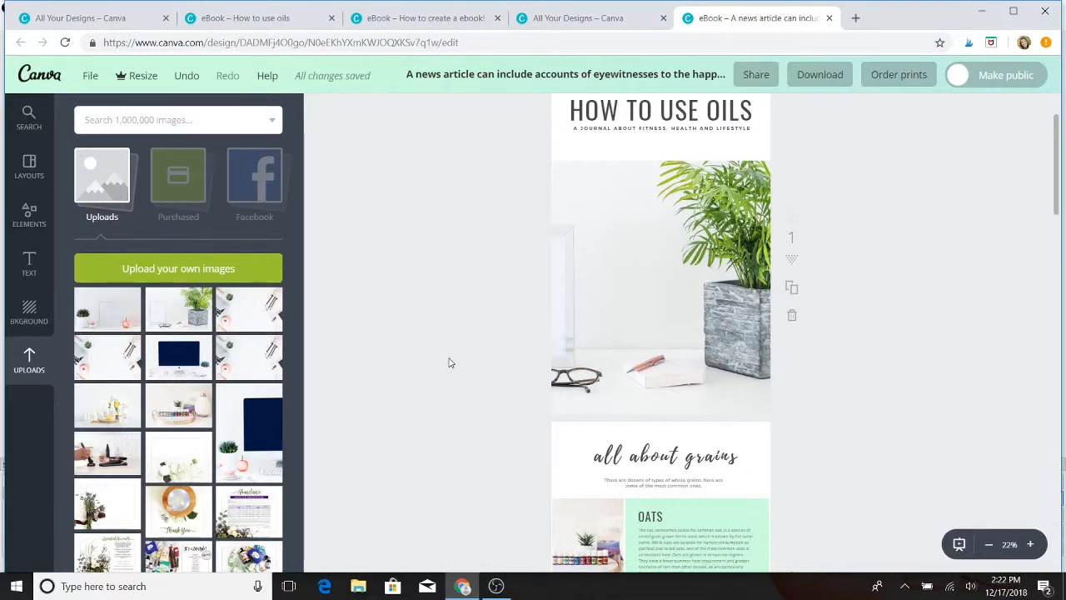
scroll(448, 363, down, 1)
scroll(449, 363, up, 3)
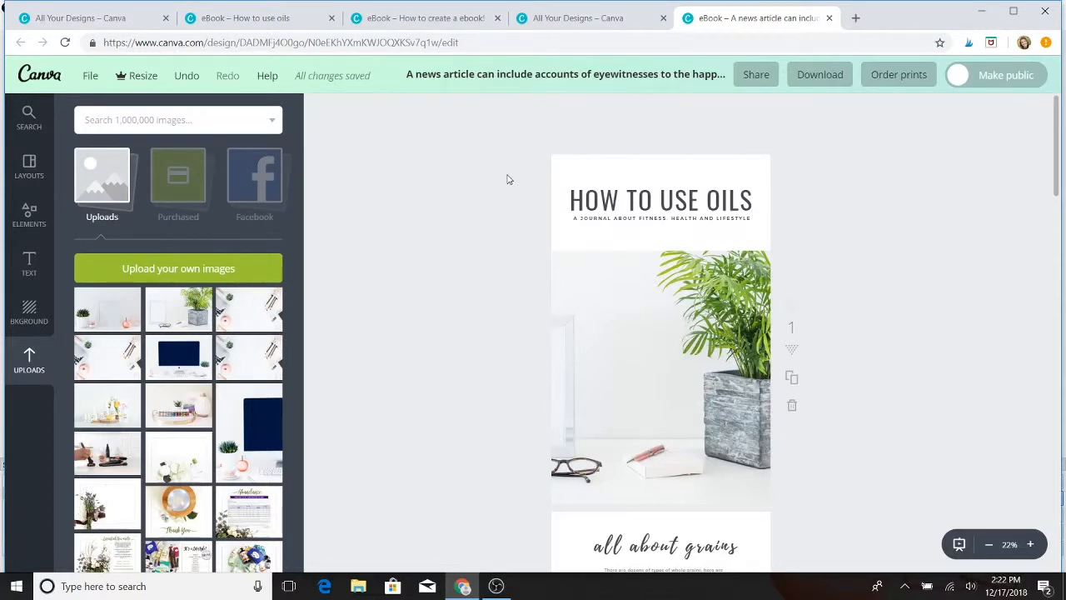
- Examine the color options and custom color code of the OATS block on page 2, leaving its color as is
scroll(436, 312, down, 4)
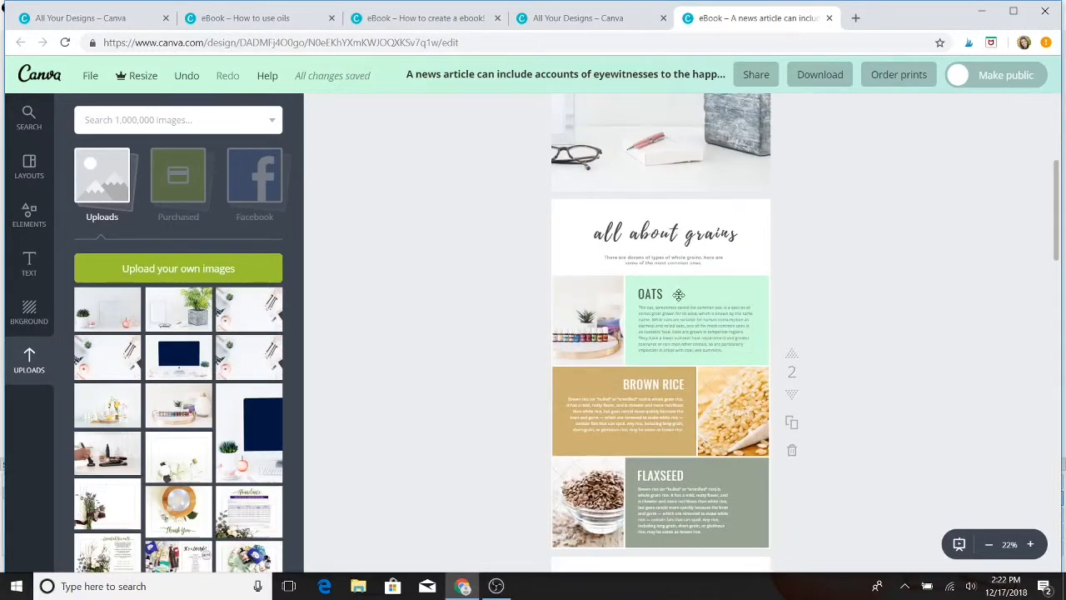
click(754, 290)
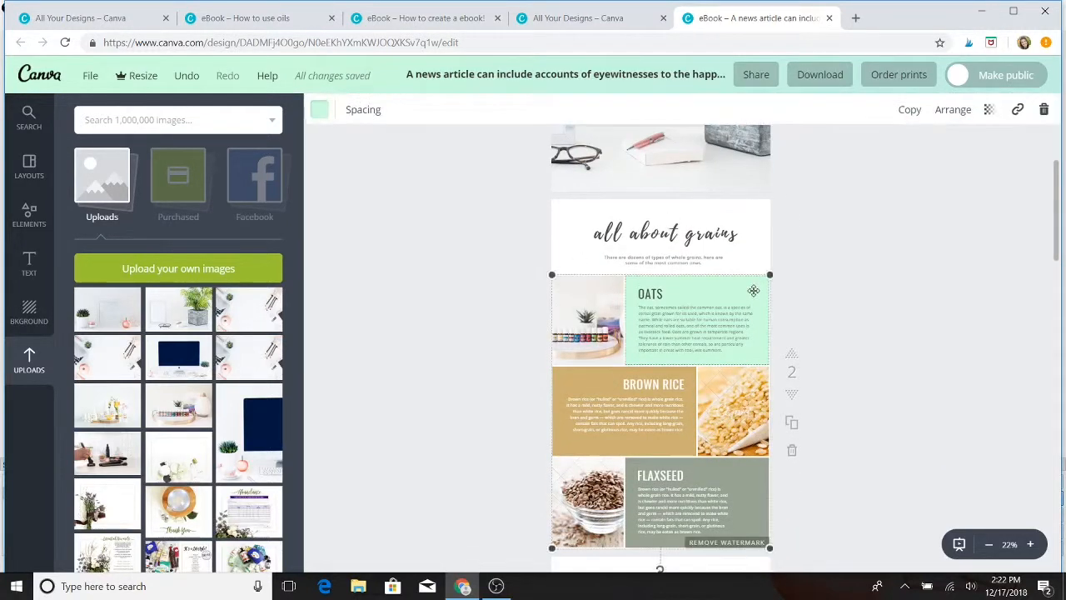
click(320, 111)
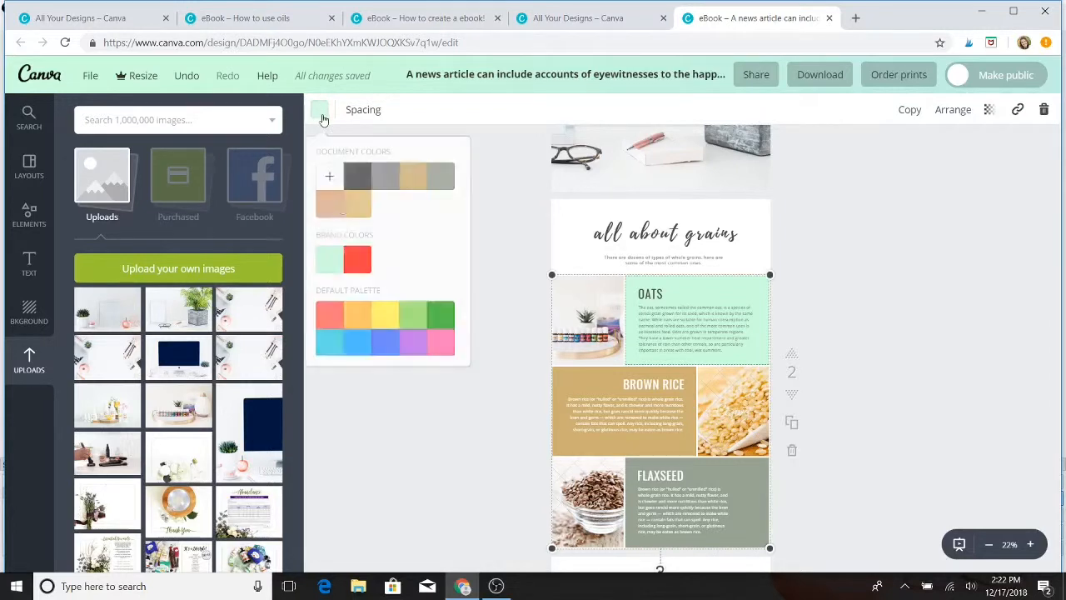
click(330, 174)
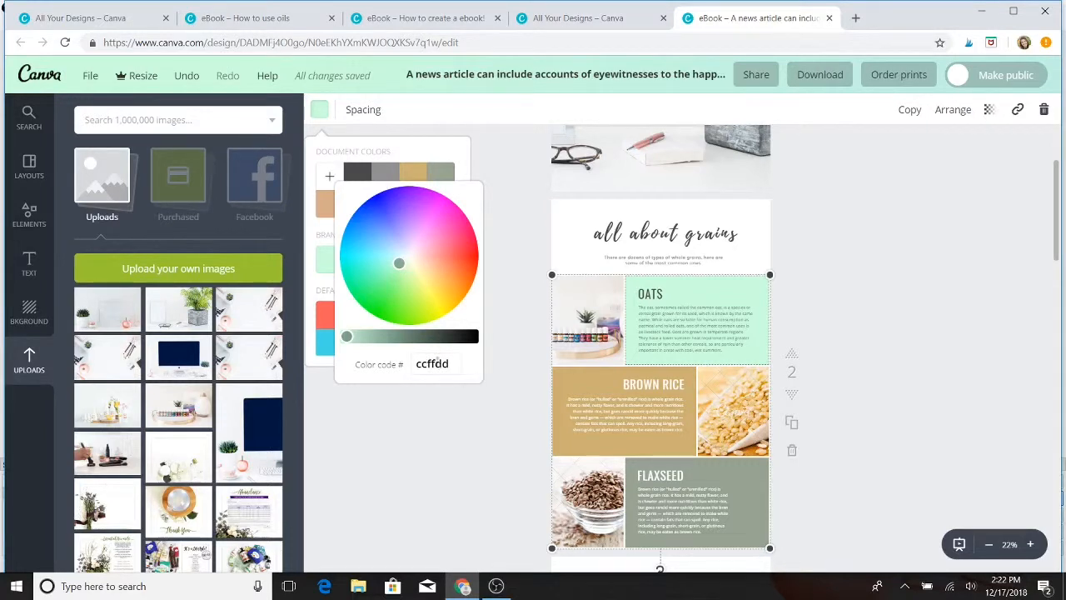
right_click(458, 432)
click(458, 431)
click(459, 431)
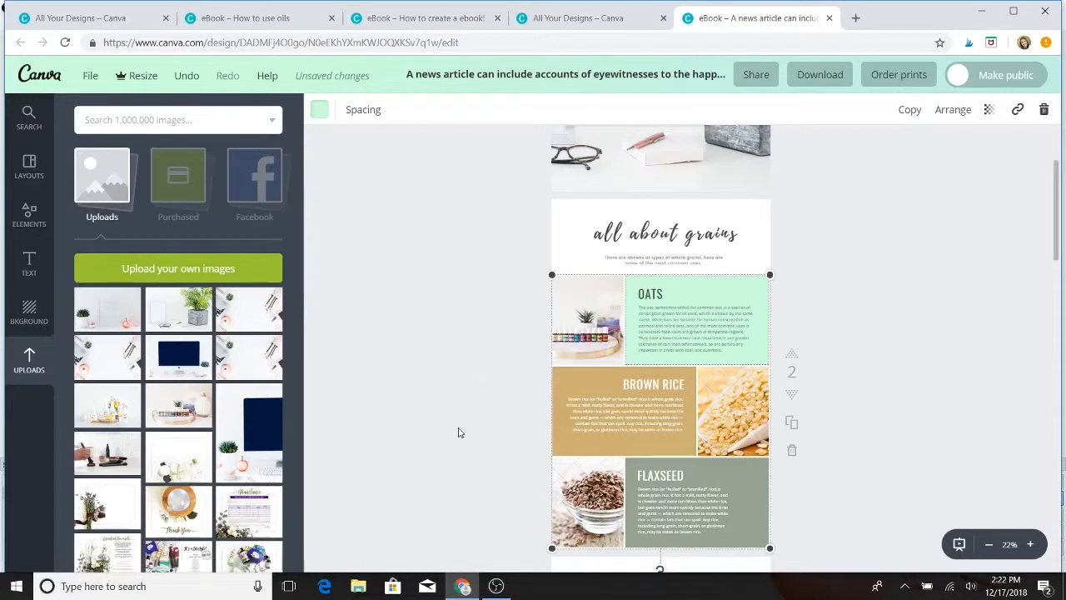